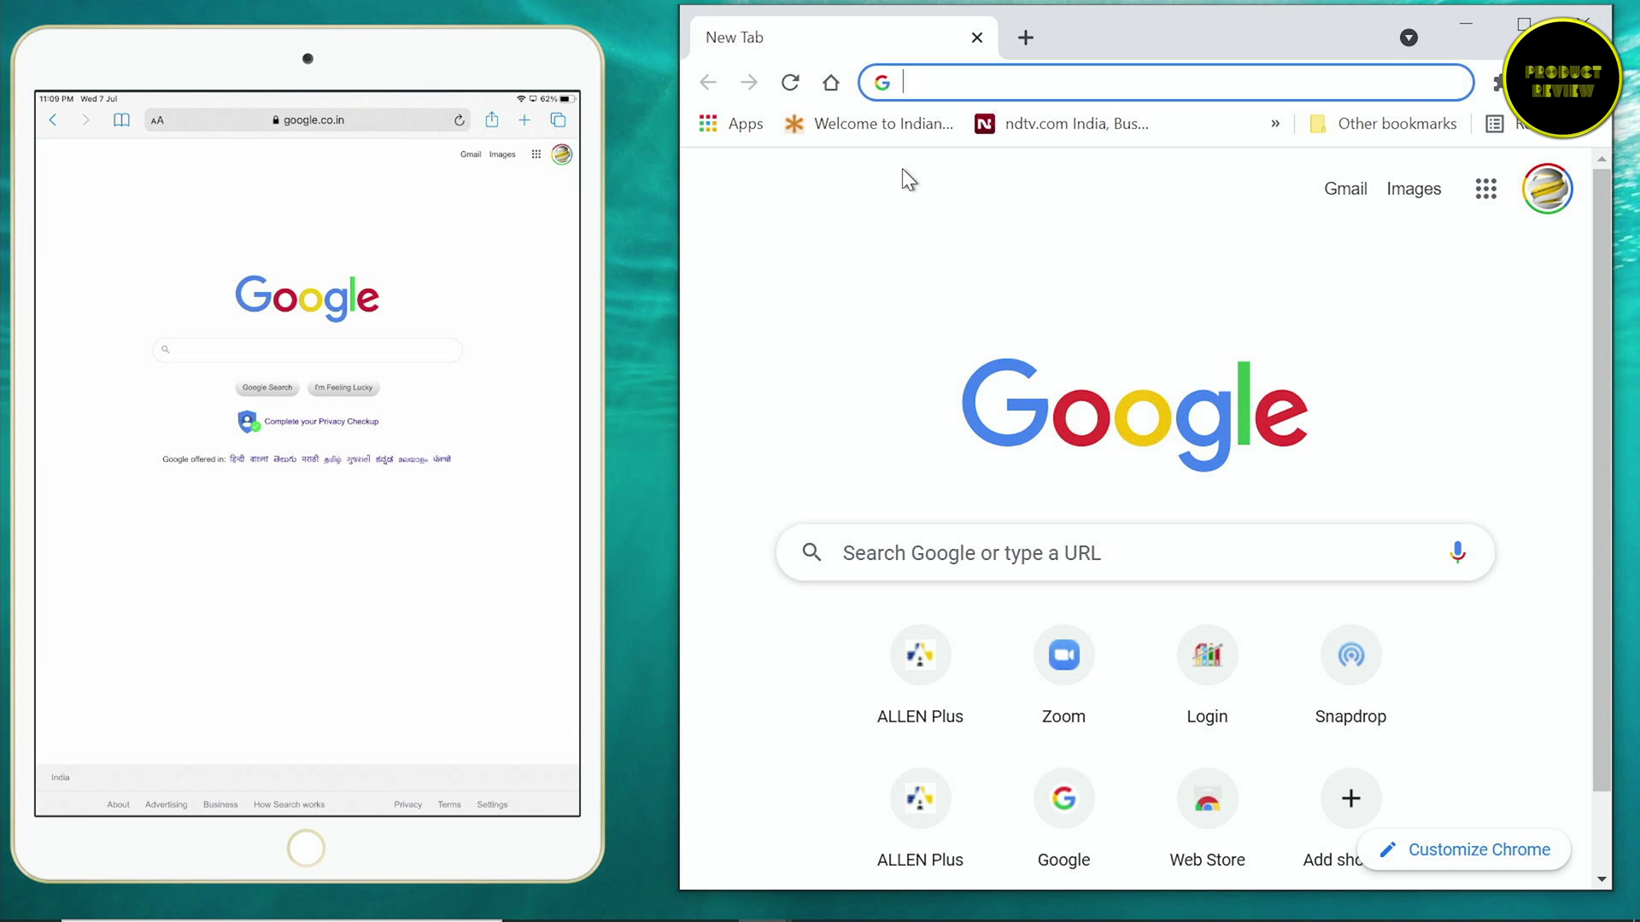
Open snapdrop.net in the PC's browser
{"action": "type", "text": "snapdr"}
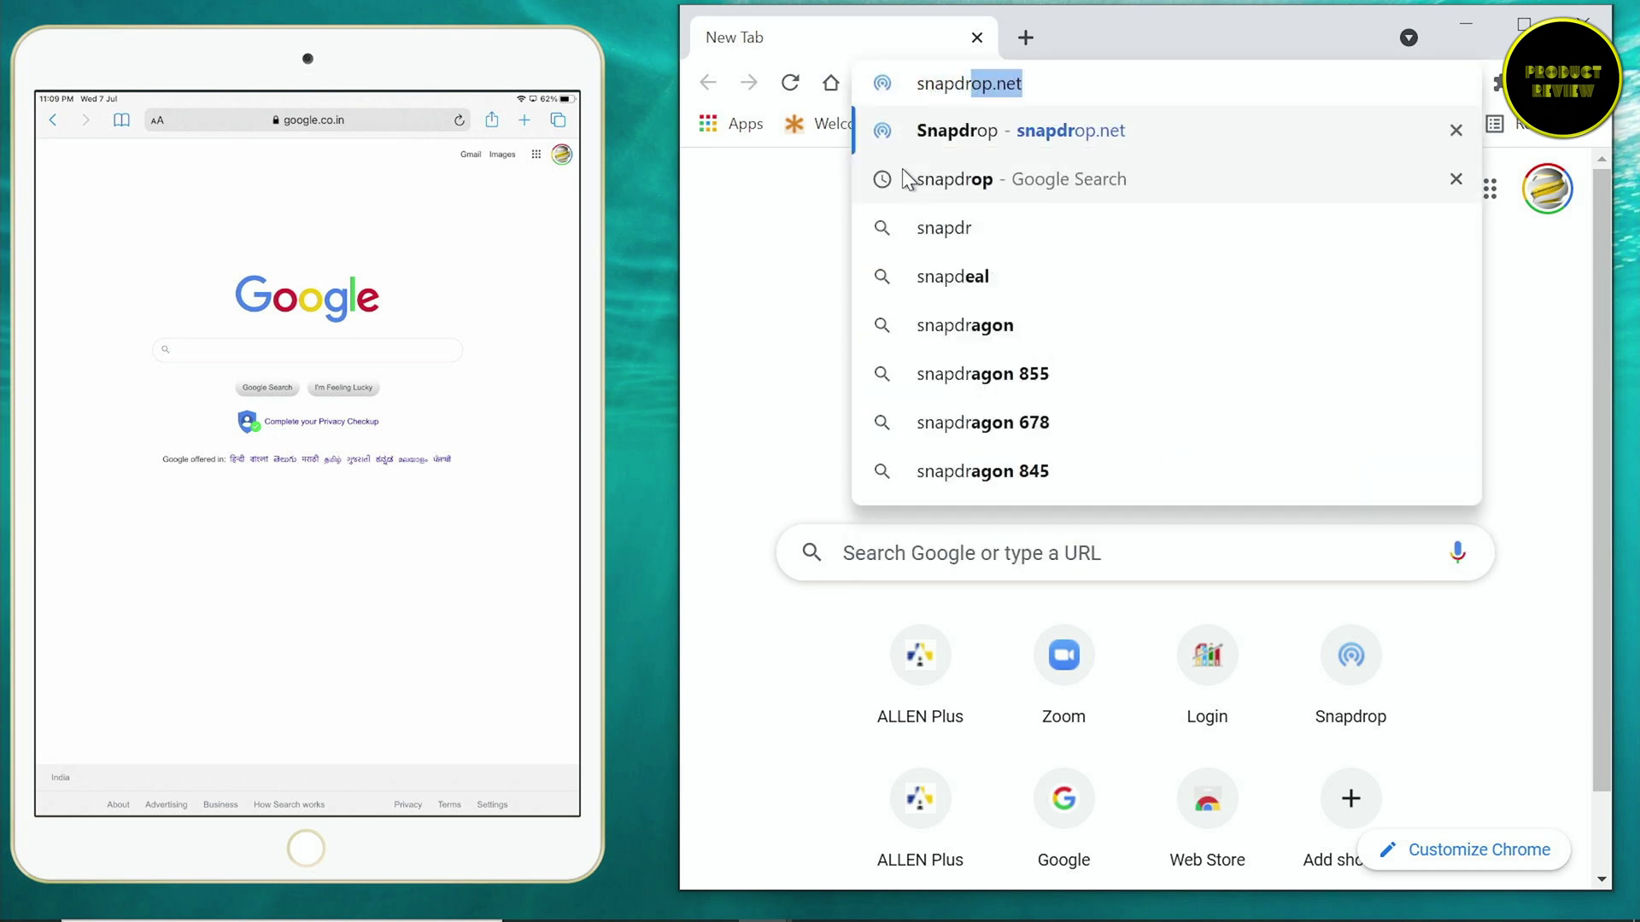
{"action": "type", "text": "op"}
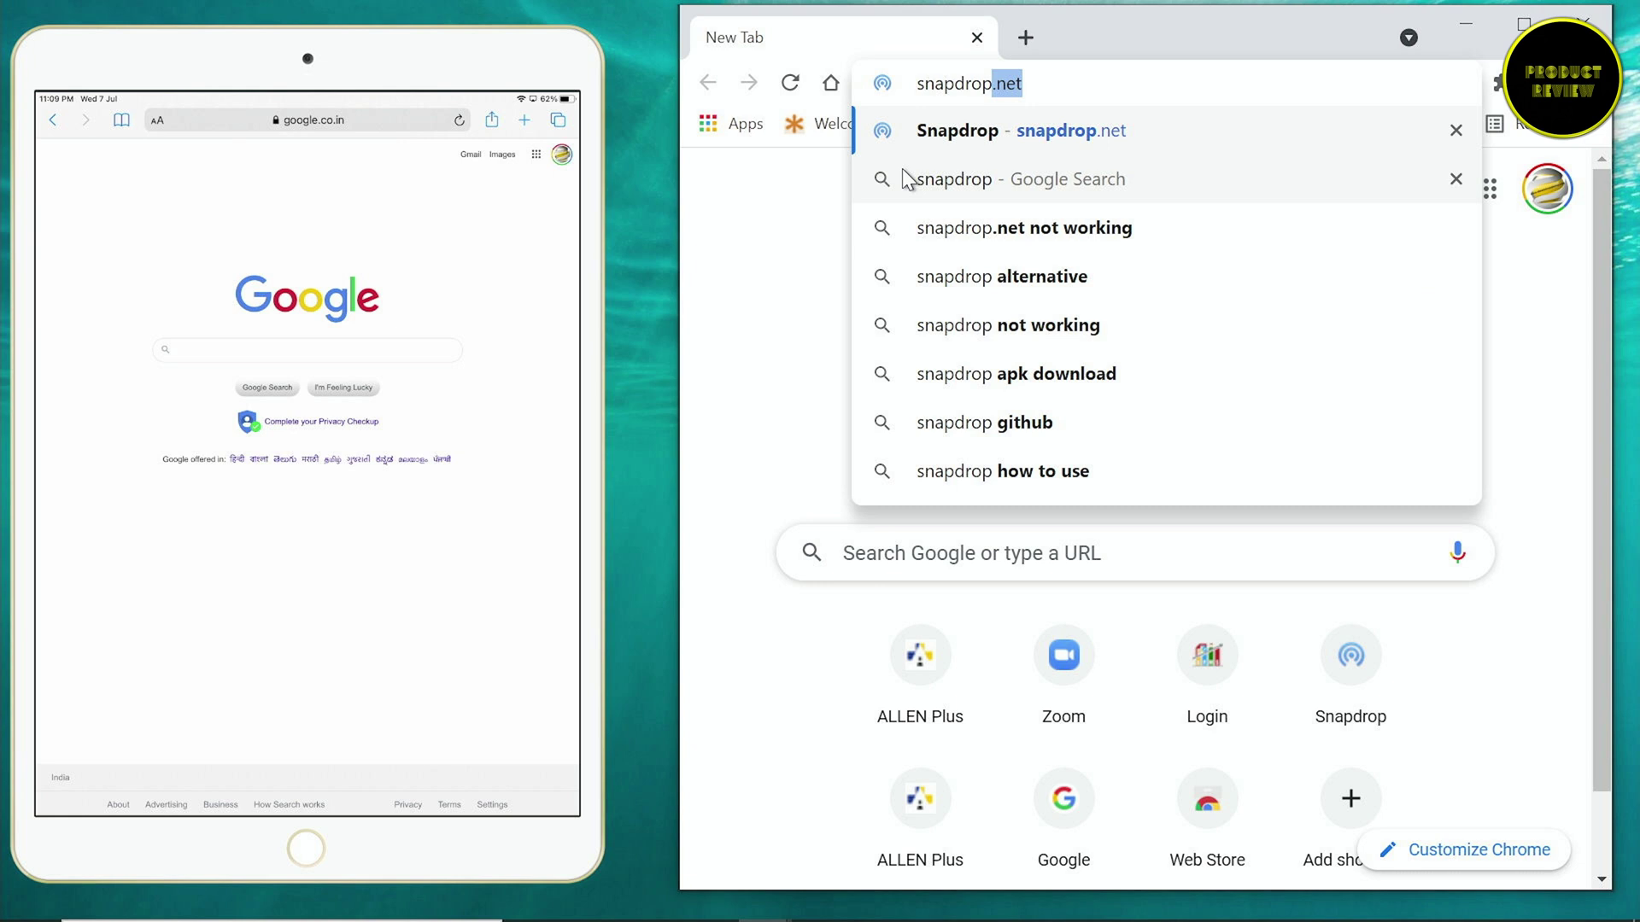
{"action": "type", "text": ".net"}
{"action": "key", "text": "Return"}
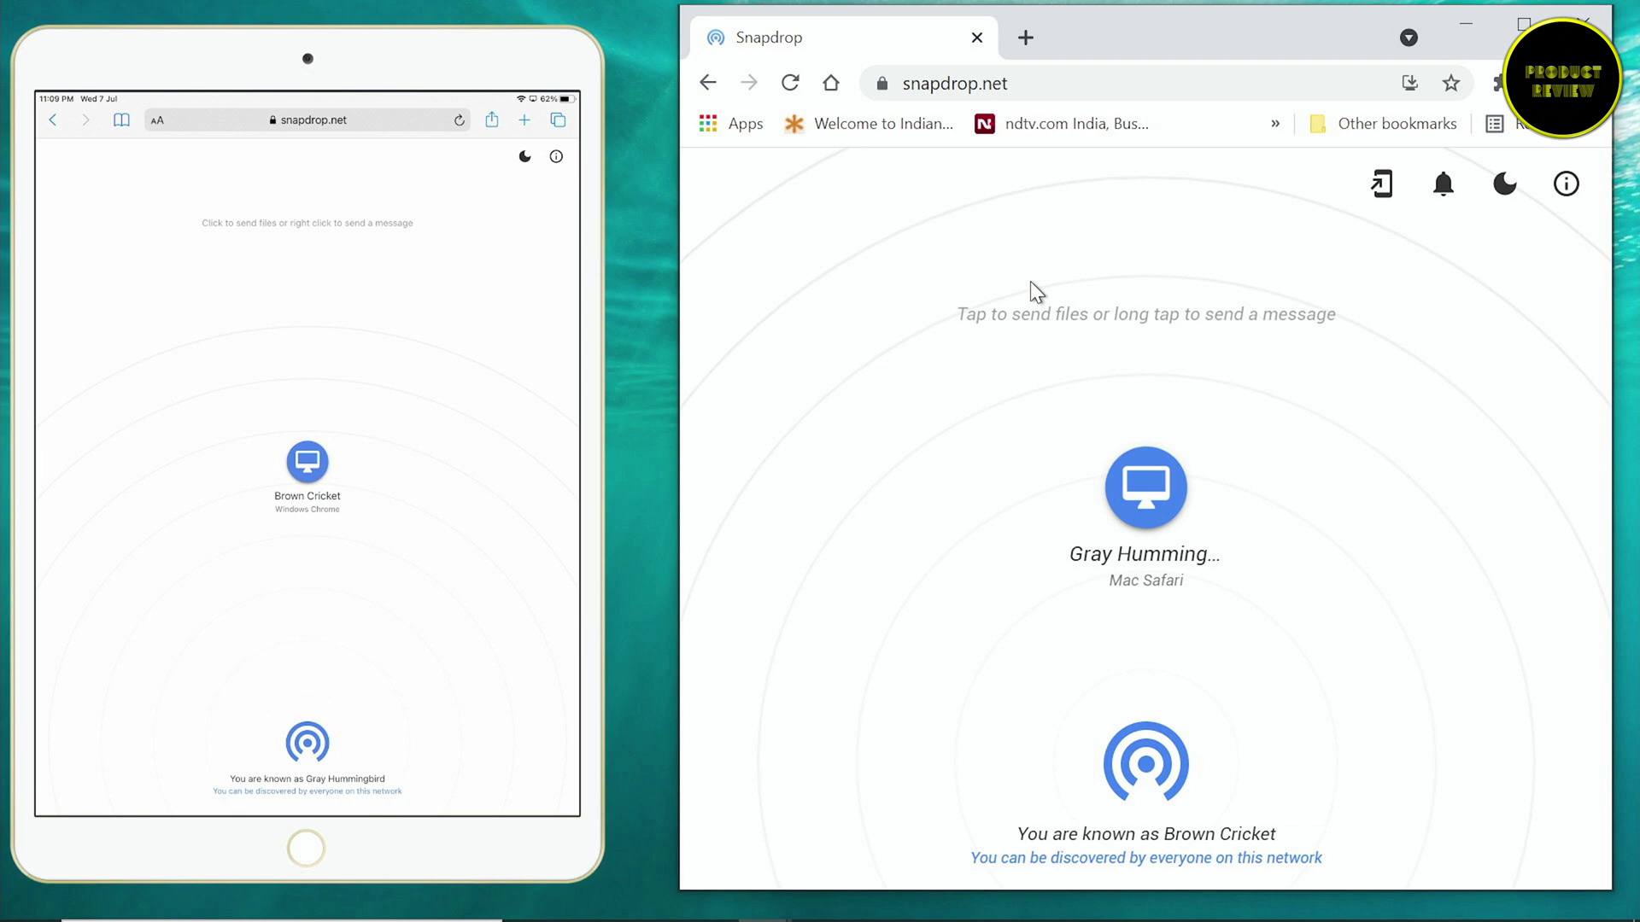
Switch to File Explorer, restore it to a smaller window and place it clear of the mirrored iPad
{"action": "mouse_move", "coordinate": [335, 779]}
{"action": "mouse_move", "coordinate": [1170, 918]}
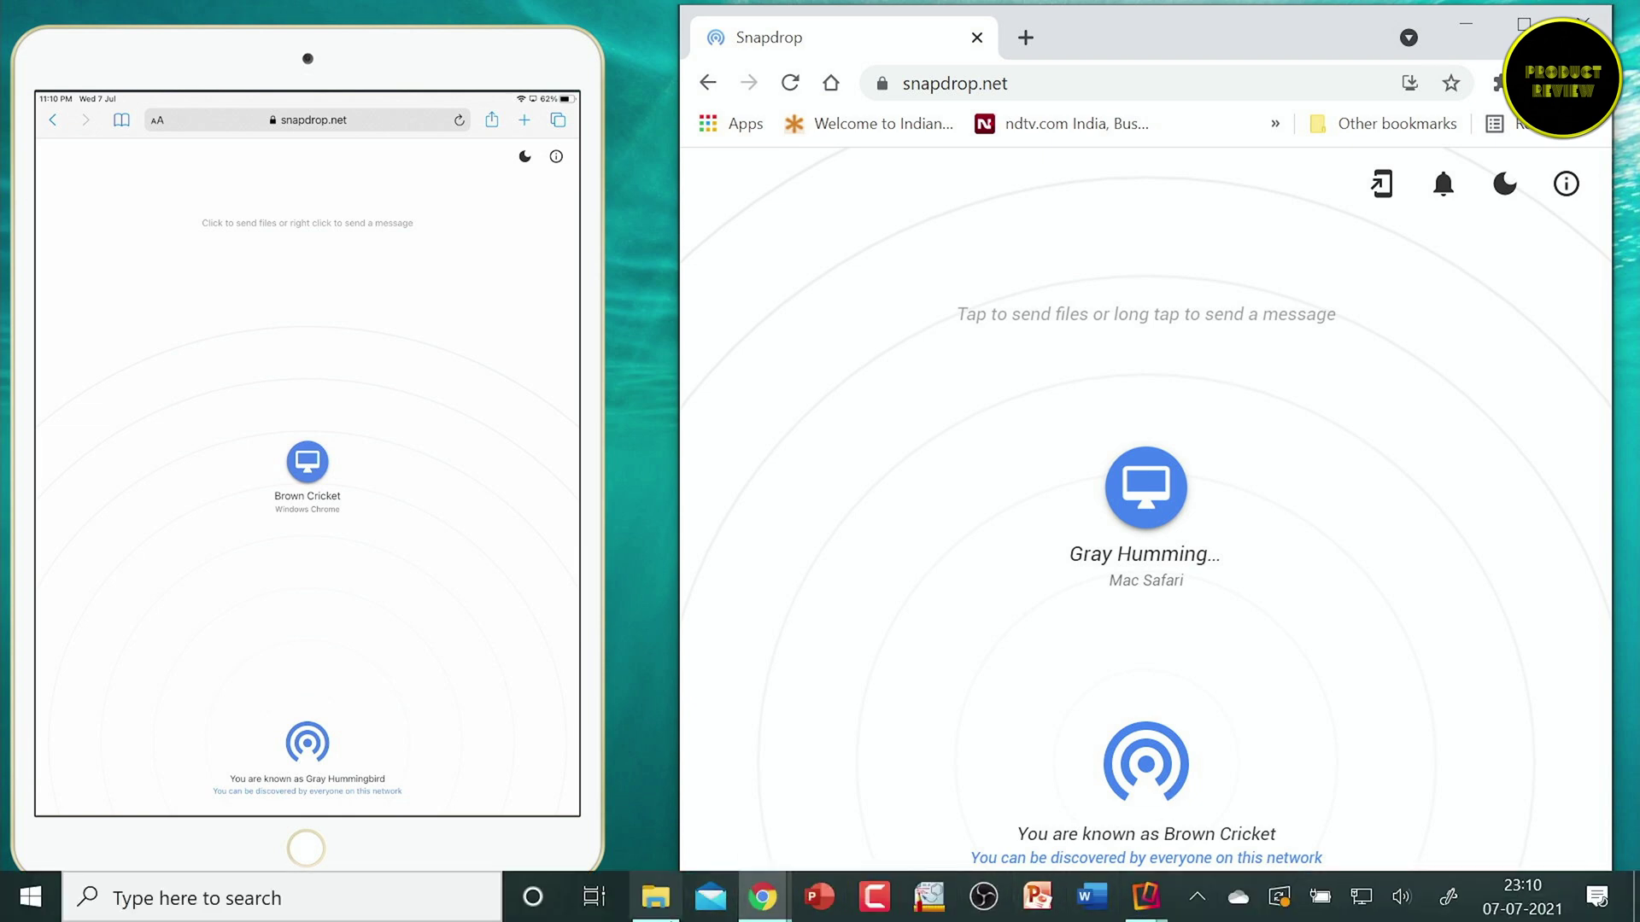
{"action": "left_click", "coordinate": [664, 911]}
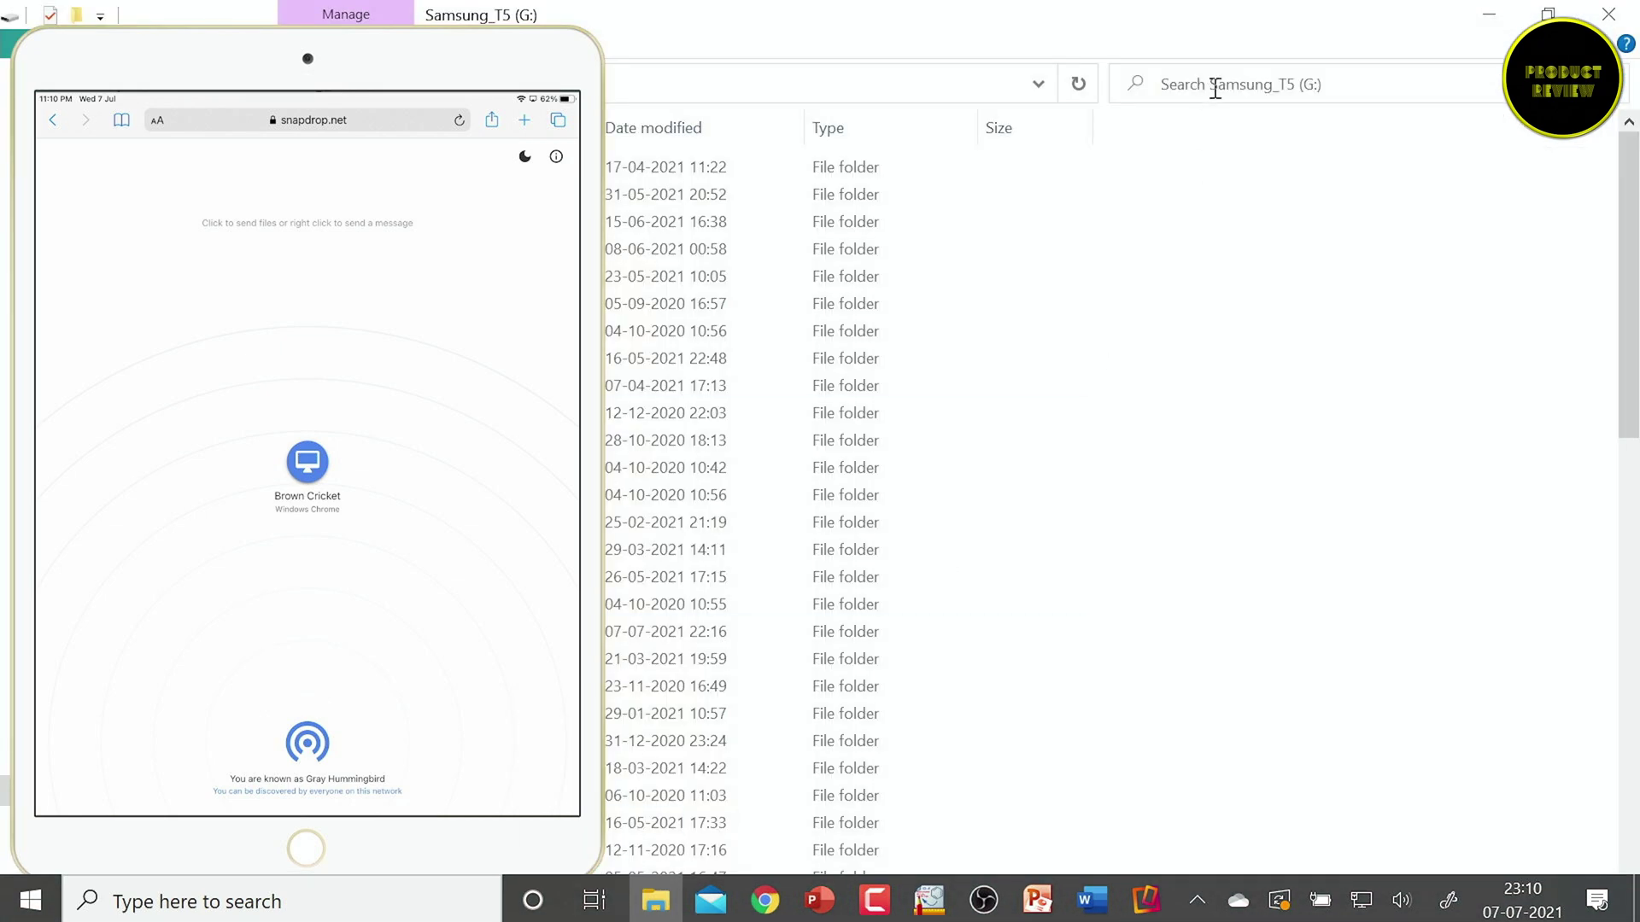
{"action": "left_click", "coordinate": [1549, 14]}
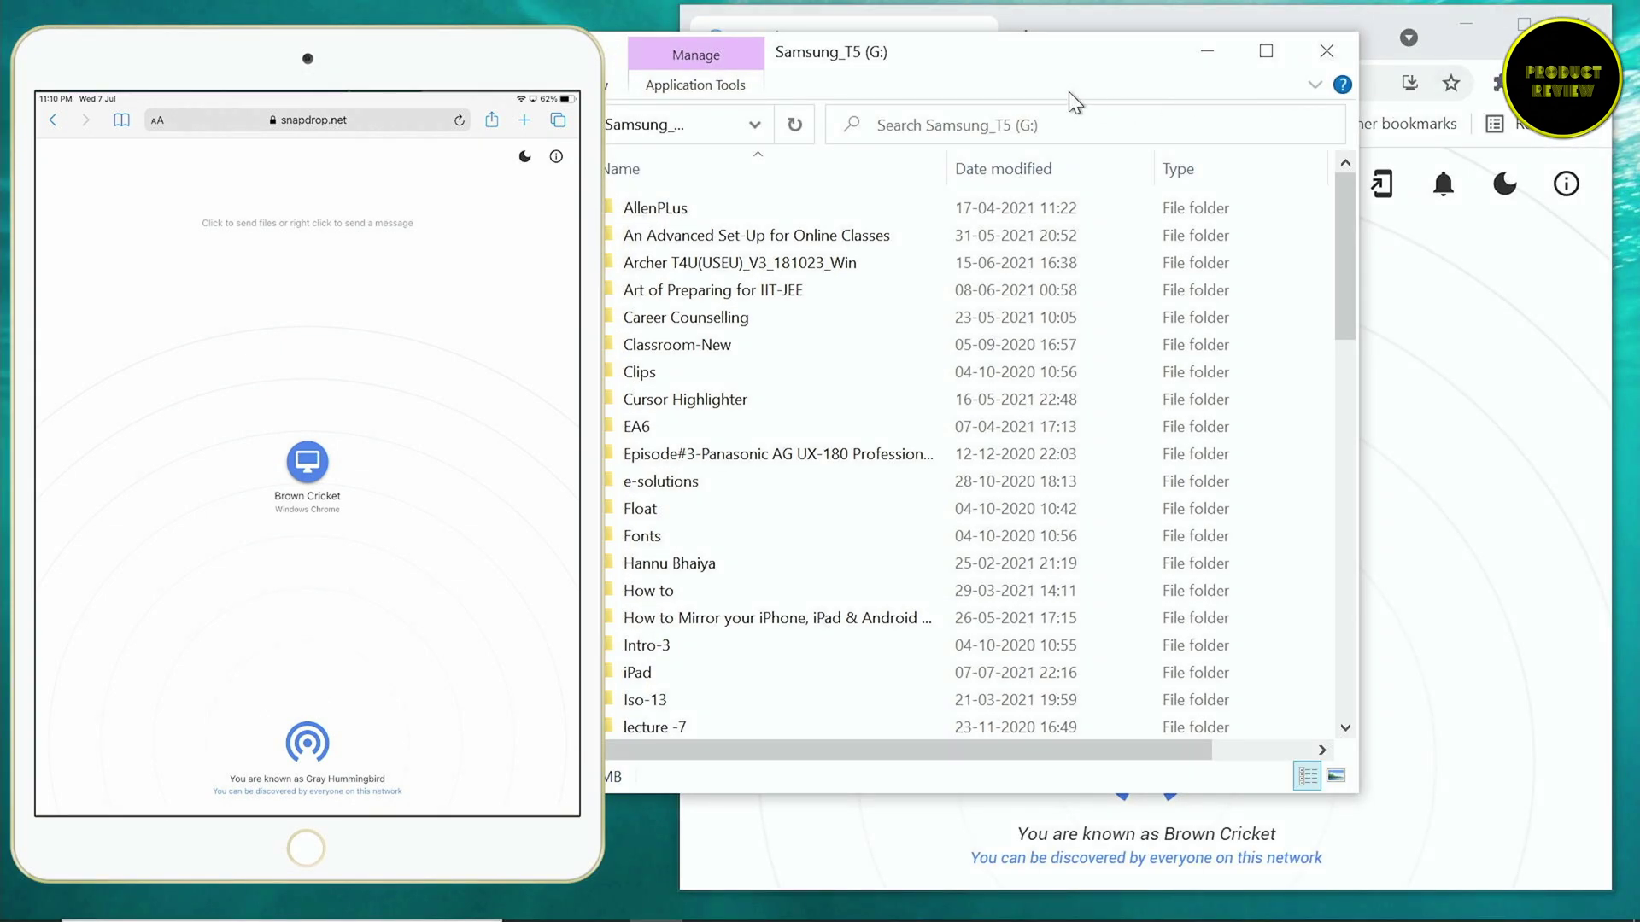
{"action": "left_click_drag", "start_coordinate": [1036, 67], "coordinate": [1282, 58]}
Find and open the iPad folder on the Samsung_T5 (G:) drive
{"action": "scroll", "coordinate": [1145, 256], "scroll_direction": "down", "scroll_amount": 3}
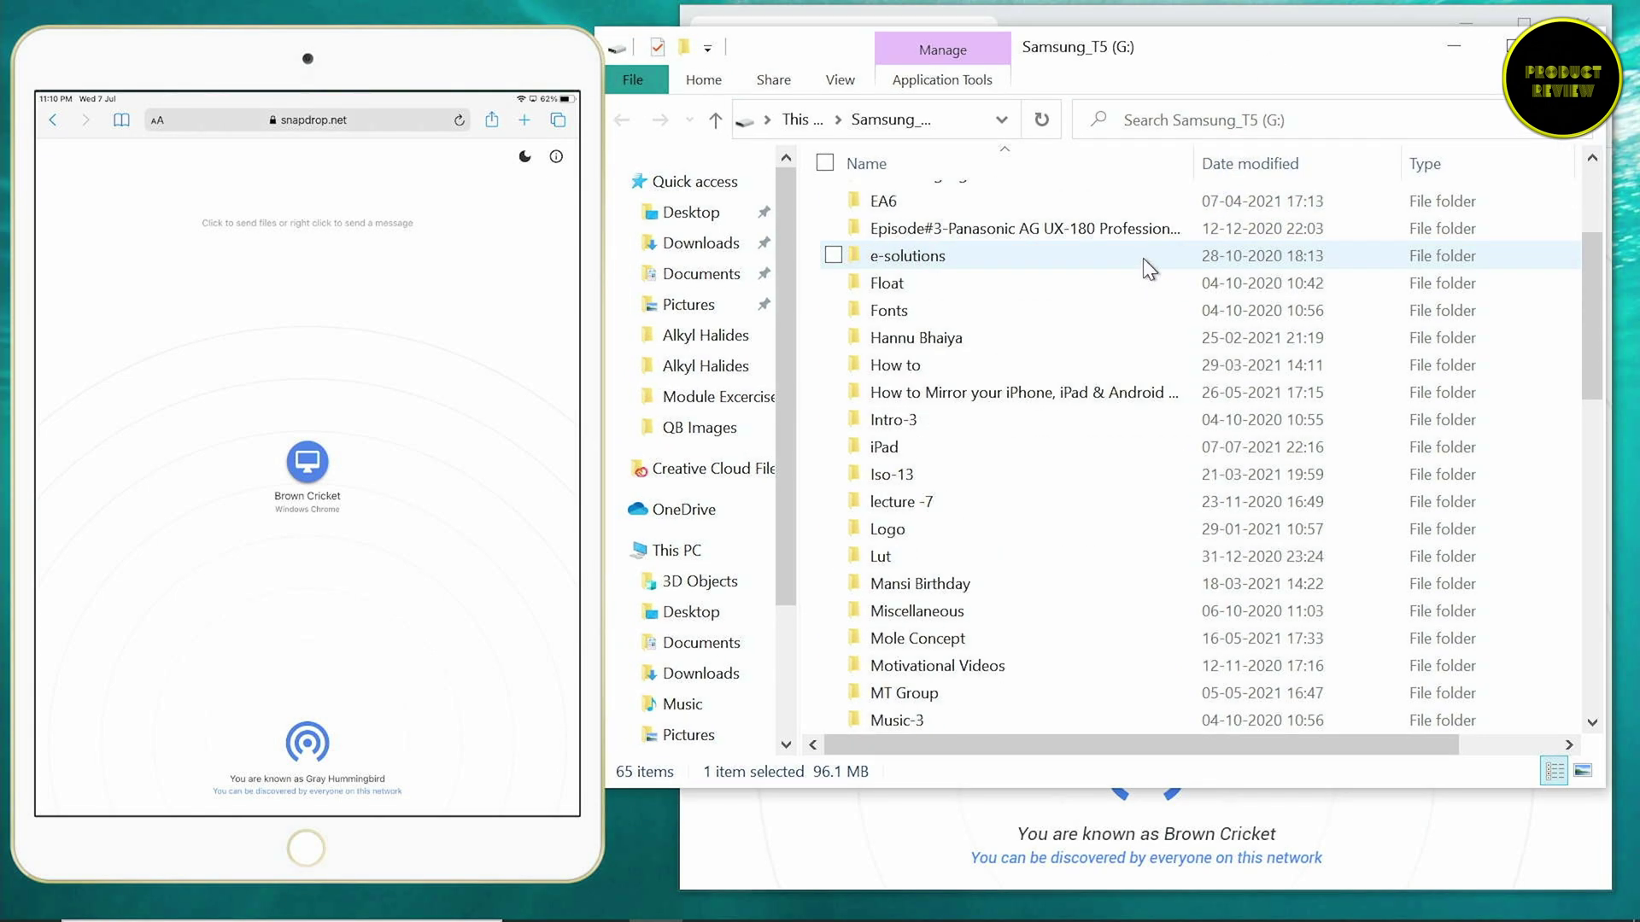
{"action": "scroll", "coordinate": [1145, 258], "scroll_direction": "down", "scroll_amount": 12}
{"action": "scroll", "coordinate": [1149, 265], "scroll_direction": "up", "scroll_amount": 8}
{"action": "scroll", "coordinate": [1148, 265], "scroll_direction": "down", "scroll_amount": 2}
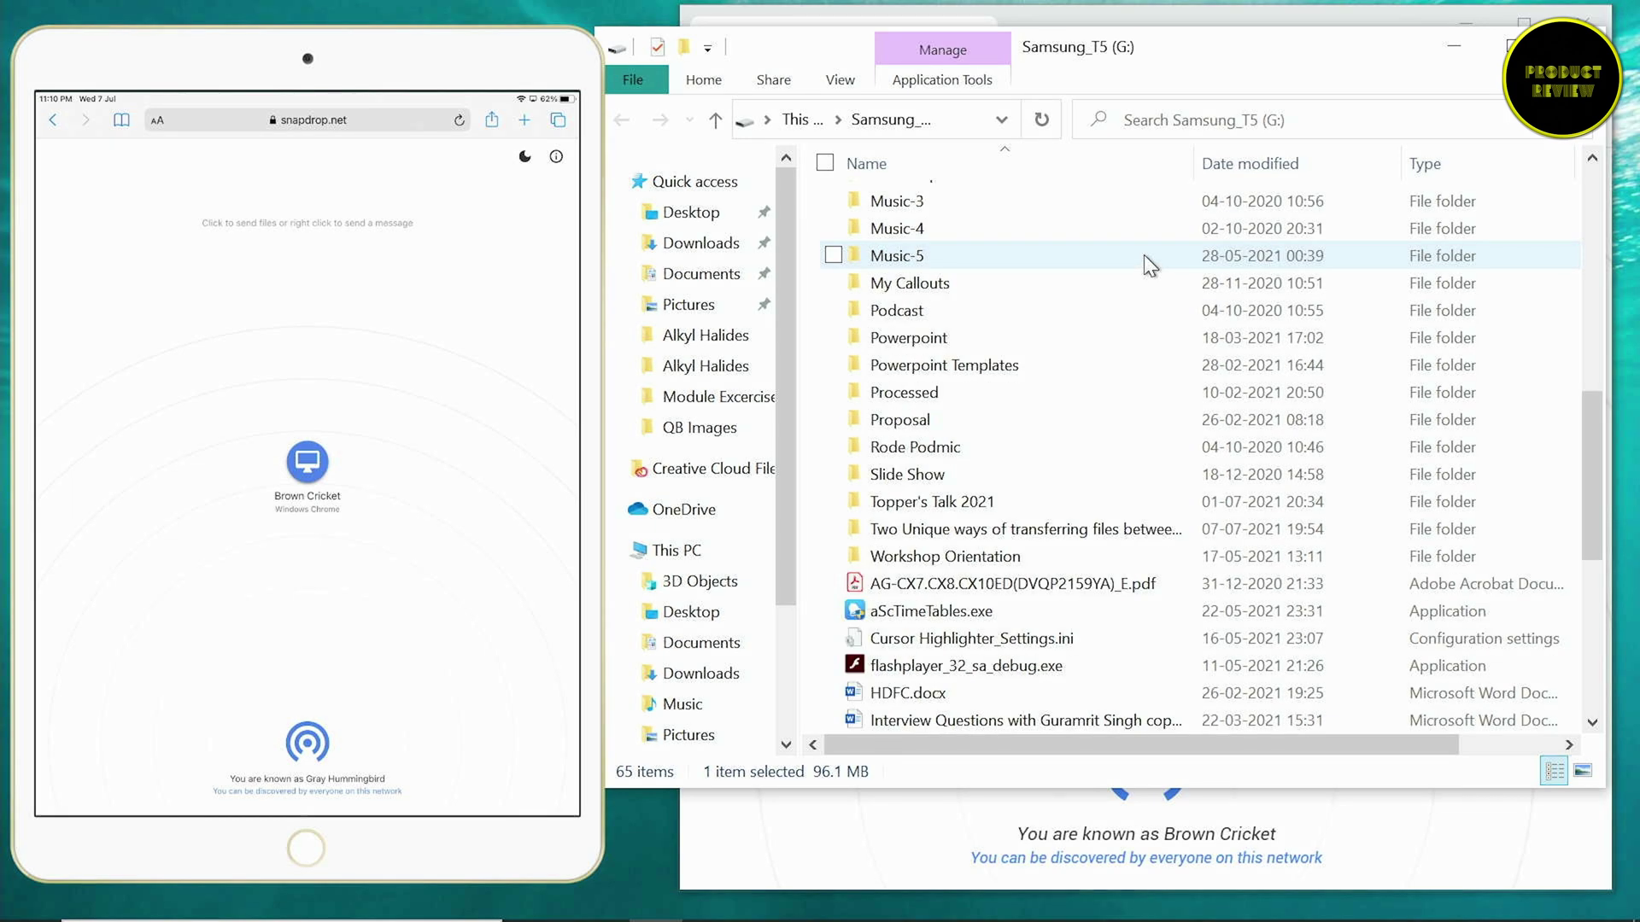
{"action": "scroll", "coordinate": [1145, 255], "scroll_direction": "up", "scroll_amount": 5}
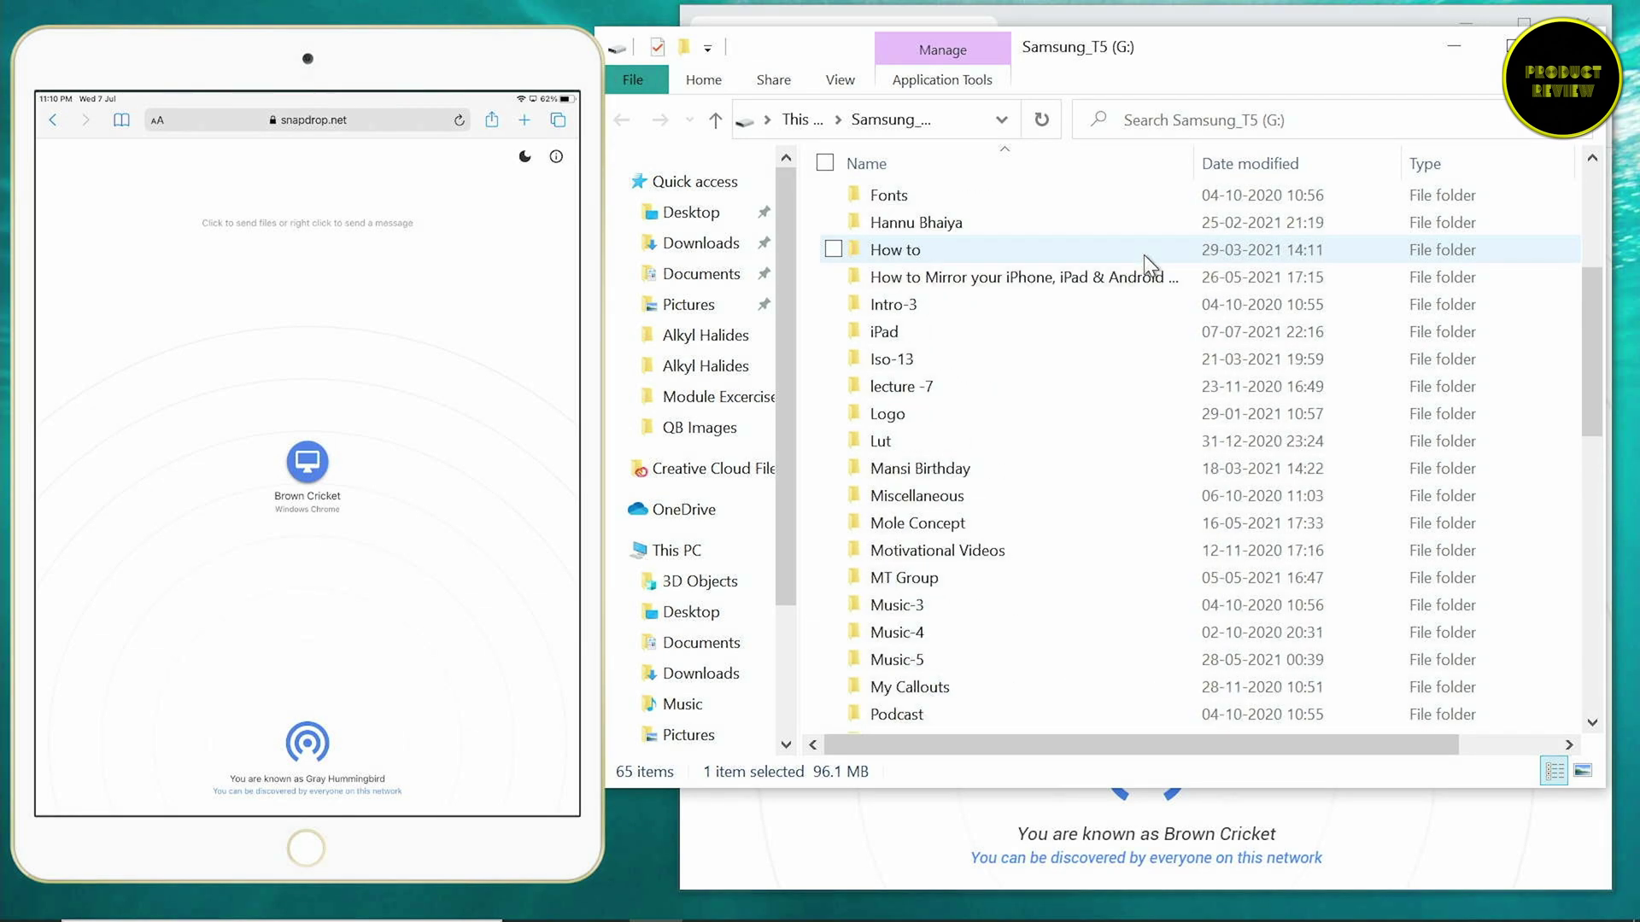
{"action": "double_click", "coordinate": [946, 324]}
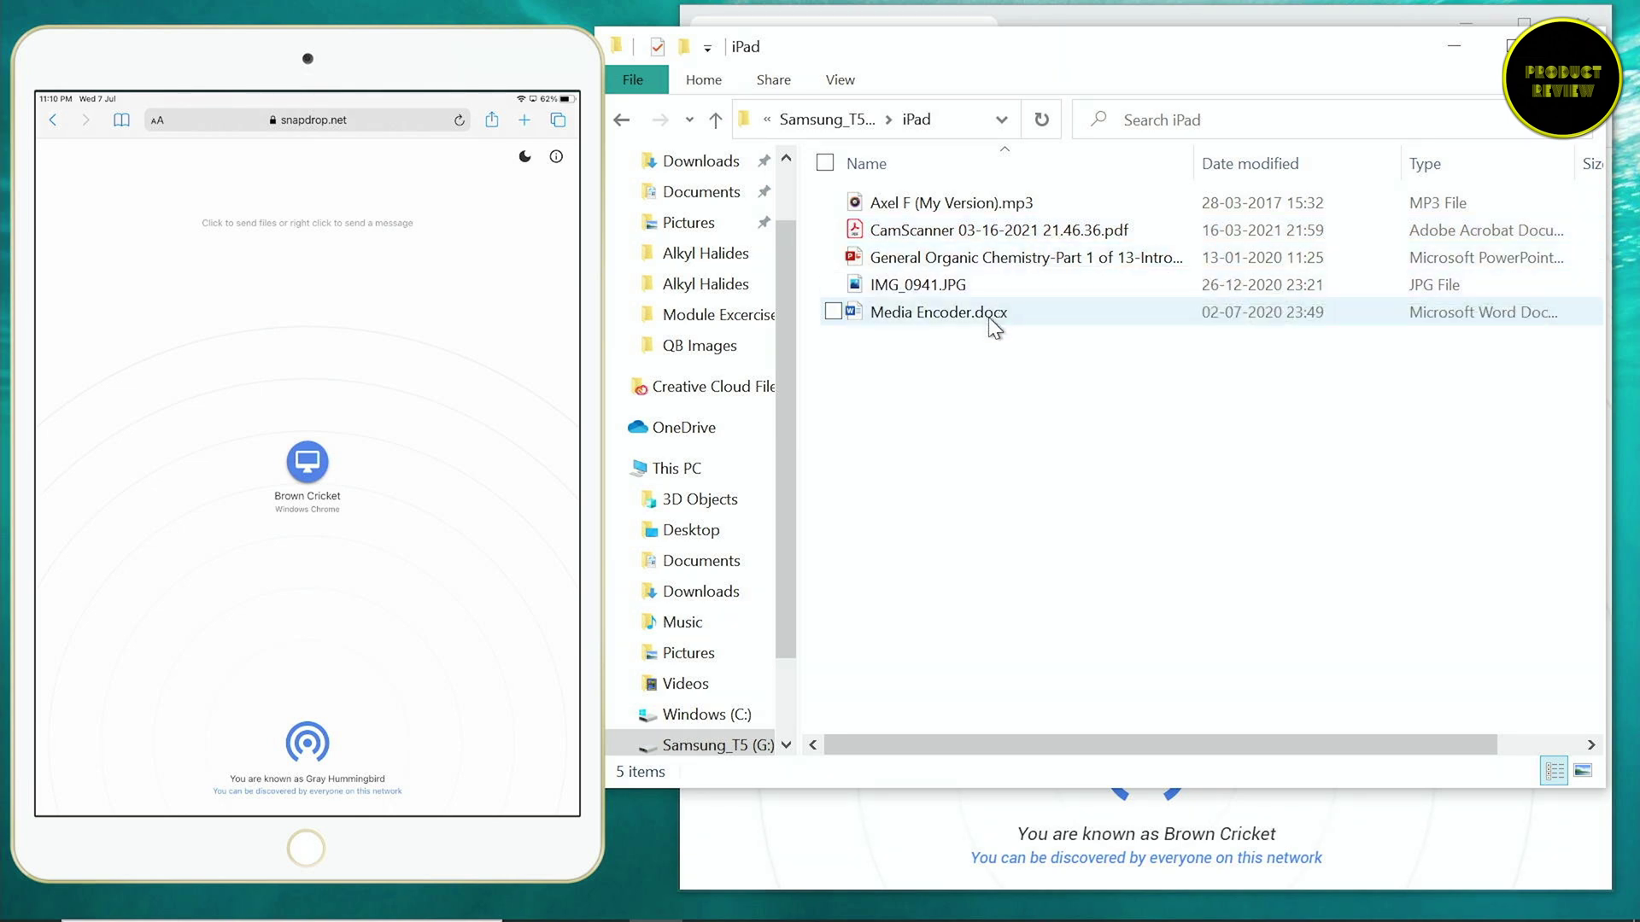
Uncover the Snapdrop page's device icon and send IMG_0941.JPG from the iPad folder to the Mac Safari device
{"action": "left_click_drag", "start_coordinate": [1276, 50], "coordinate": [1411, 624]}
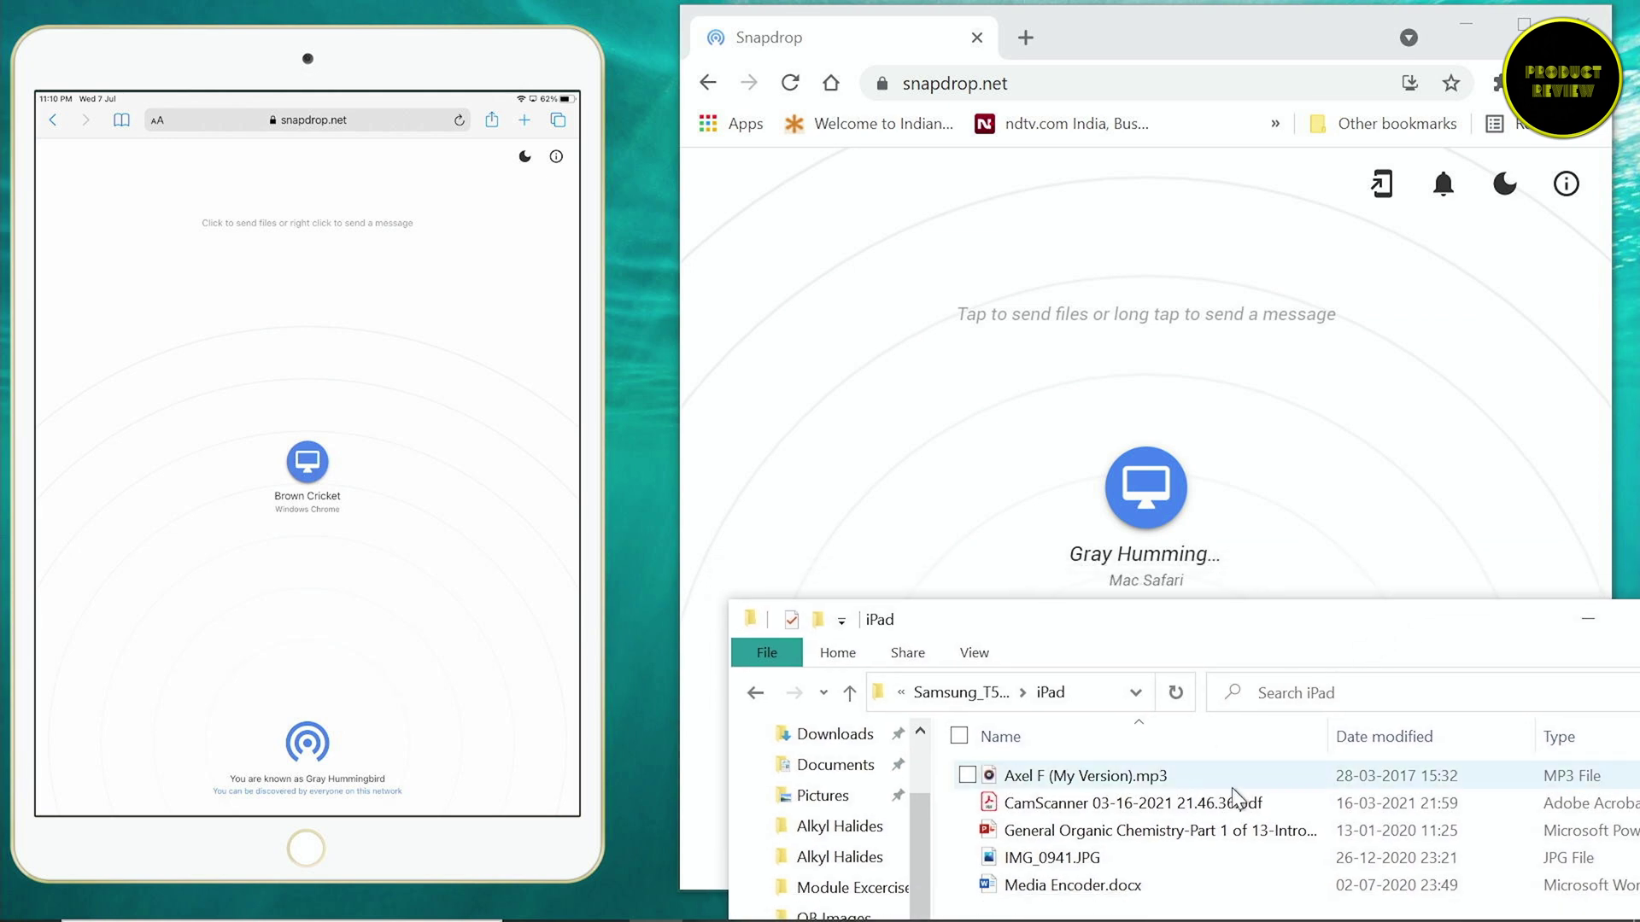
{"action": "left_click_drag", "start_coordinate": [1051, 858], "coordinate": [1140, 480]}
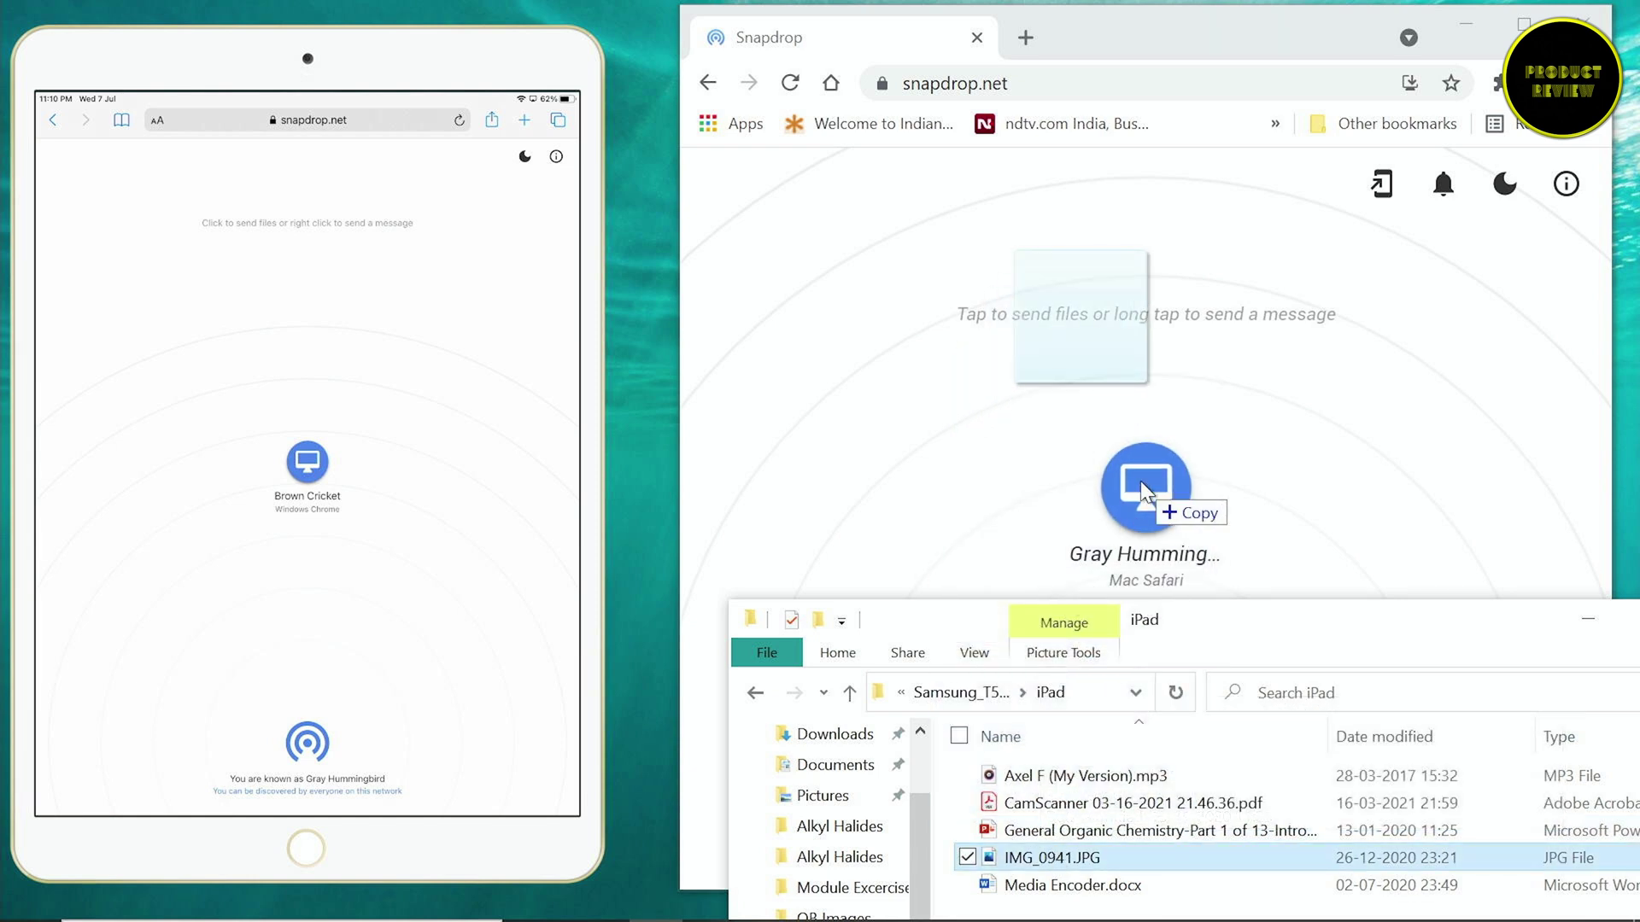
{"action": "left_click_drag", "start_coordinate": [1141, 480], "coordinate": [1140, 480]}
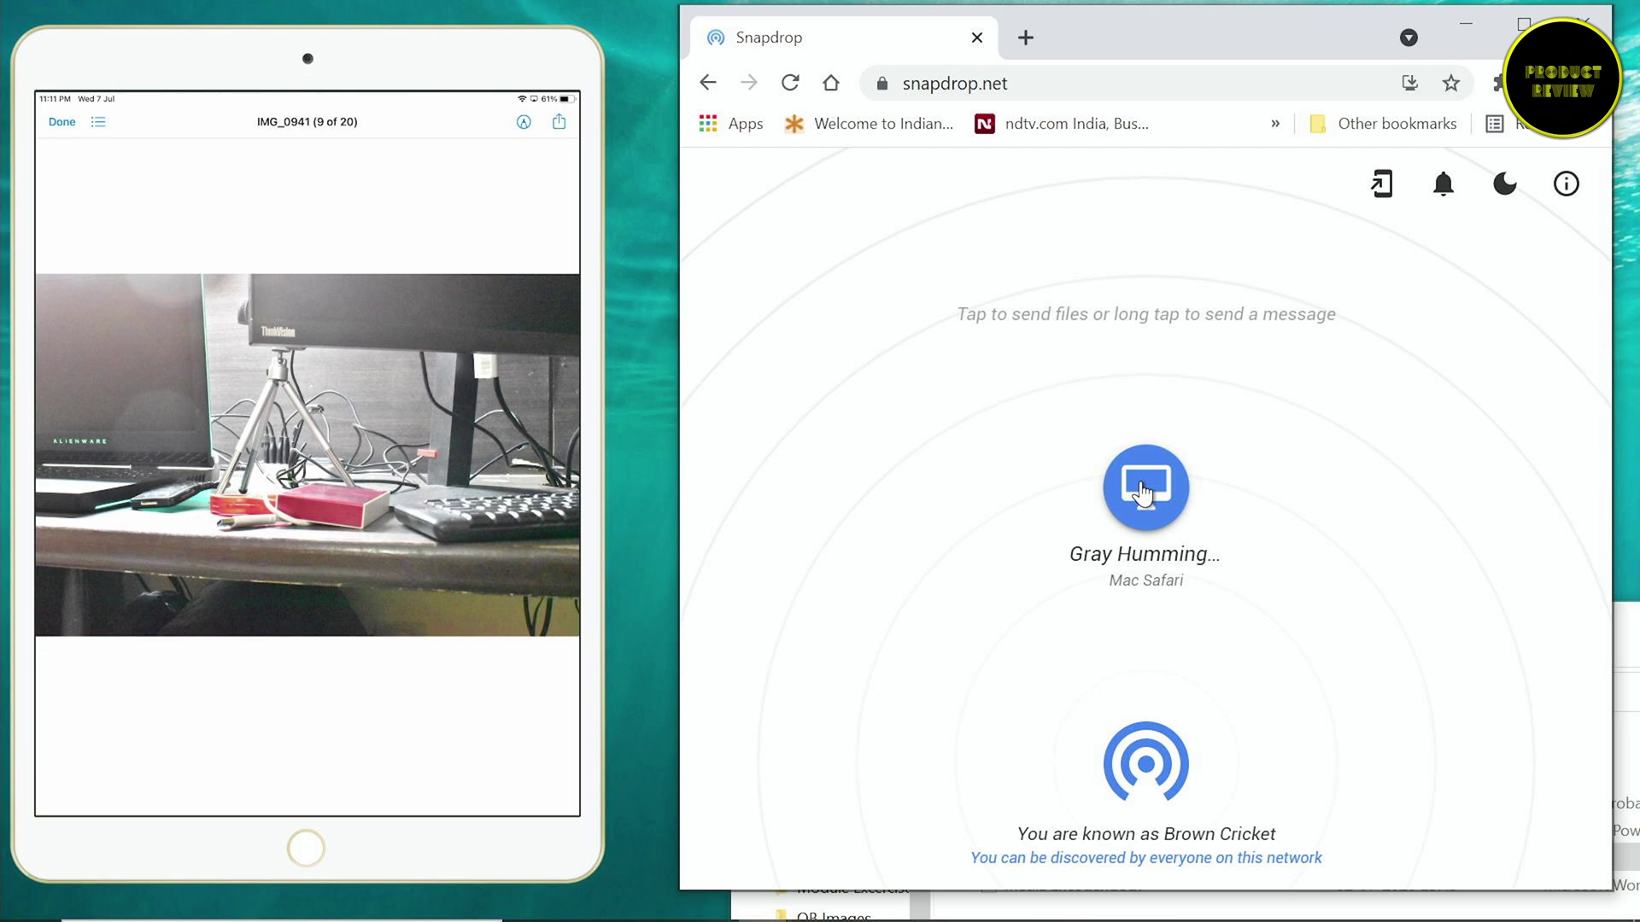
View the original IMG_0941.JPG on the PC to compare it with the iPad's copy, then close the photo
{"action": "mouse_move", "coordinate": [437, 918]}
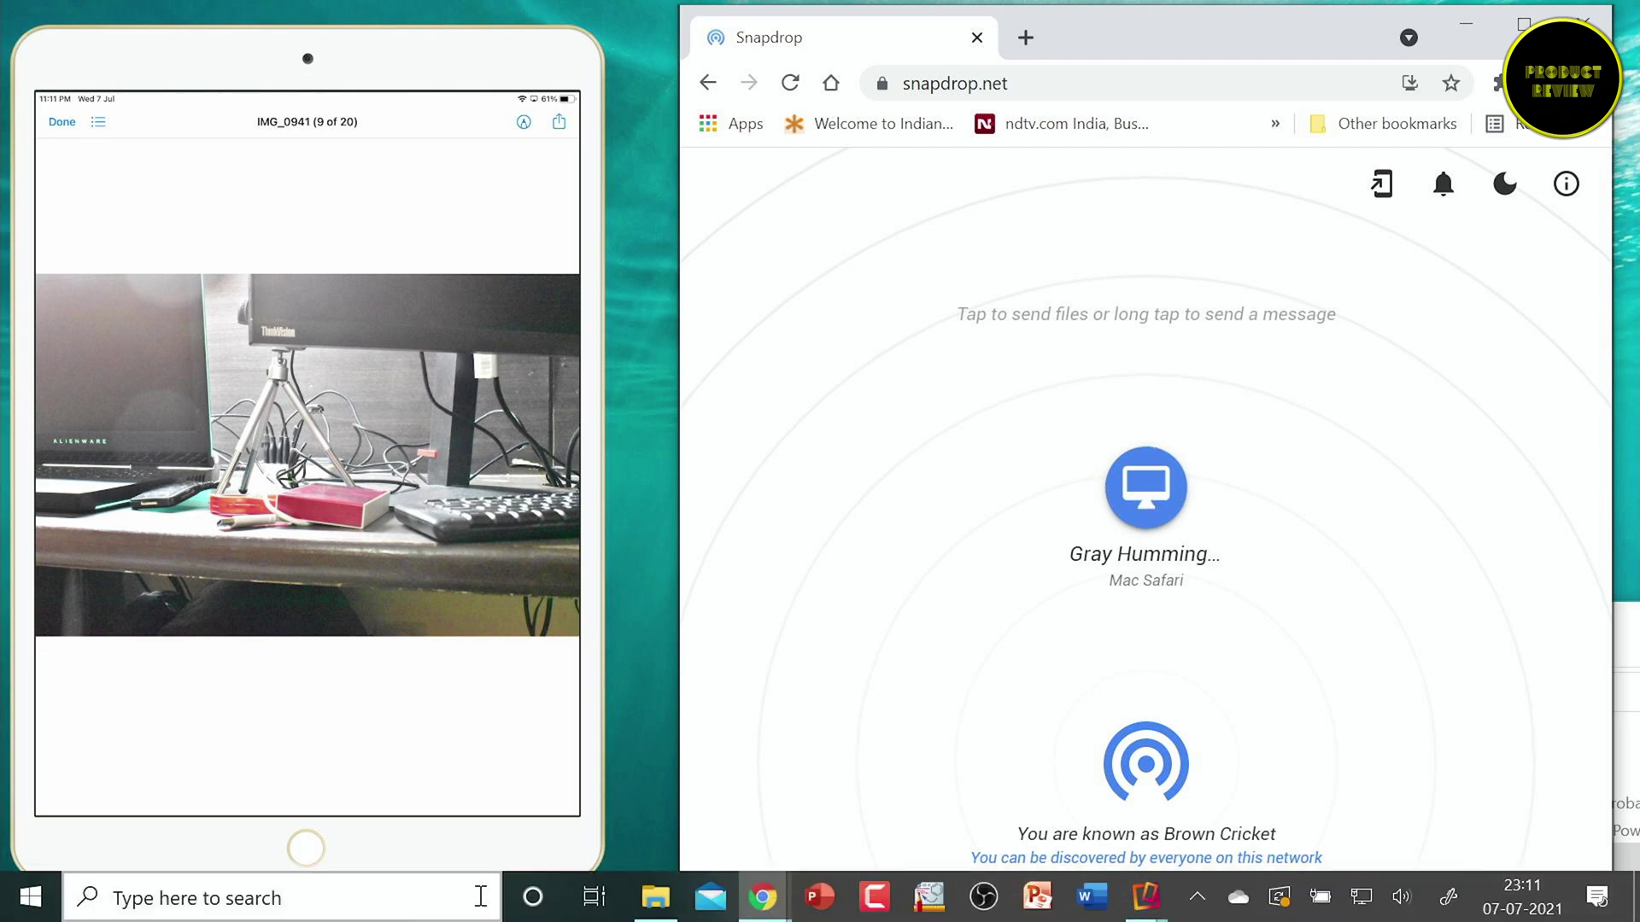
{"action": "left_click", "coordinate": [656, 899]}
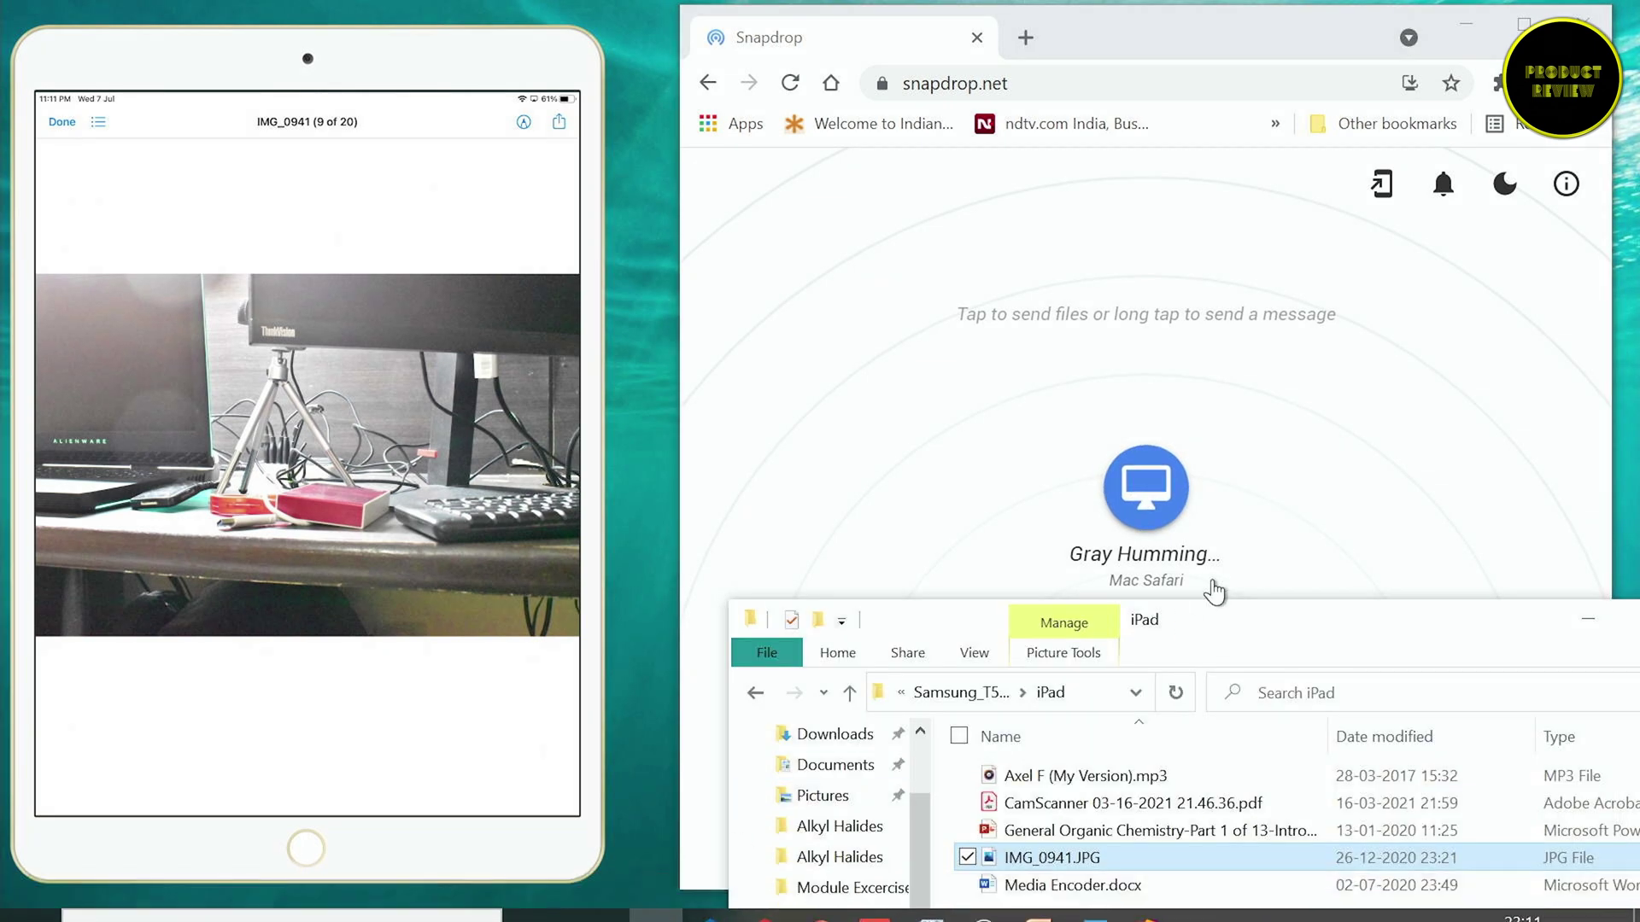
{"action": "left_click_drag", "start_coordinate": [1212, 623], "coordinate": [1196, 181]}
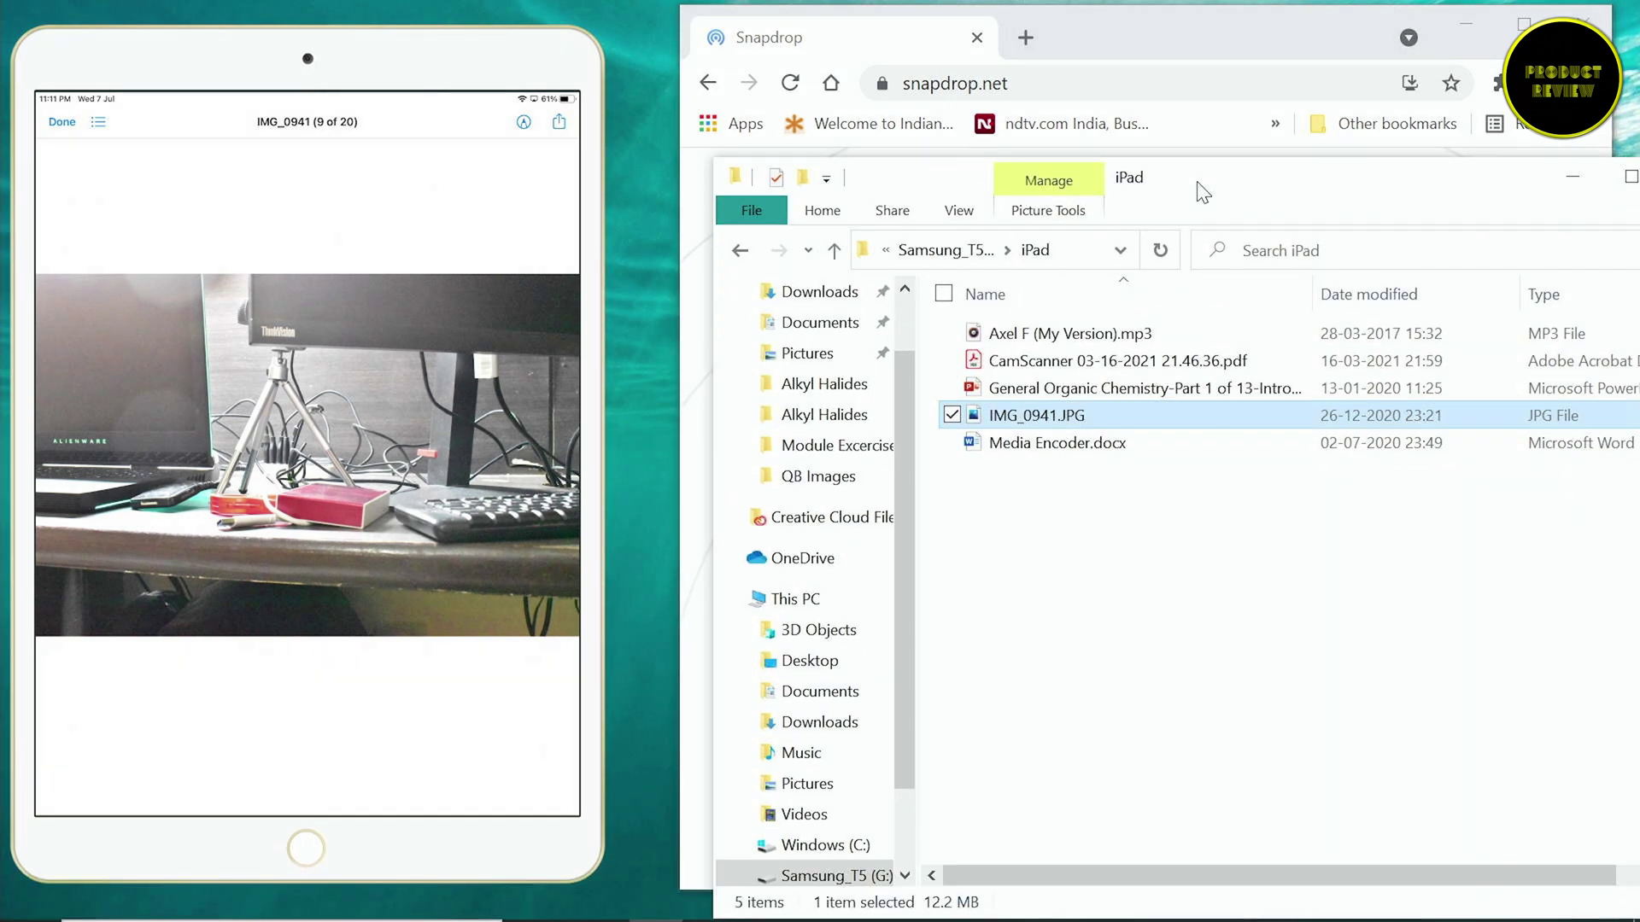
{"action": "double_click", "coordinate": [1086, 413]}
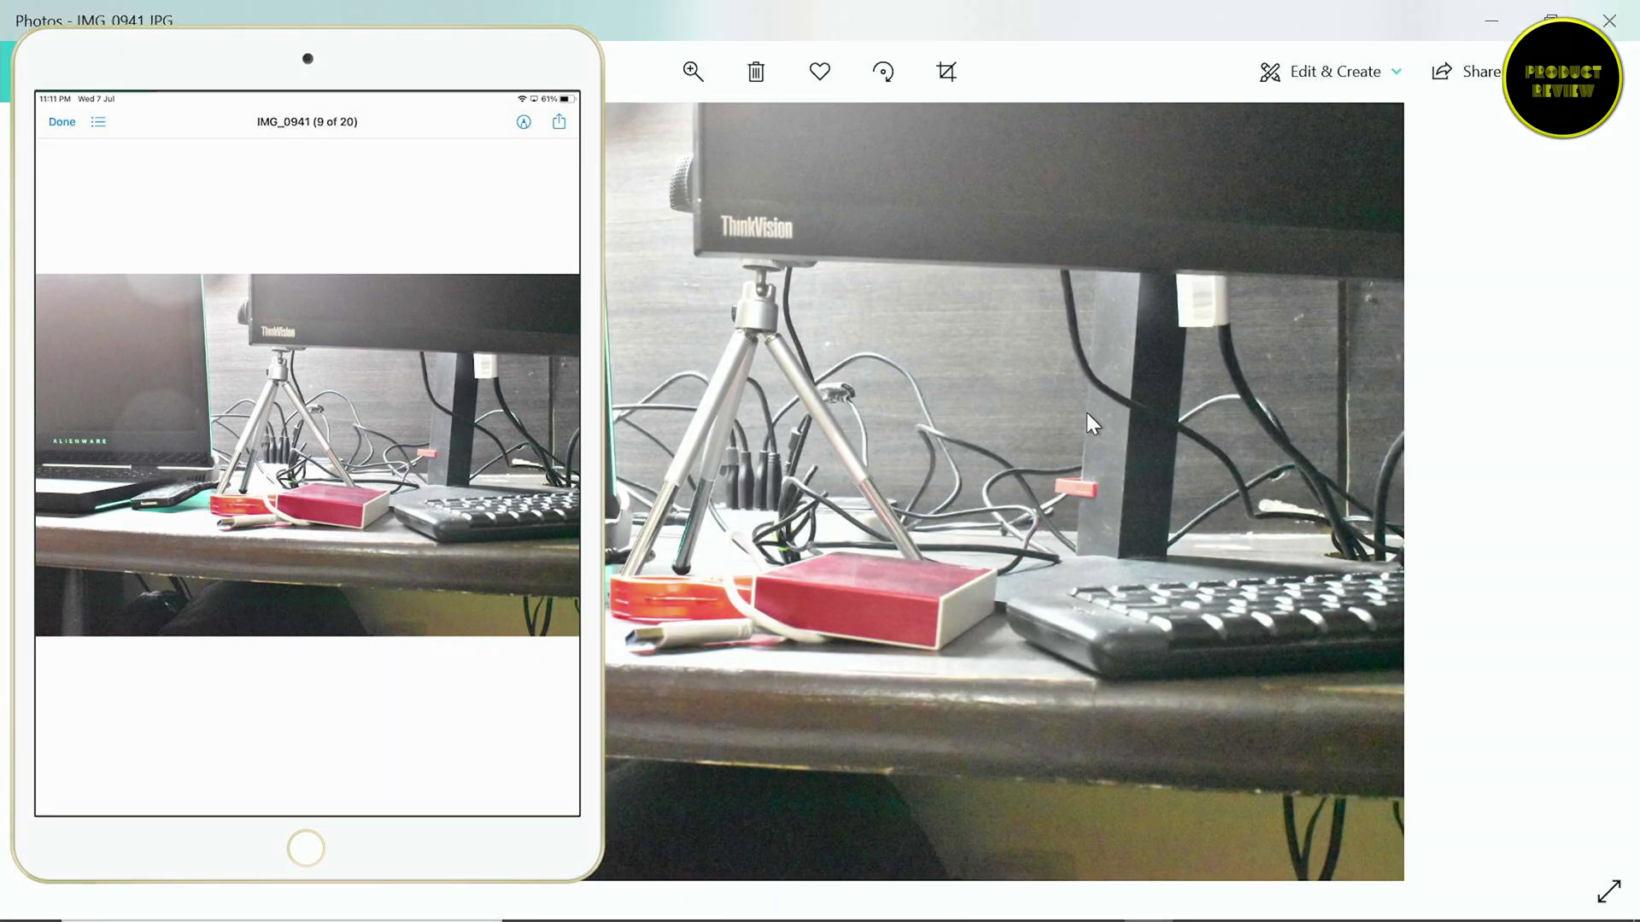
{"action": "left_click", "coordinate": [1609, 20]}
Send Axel F (My Version).mp3 from the iPad folder to the Mac Safari device in Snapdrop
{"action": "left_click_drag", "start_coordinate": [1247, 184], "coordinate": [1358, 573]}
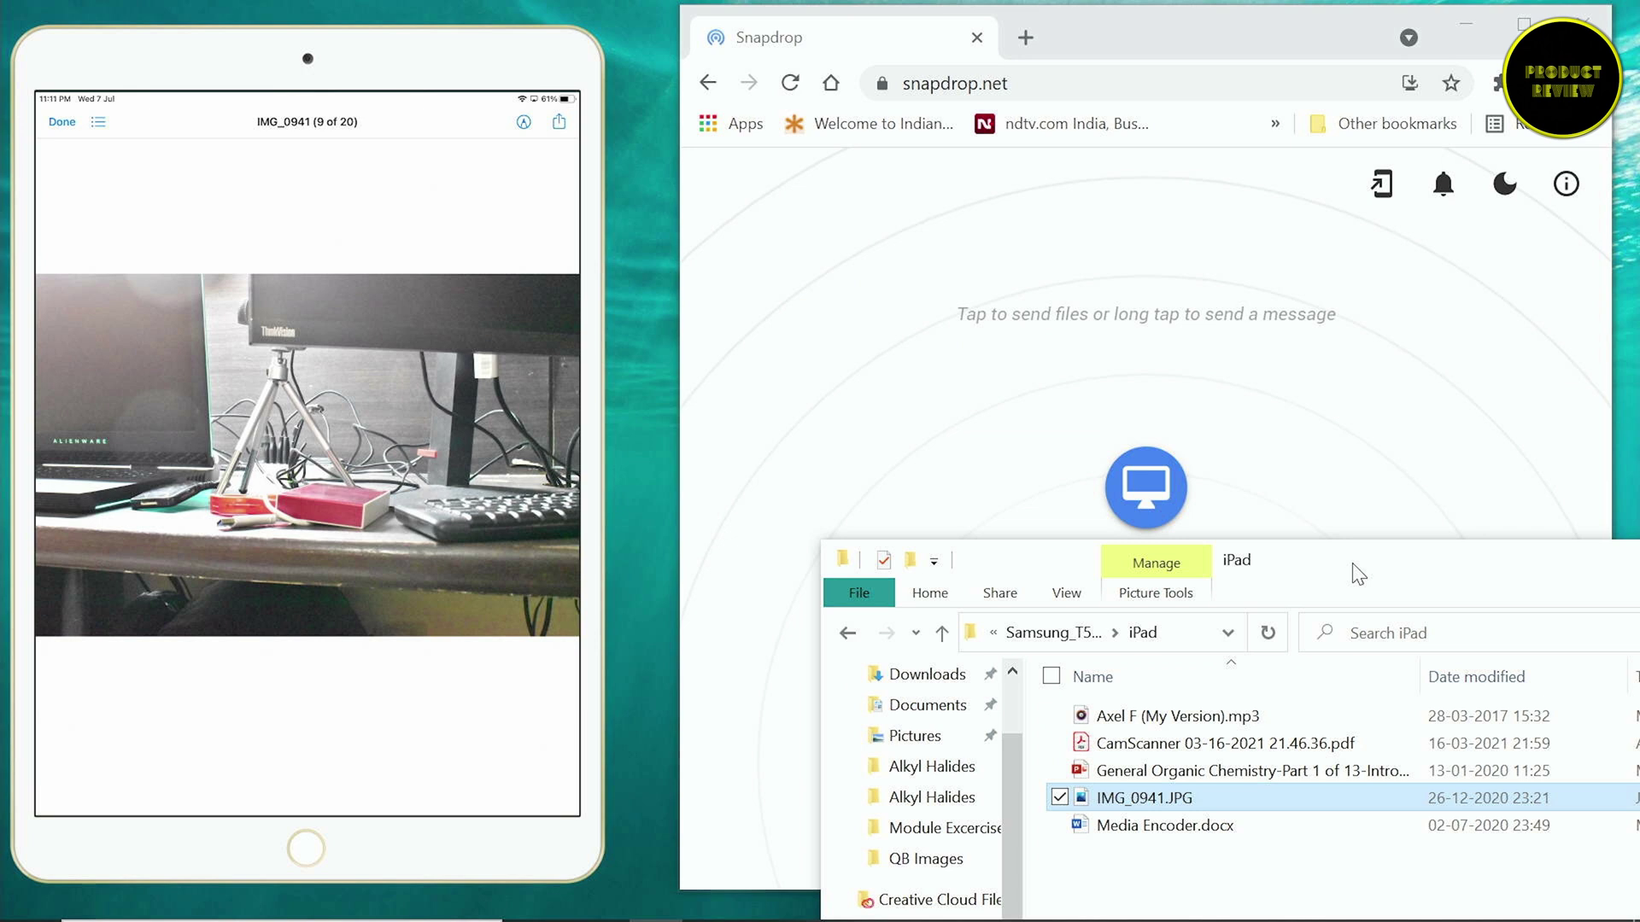
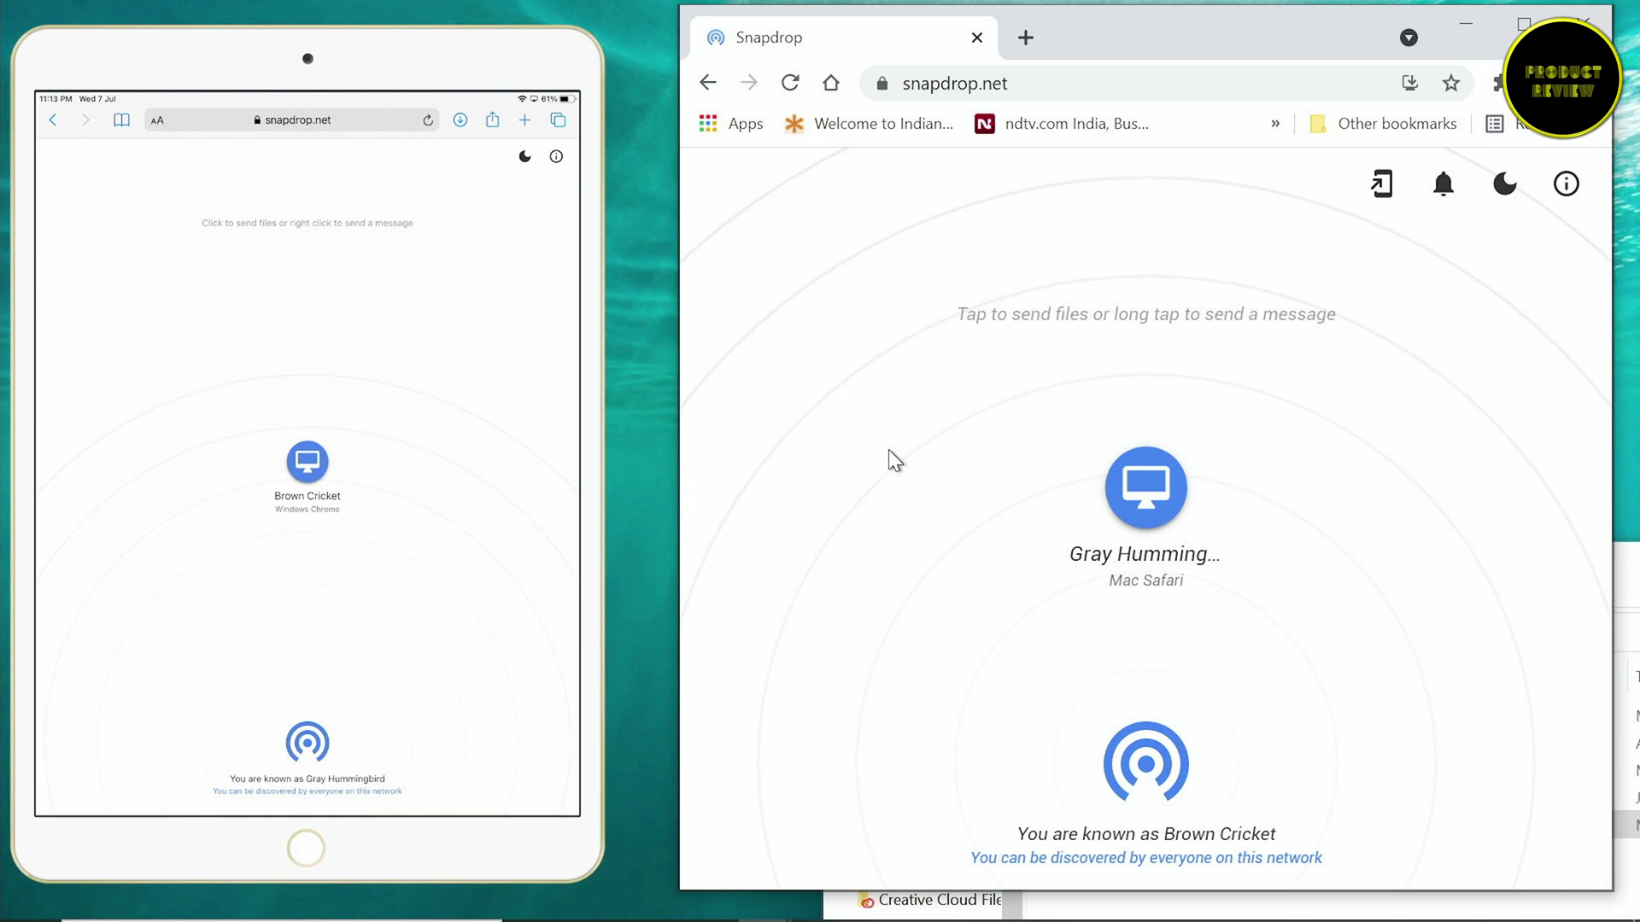
{"action": "left_click", "coordinate": [1170, 901]}
{"action": "left_click_drag", "start_coordinate": [1132, 717], "coordinate": [1150, 500]}
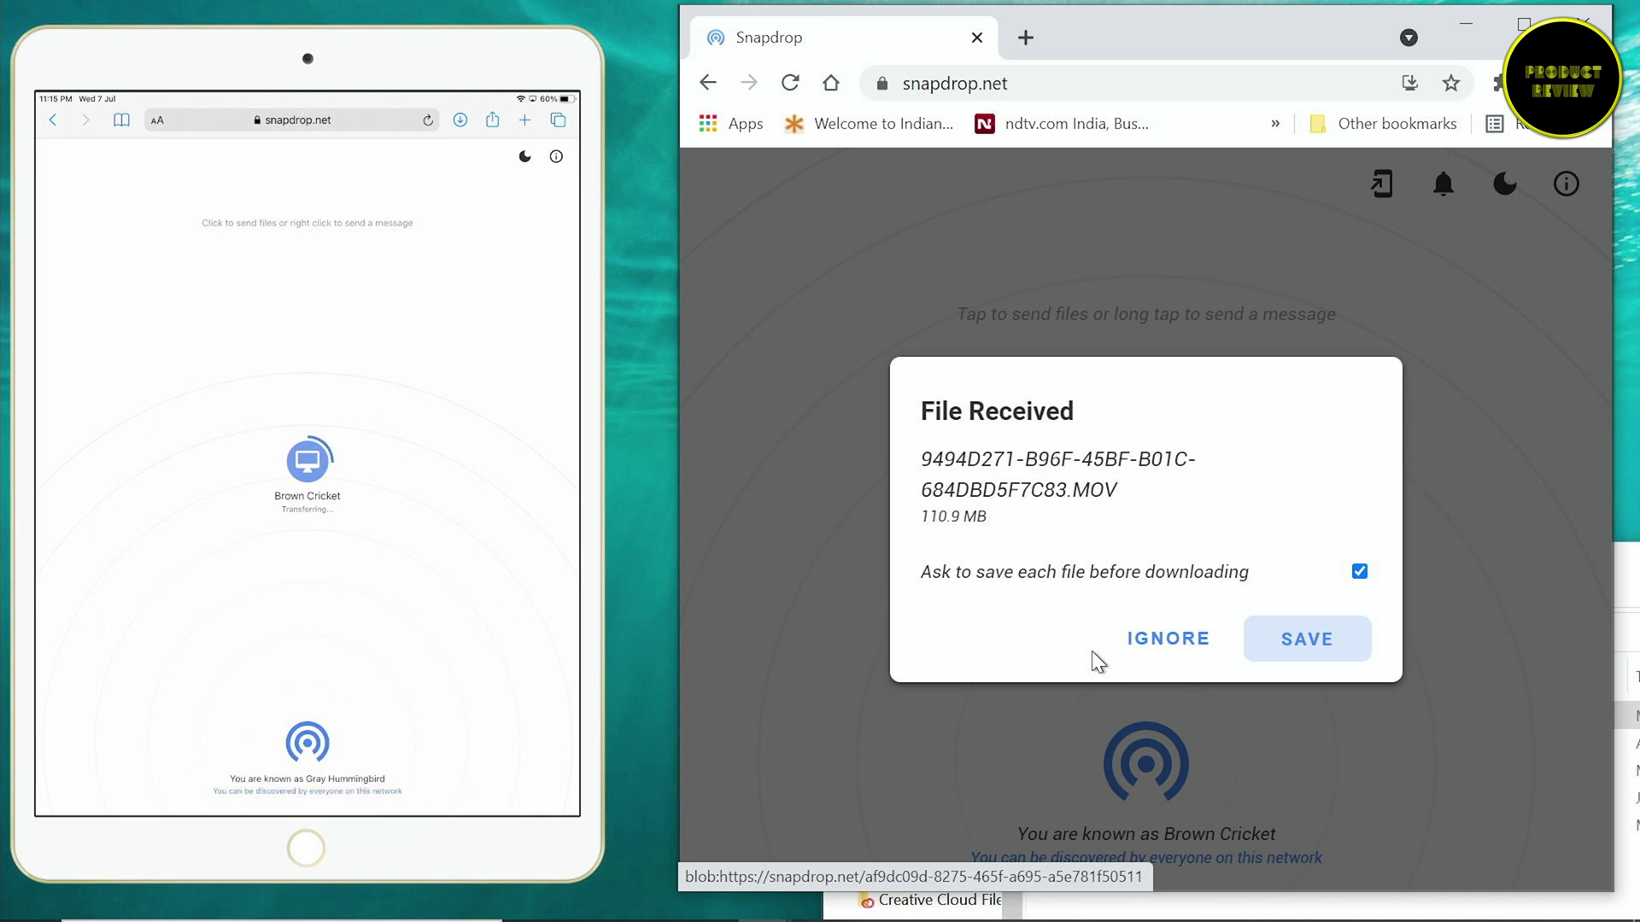
Save the received video 9494D271-B96F-45BF-B01C-684DBD5F7C83.MOV and image 79A60C83-8718-410C-9D76-13AB74EECC3D.jpeg to the Downloads folder
{"action": "left_click", "coordinate": [1300, 639]}
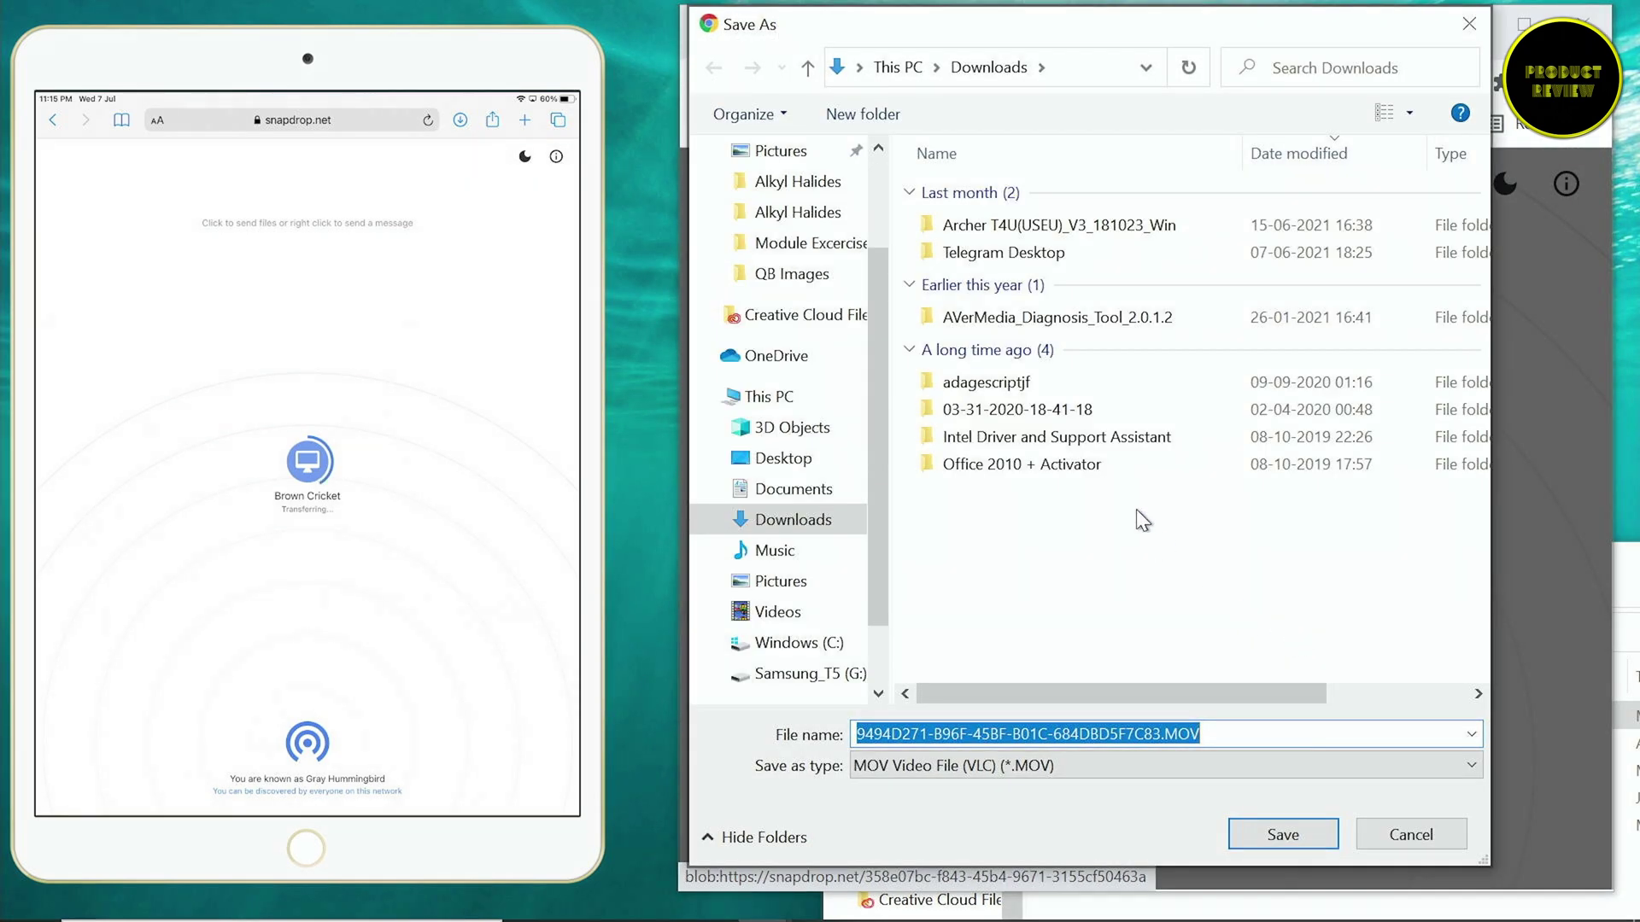
{"action": "left_click", "coordinate": [1294, 837]}
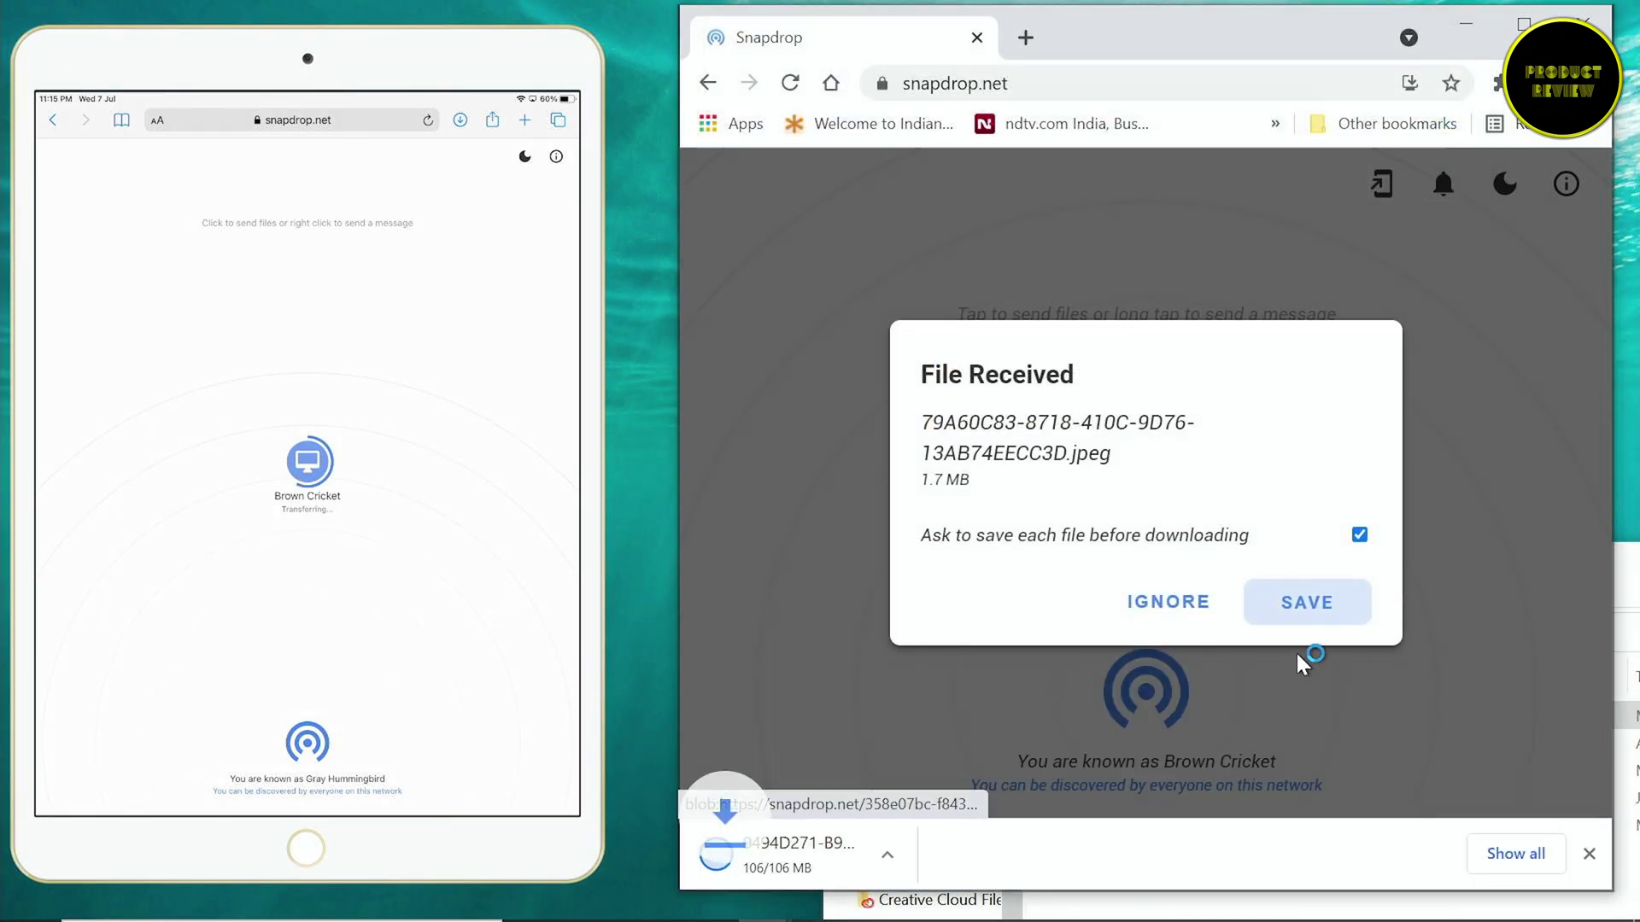
{"action": "left_click", "coordinate": [1307, 615]}
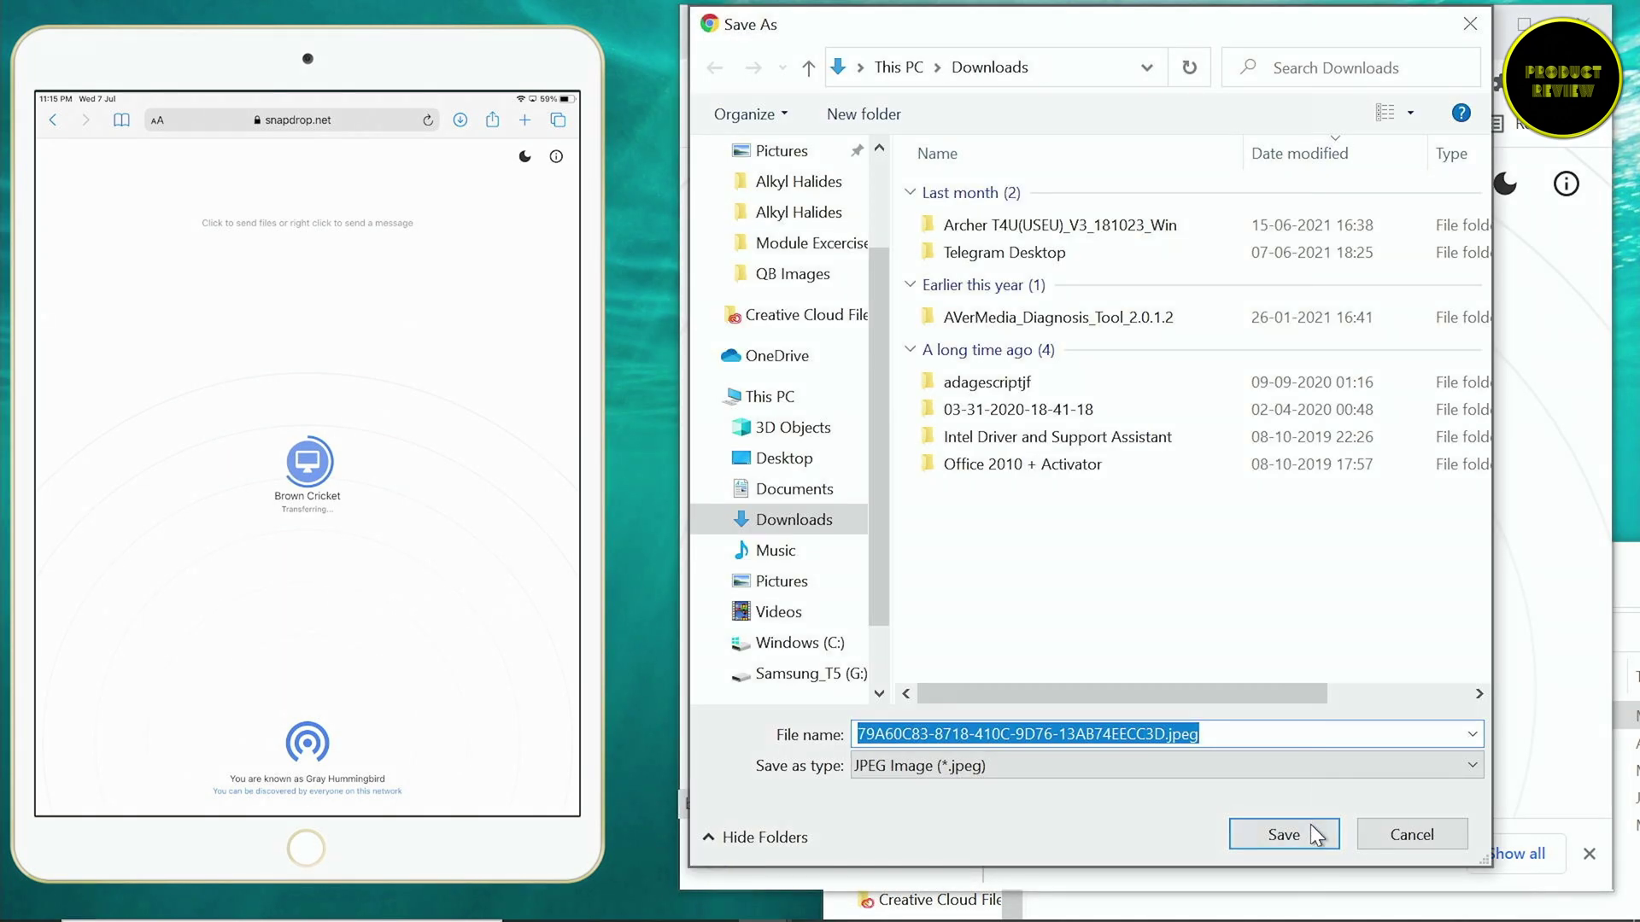
{"action": "left_click", "coordinate": [1309, 829]}
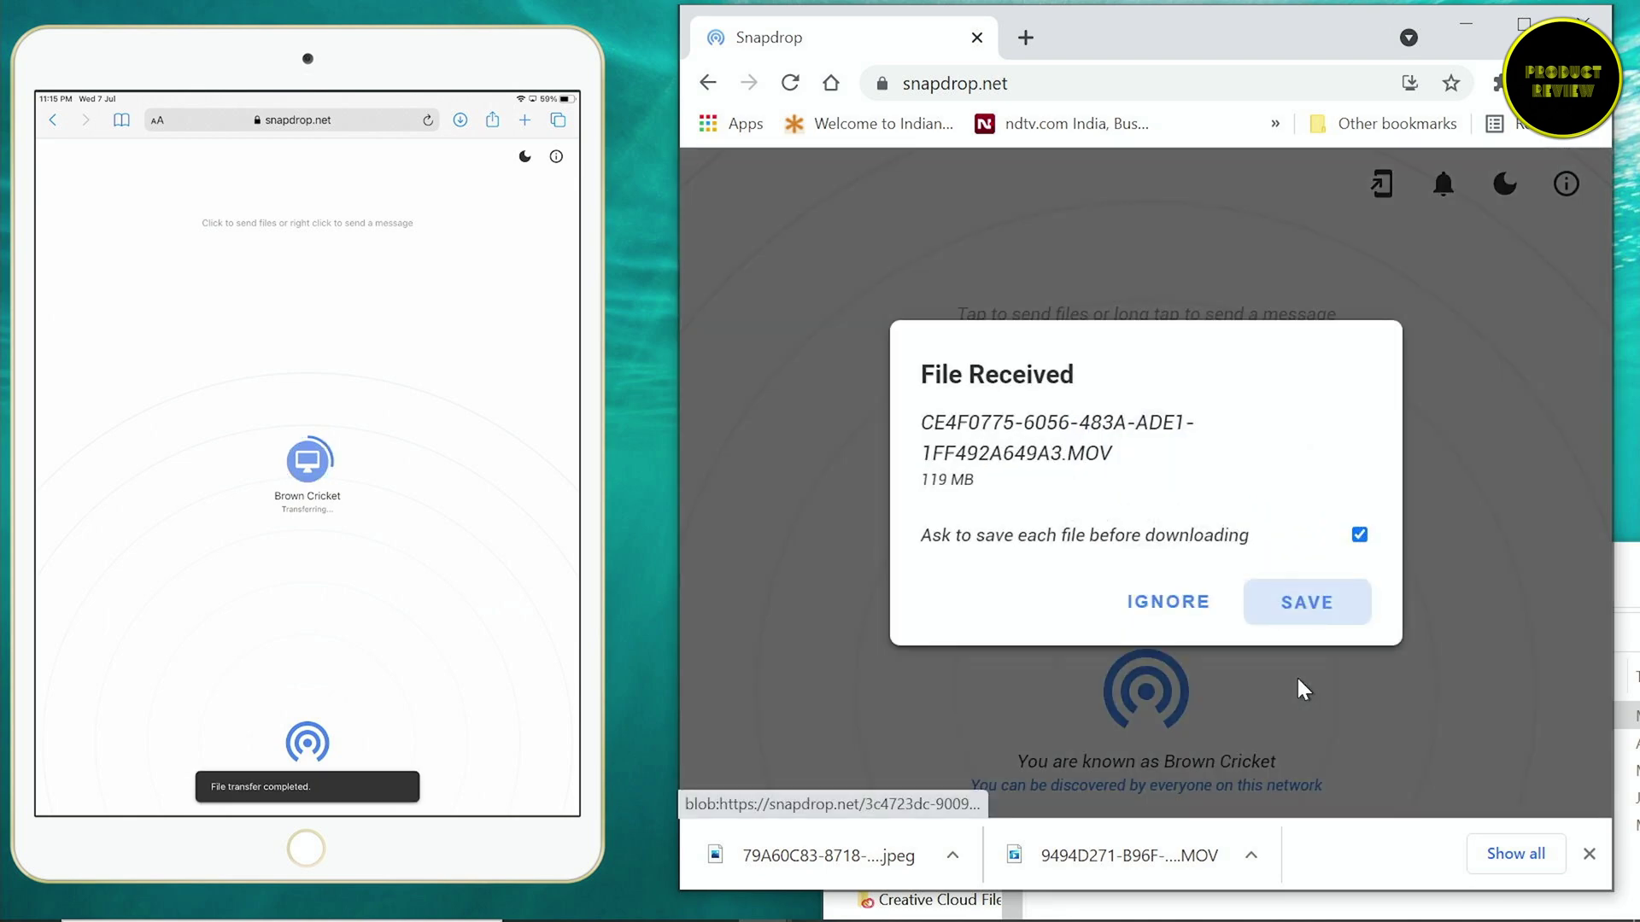
Save the remaining received files to Downloads: the CE4F0775 and 01EA977C MOV videos and the 95FDA9B5 JPEG image
{"action": "left_click", "coordinate": [1307, 608]}
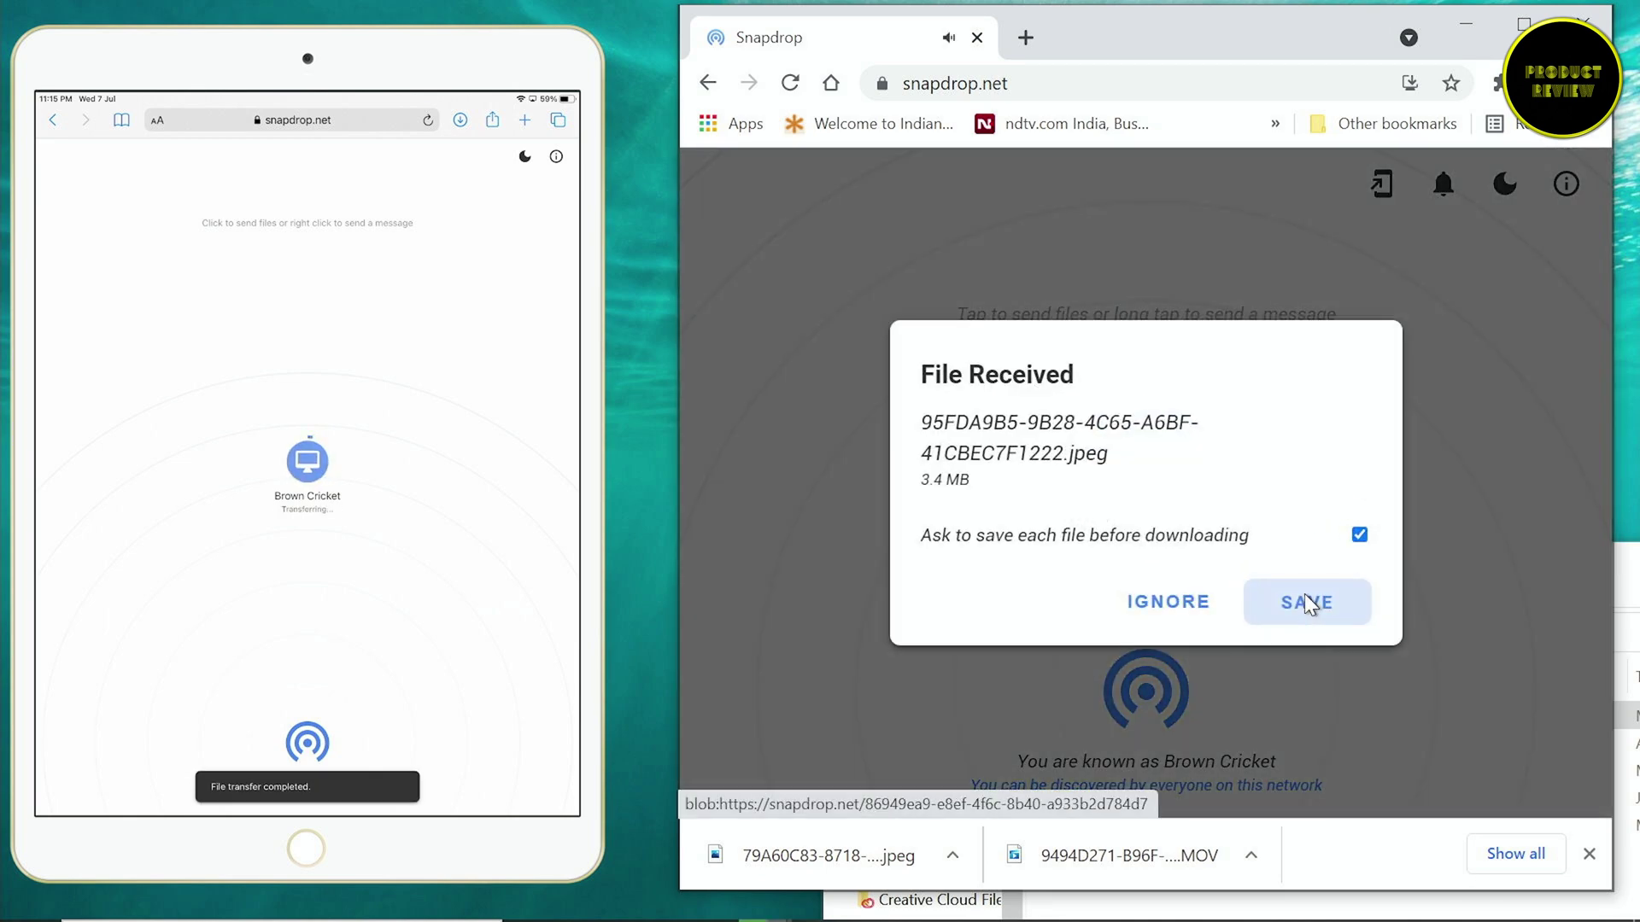
{"action": "left_click", "coordinate": [1304, 601]}
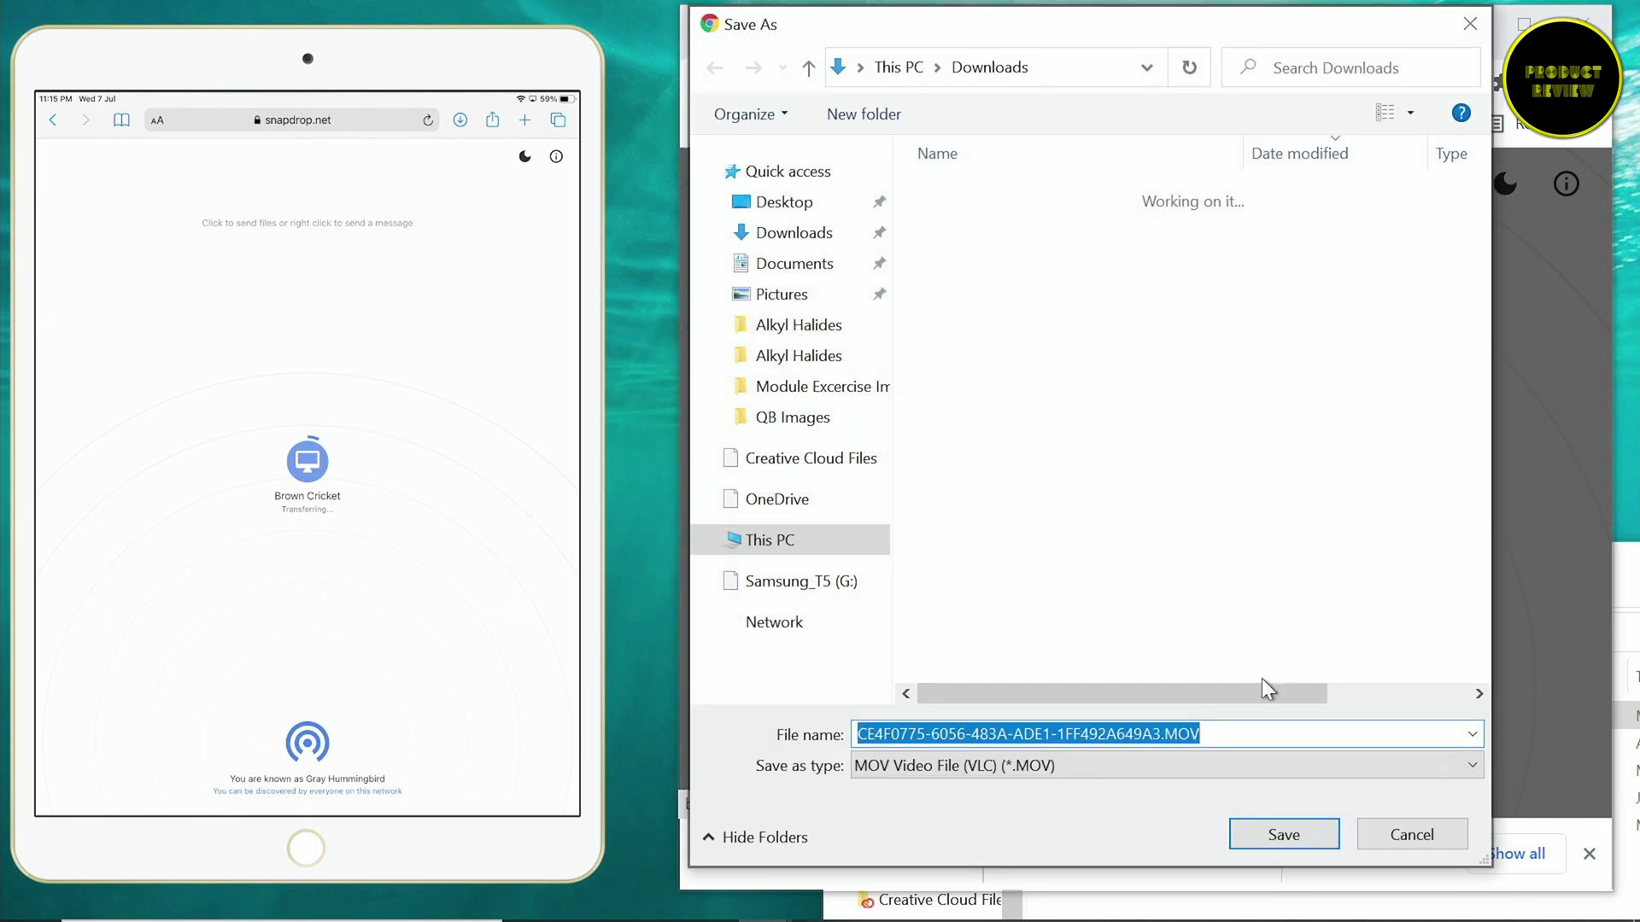
{"action": "left_click", "coordinate": [1284, 837]}
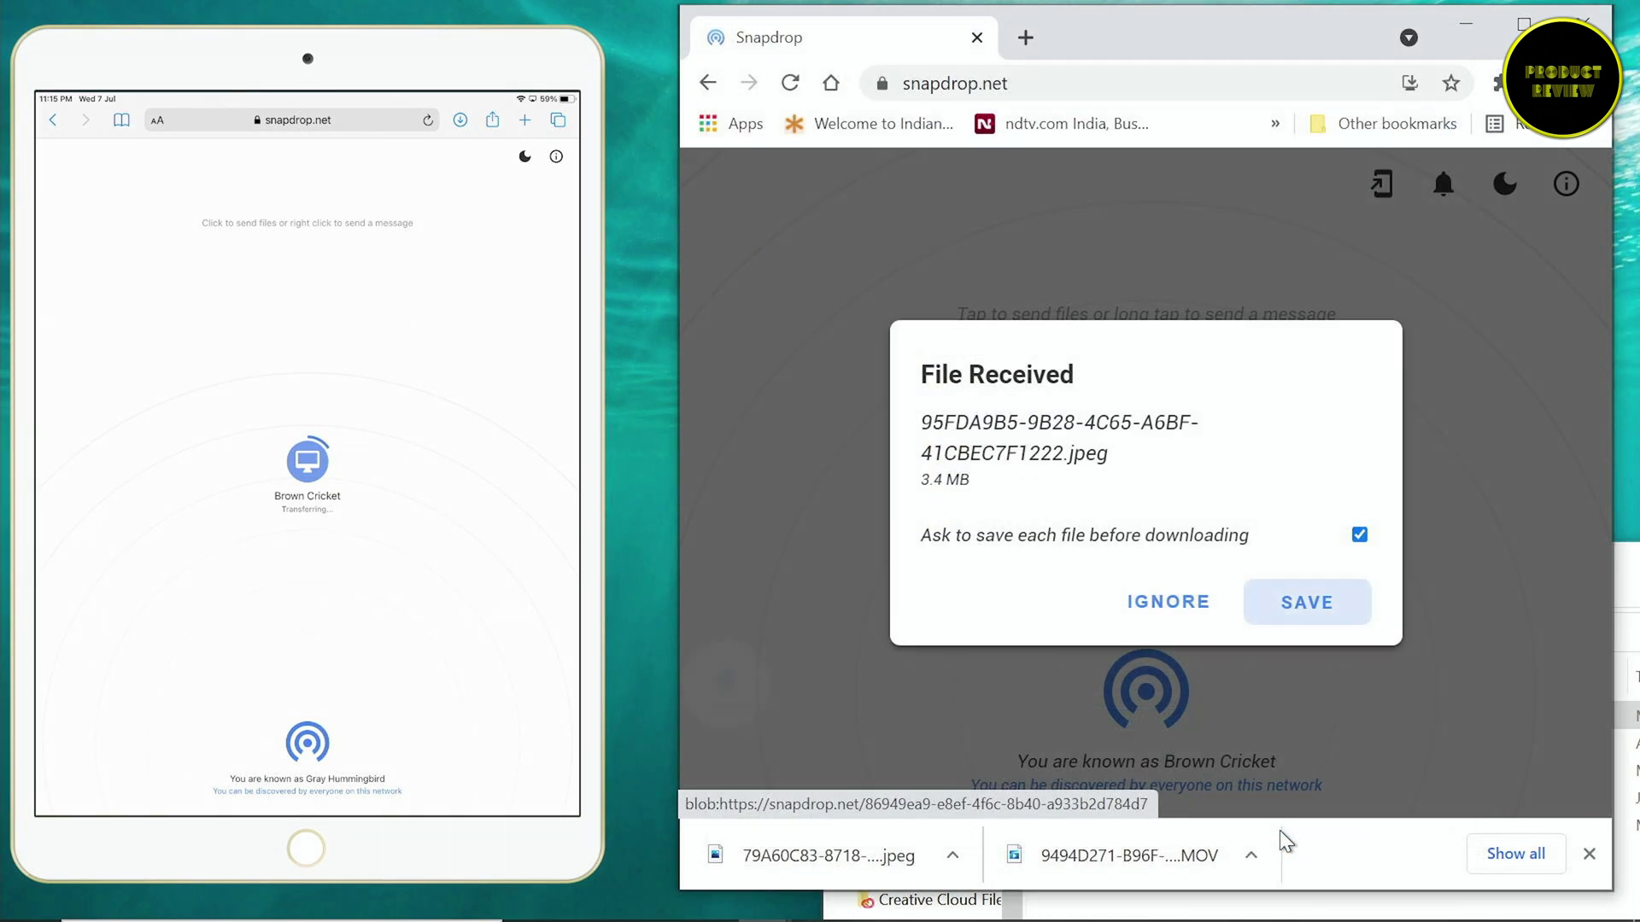
{"action": "left_click", "coordinate": [1304, 604]}
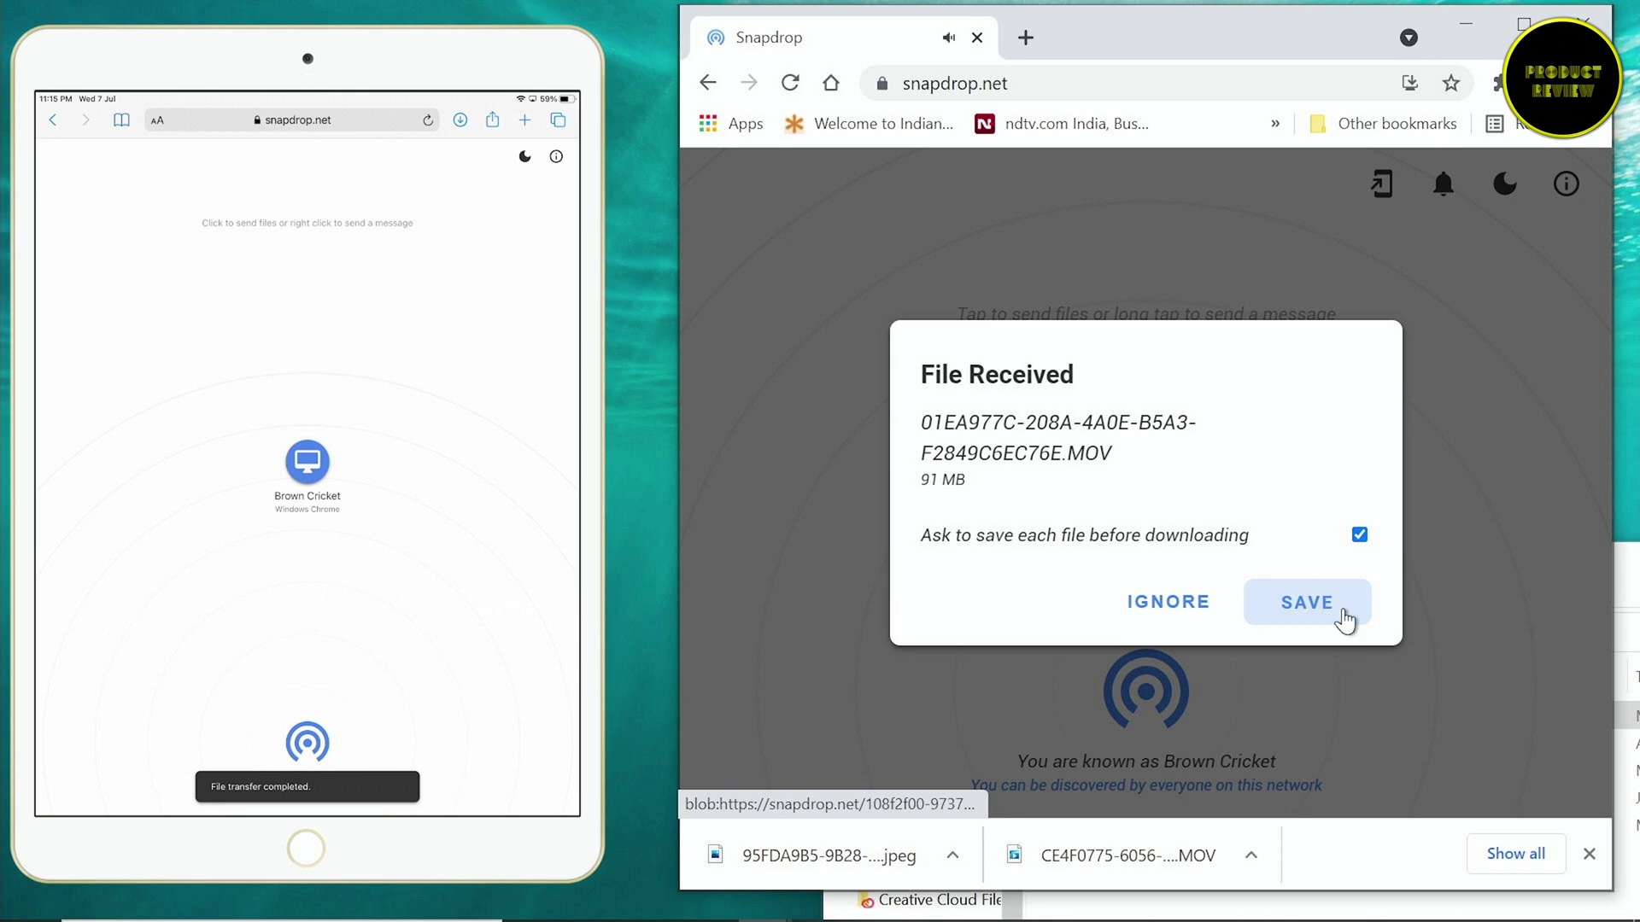
{"action": "left_click", "coordinate": [1342, 617]}
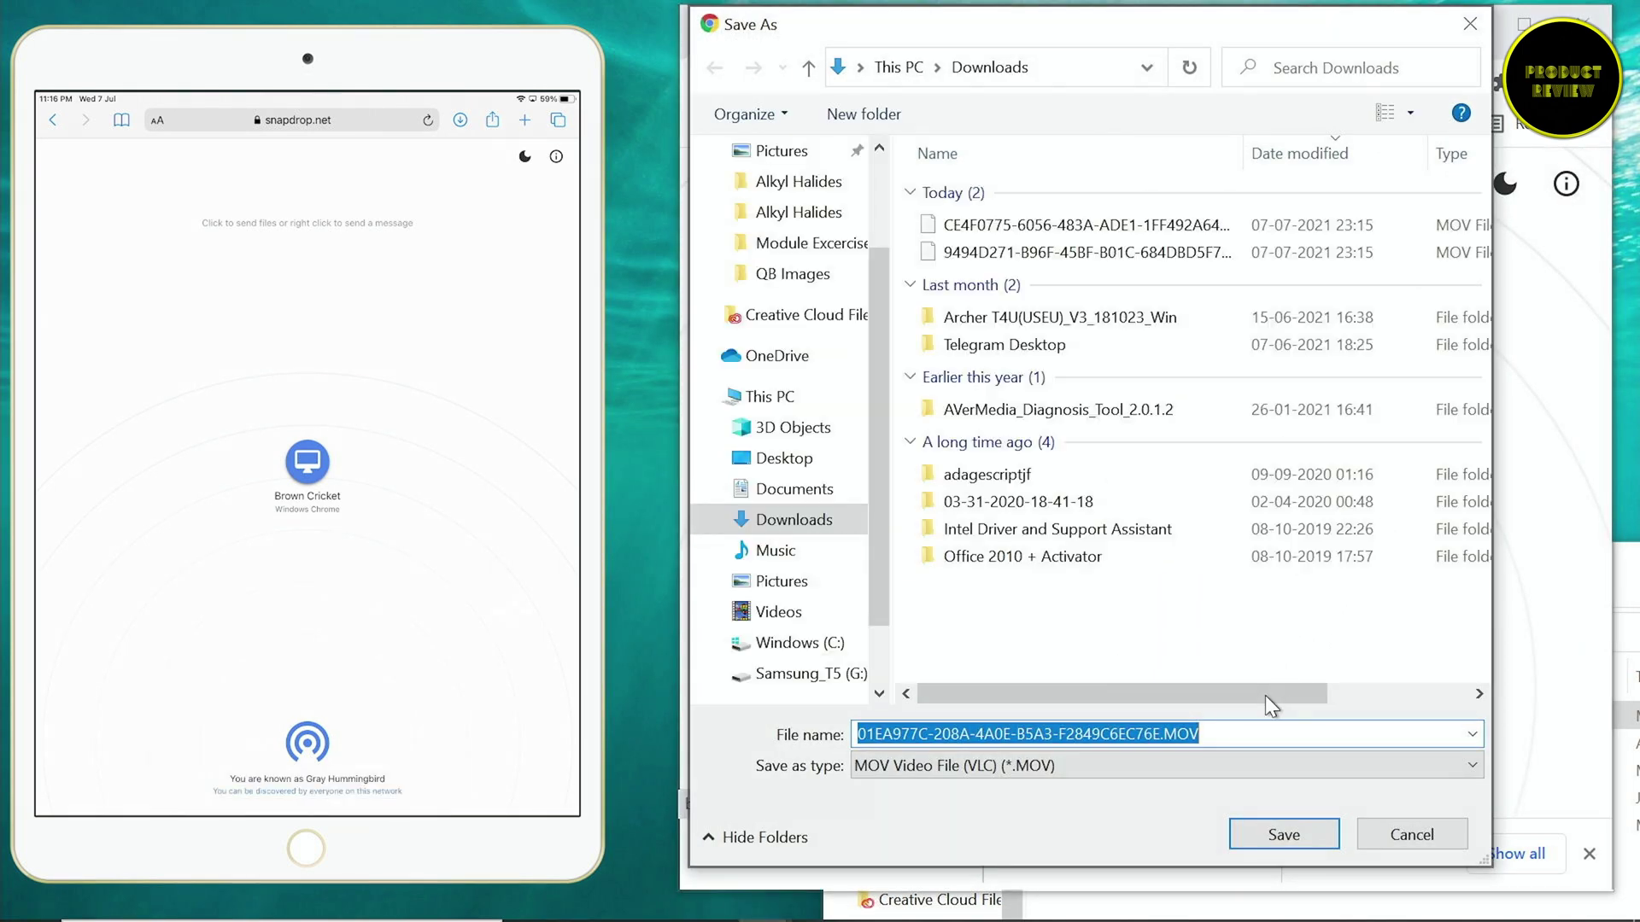
{"action": "left_click", "coordinate": [1305, 825]}
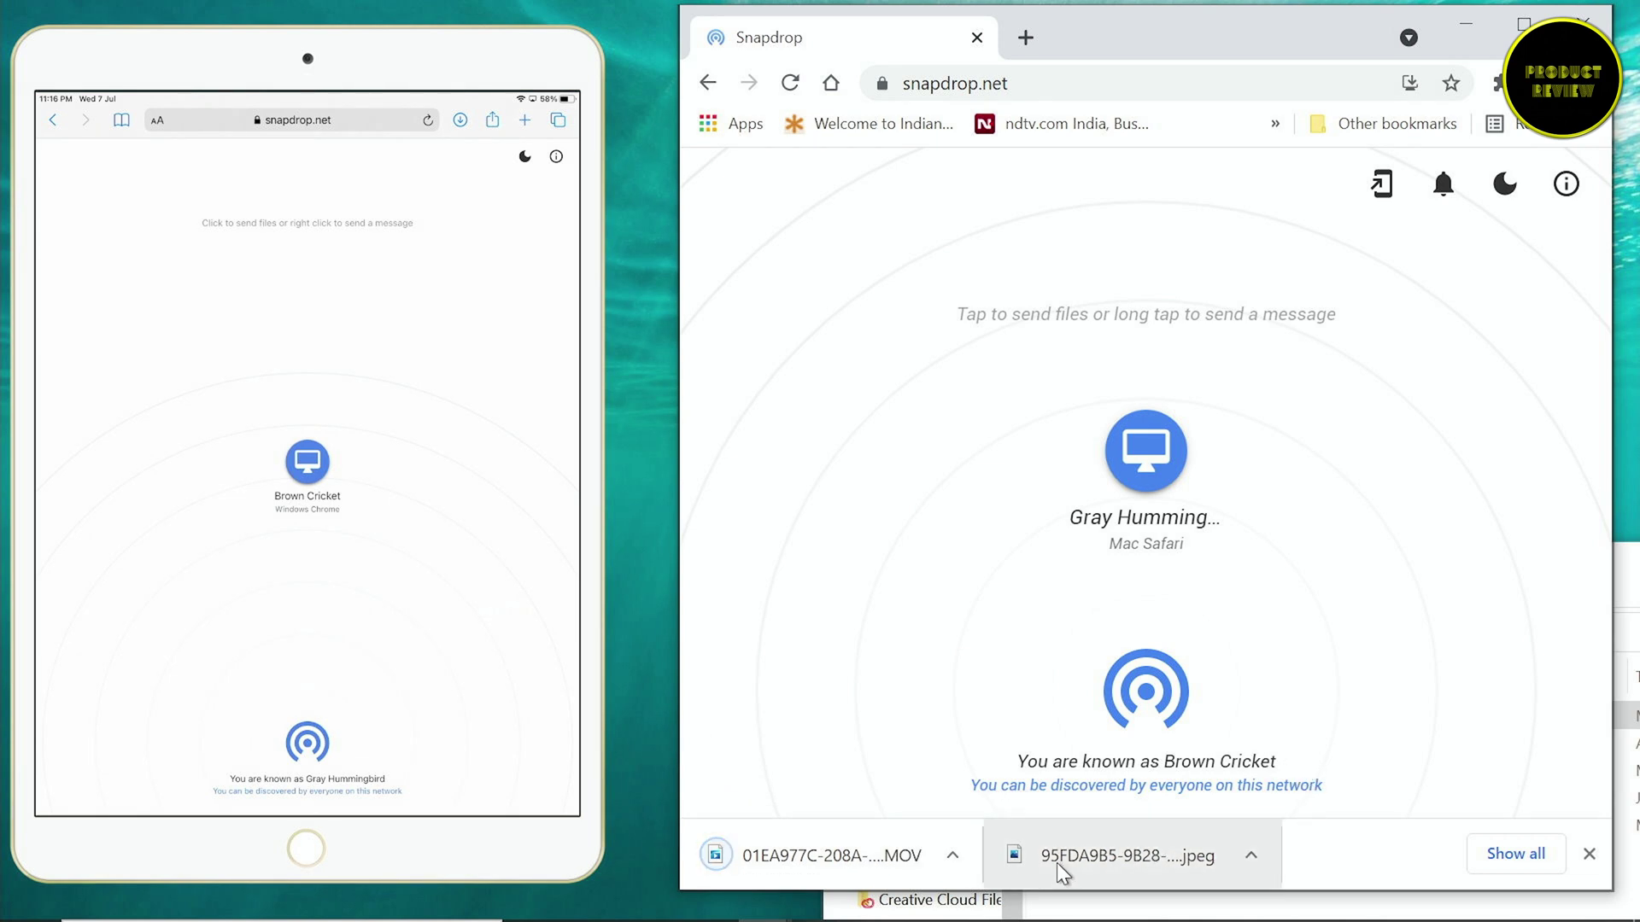
Switch to File Explorer, move its window up and open the Downloads folder
{"action": "left_click", "coordinate": [1058, 858]}
{"action": "left_click_drag", "start_coordinate": [1162, 574], "coordinate": [1119, 294]}
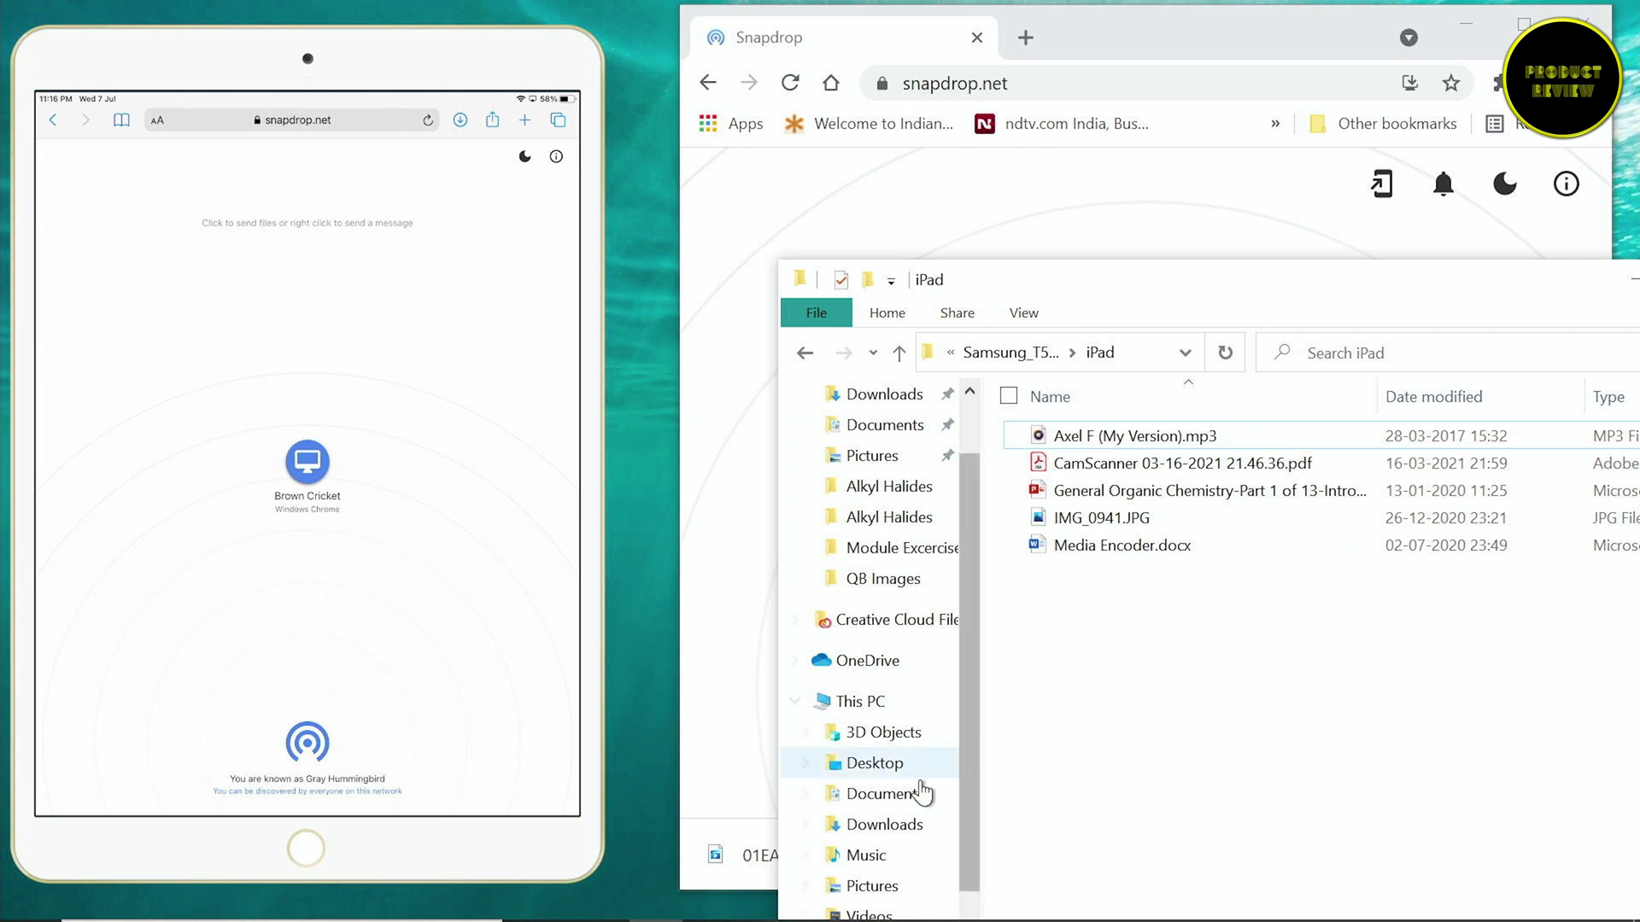
{"action": "left_click", "coordinate": [888, 826]}
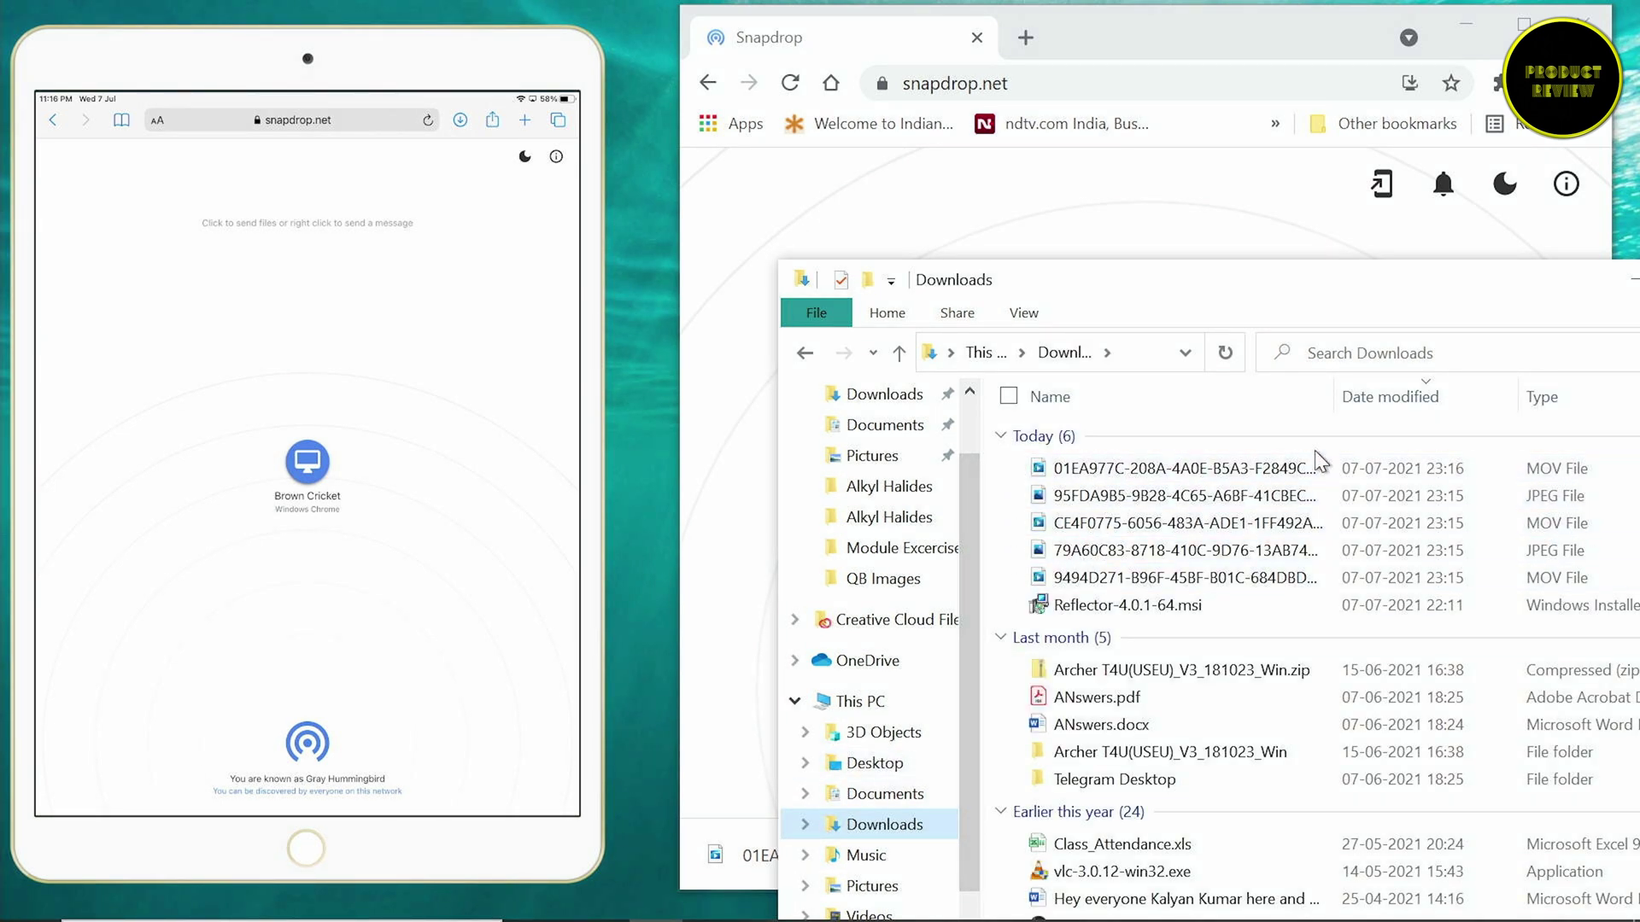
Play the received 9494D271 MOV video from Downloads in VLC media player
{"action": "left_click", "coordinate": [1162, 577]}
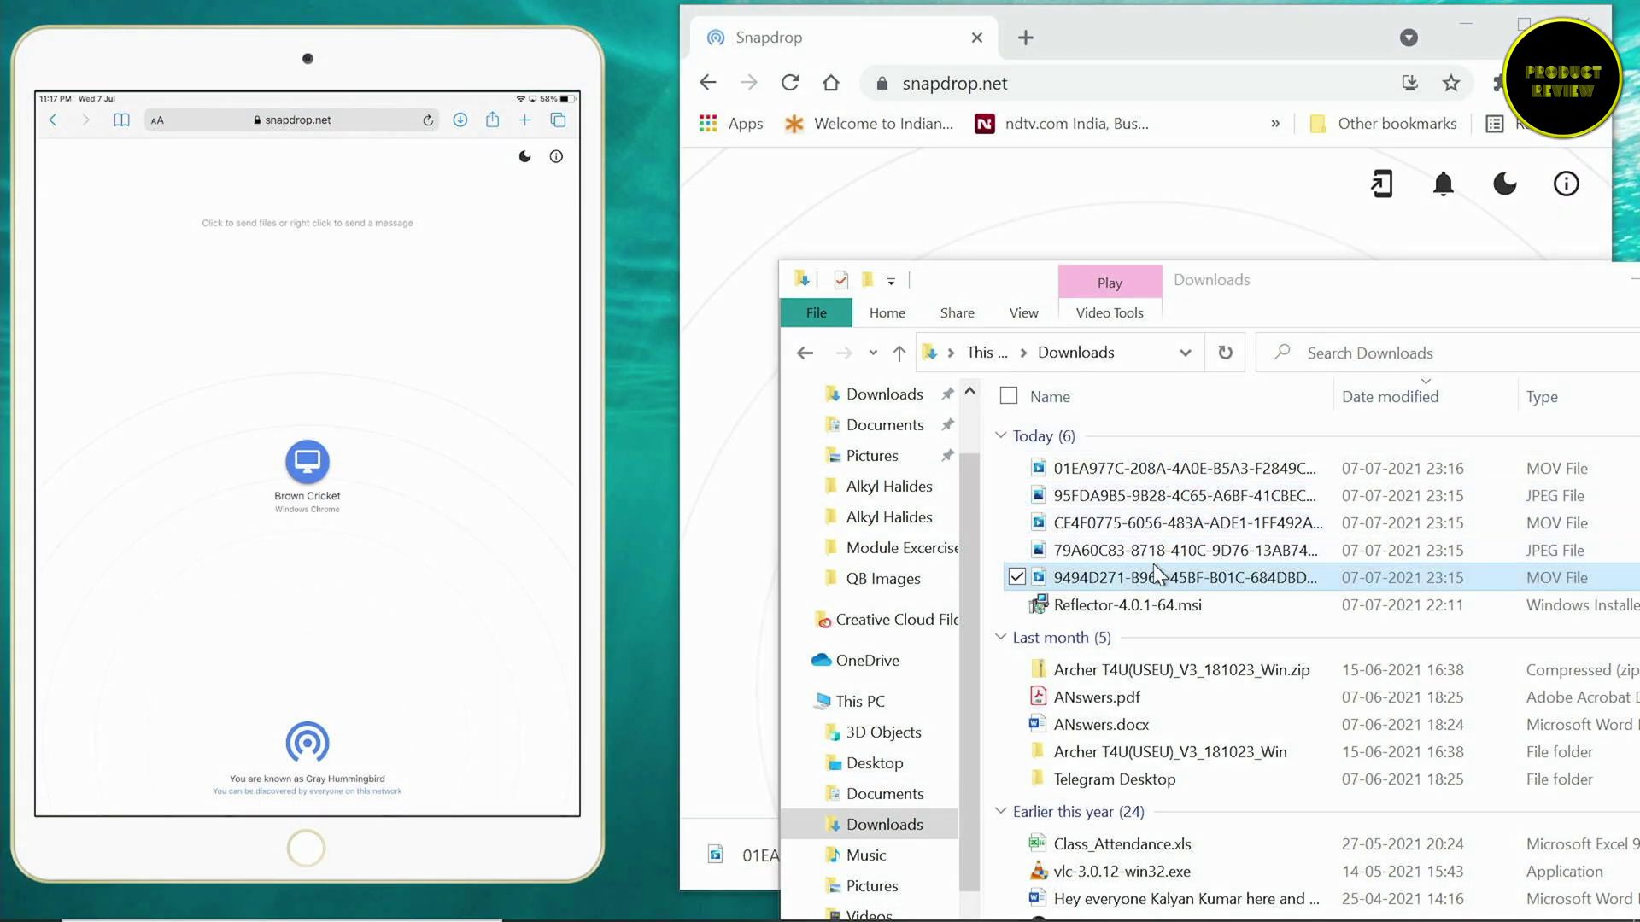
{"action": "right_click", "coordinate": [1143, 588]}
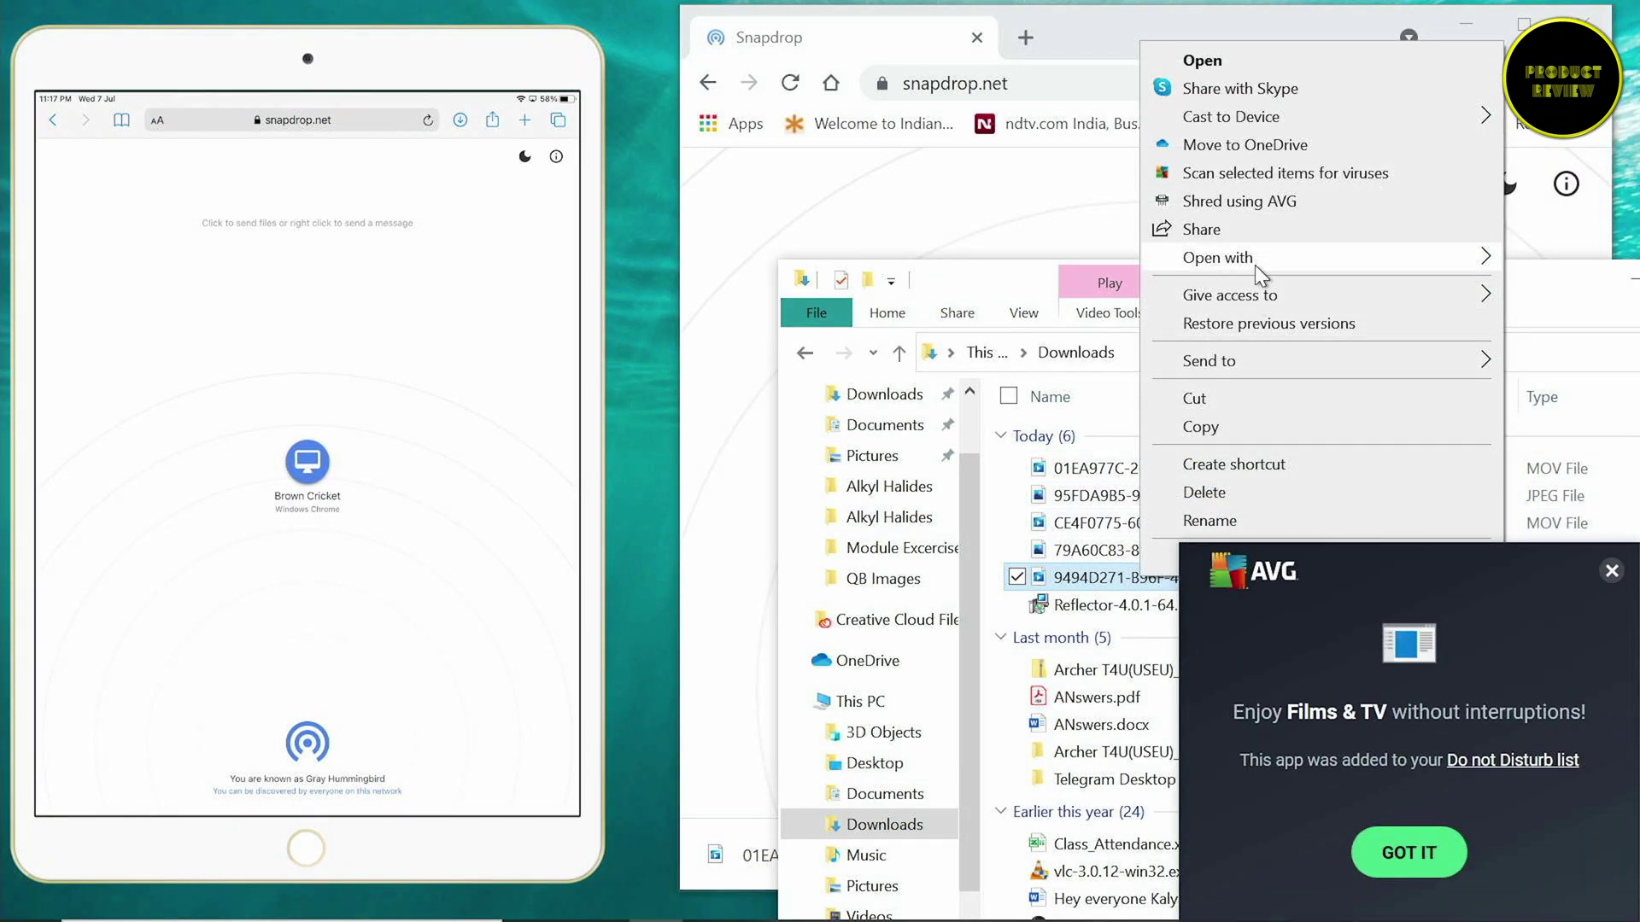
{"action": "mouse_move", "coordinate": [1262, 259]}
{"action": "left_click", "coordinate": [1050, 321]}
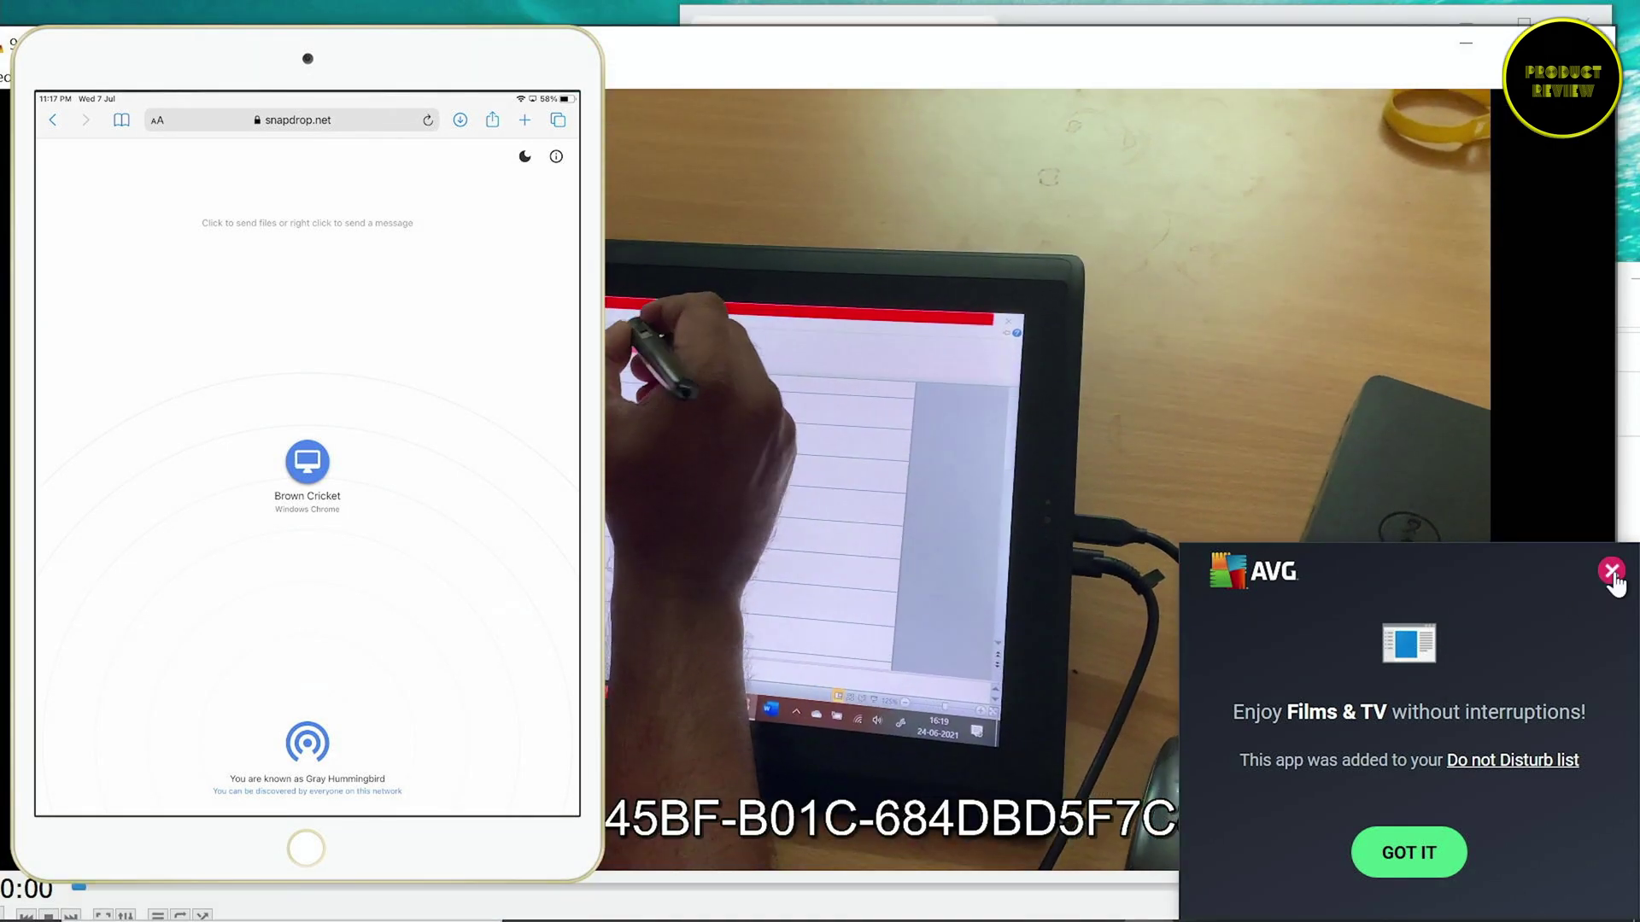
Dismiss the AVG notification and close the VLC video playback window
{"action": "left_click", "coordinate": [1612, 570]}
{"action": "left_click_drag", "start_coordinate": [894, 36], "coordinate": [732, 73]}
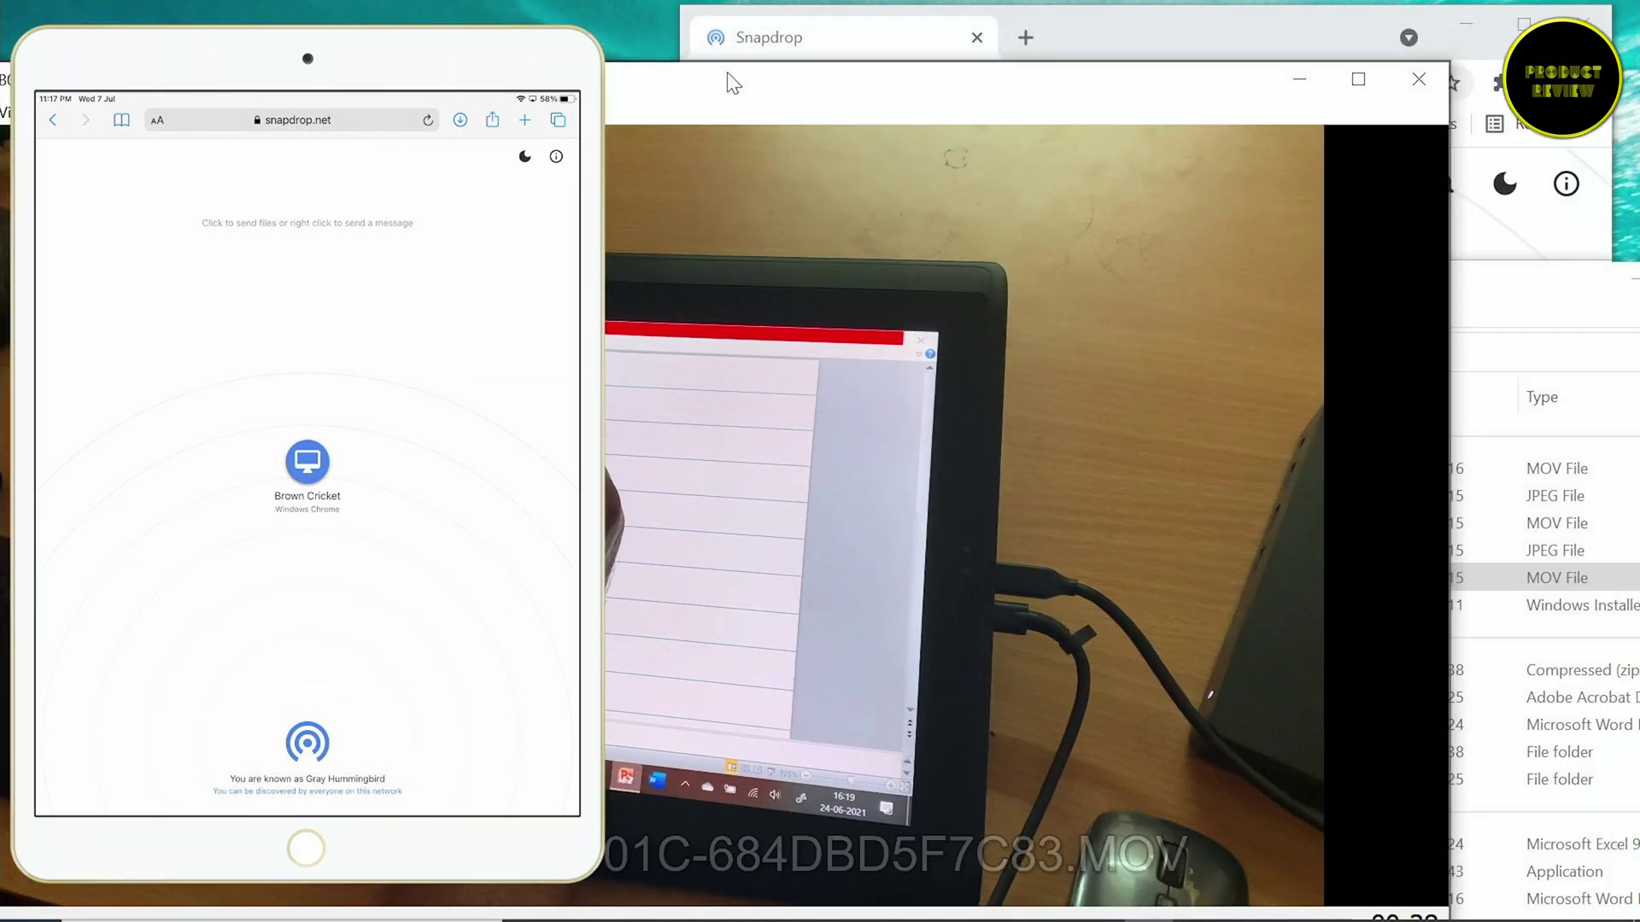
{"action": "left_click", "coordinate": [1405, 84]}
Minimize the File Explorer and Chrome windows to clear the desktop
{"action": "left_click_drag", "start_coordinate": [1401, 274], "coordinate": [1177, 91]}
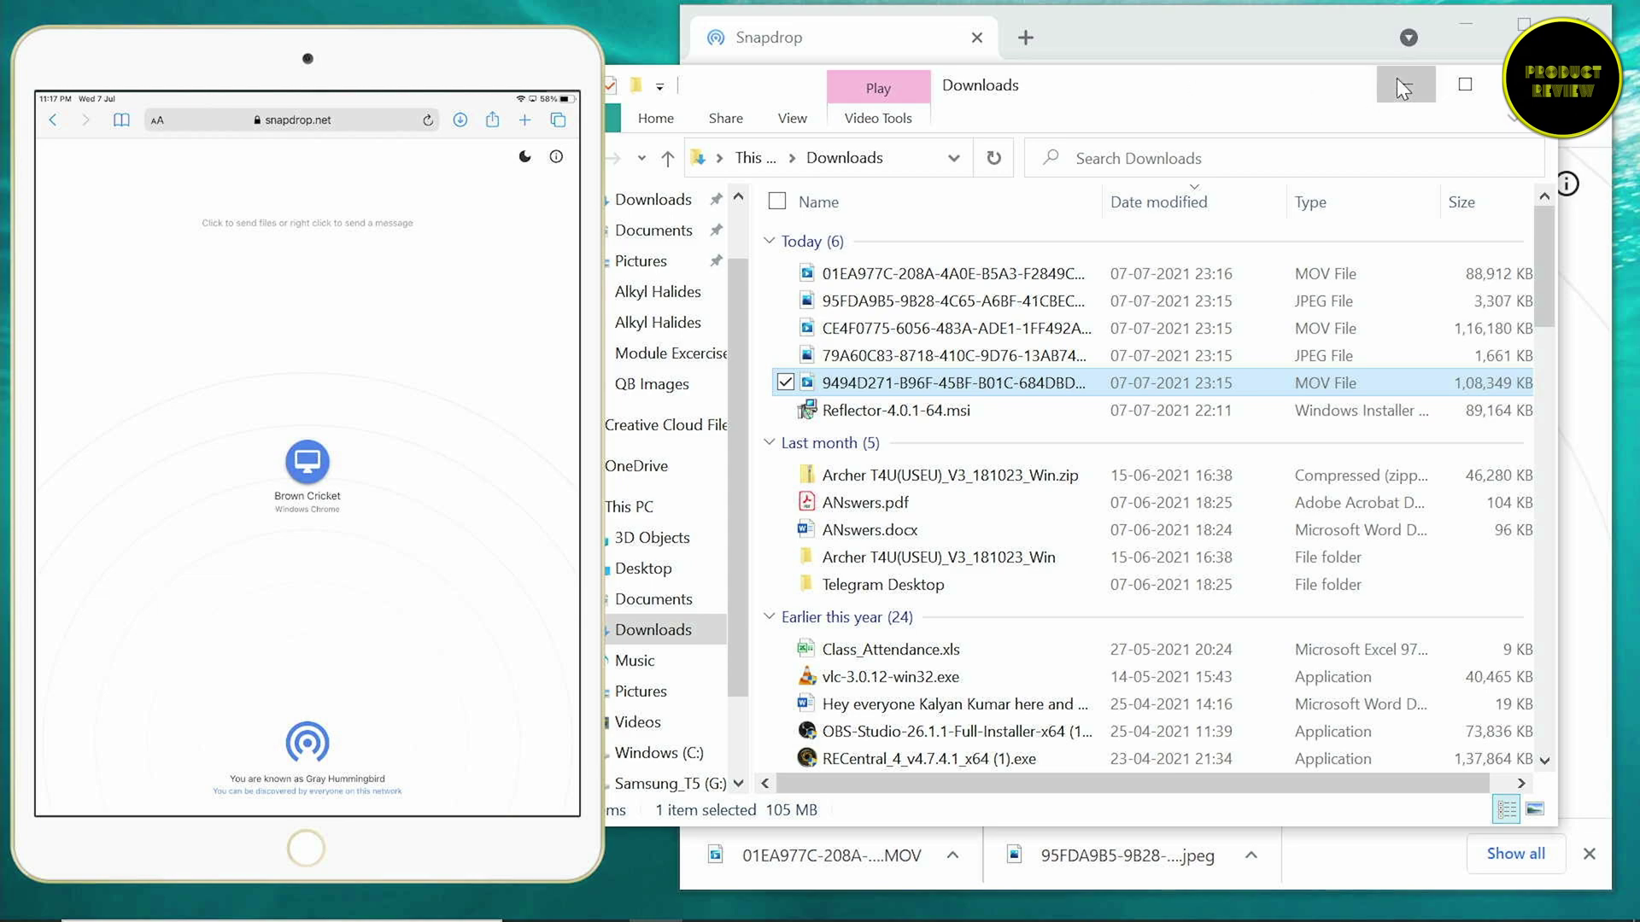
{"action": "left_click", "coordinate": [1401, 80]}
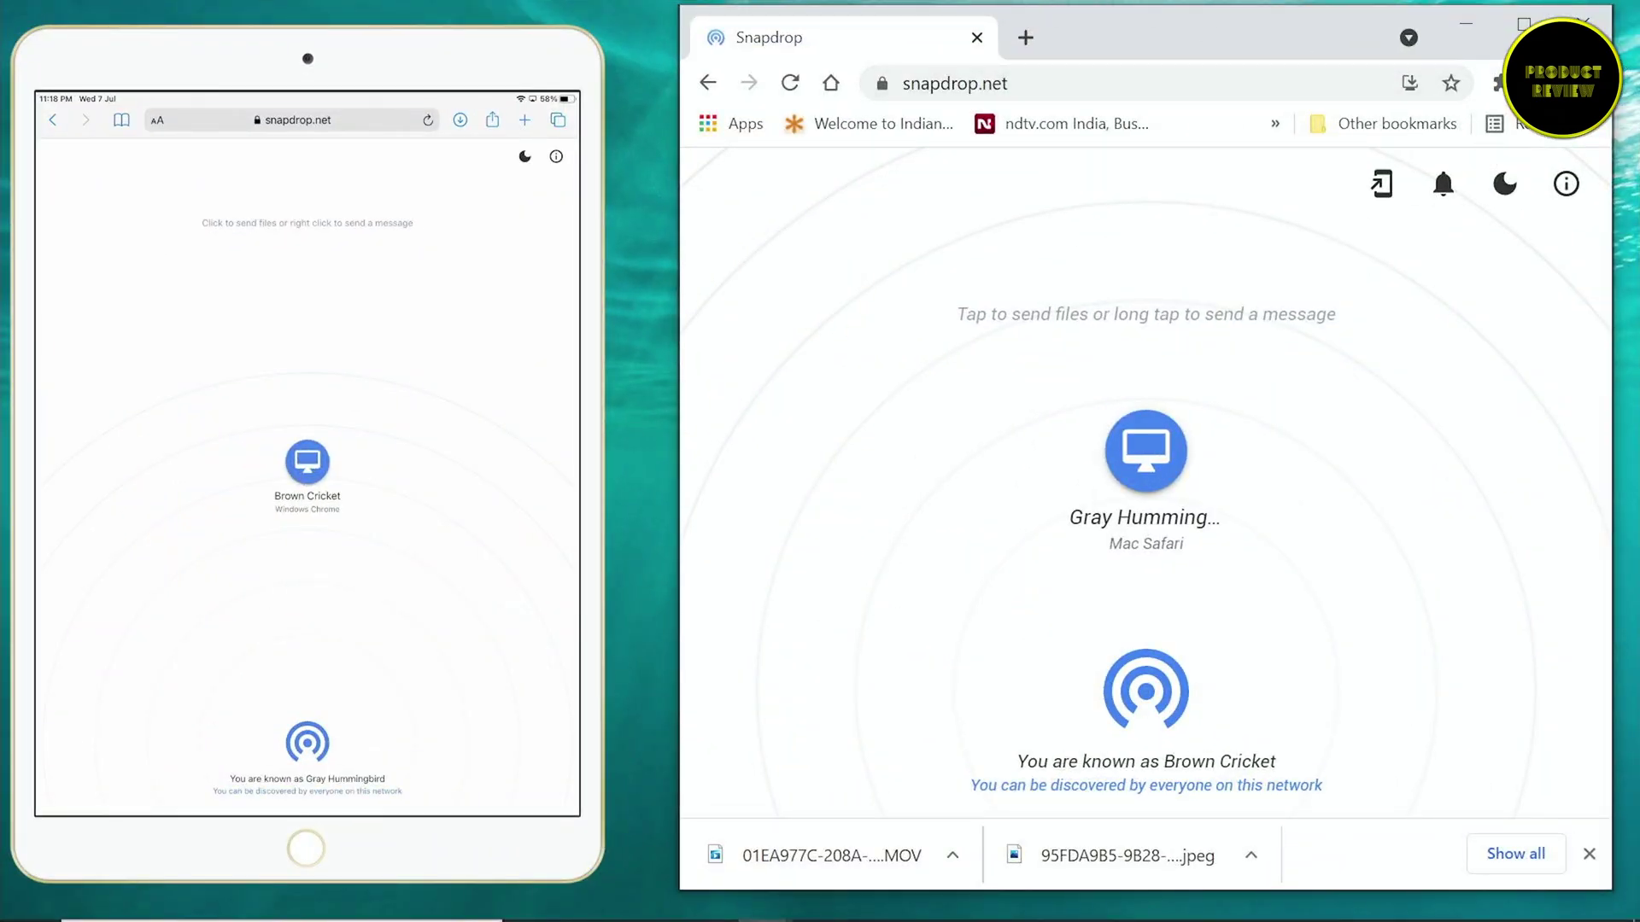
{"action": "left_click", "coordinate": [1466, 26]}
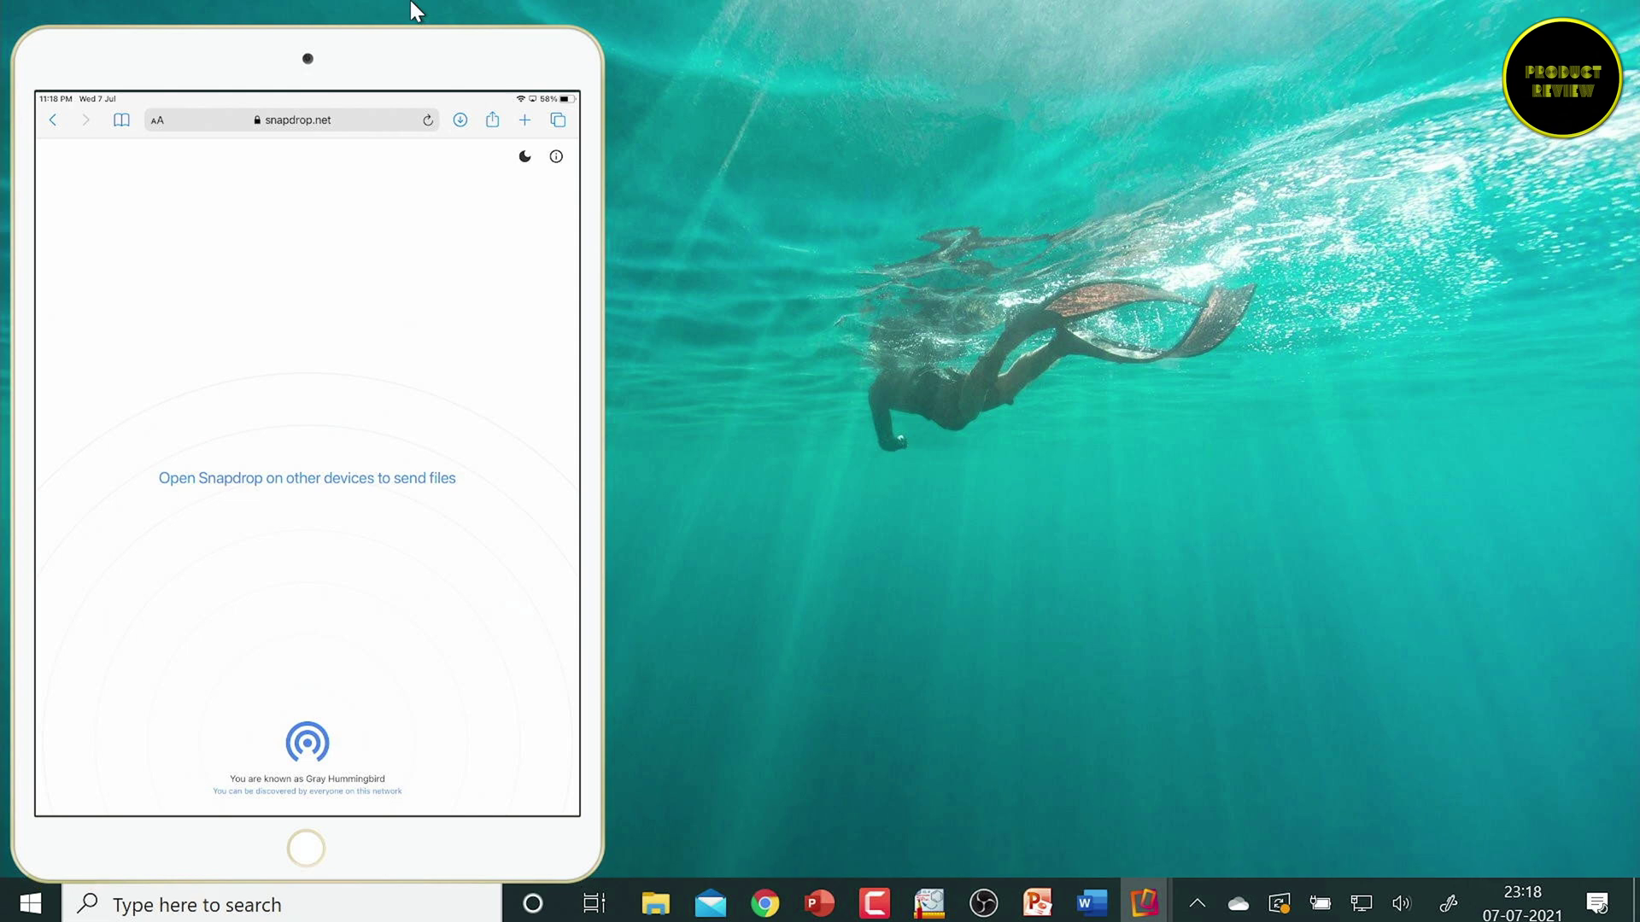
Open the Windows Network status settings and move the mirrored iPad window aside so the settings stay readable
{"action": "mouse_move", "coordinate": [418, 48]}
{"action": "left_click_drag", "start_coordinate": [418, 49], "coordinate": [1226, 33]}
{"action": "mouse_move", "coordinate": [537, 912]}
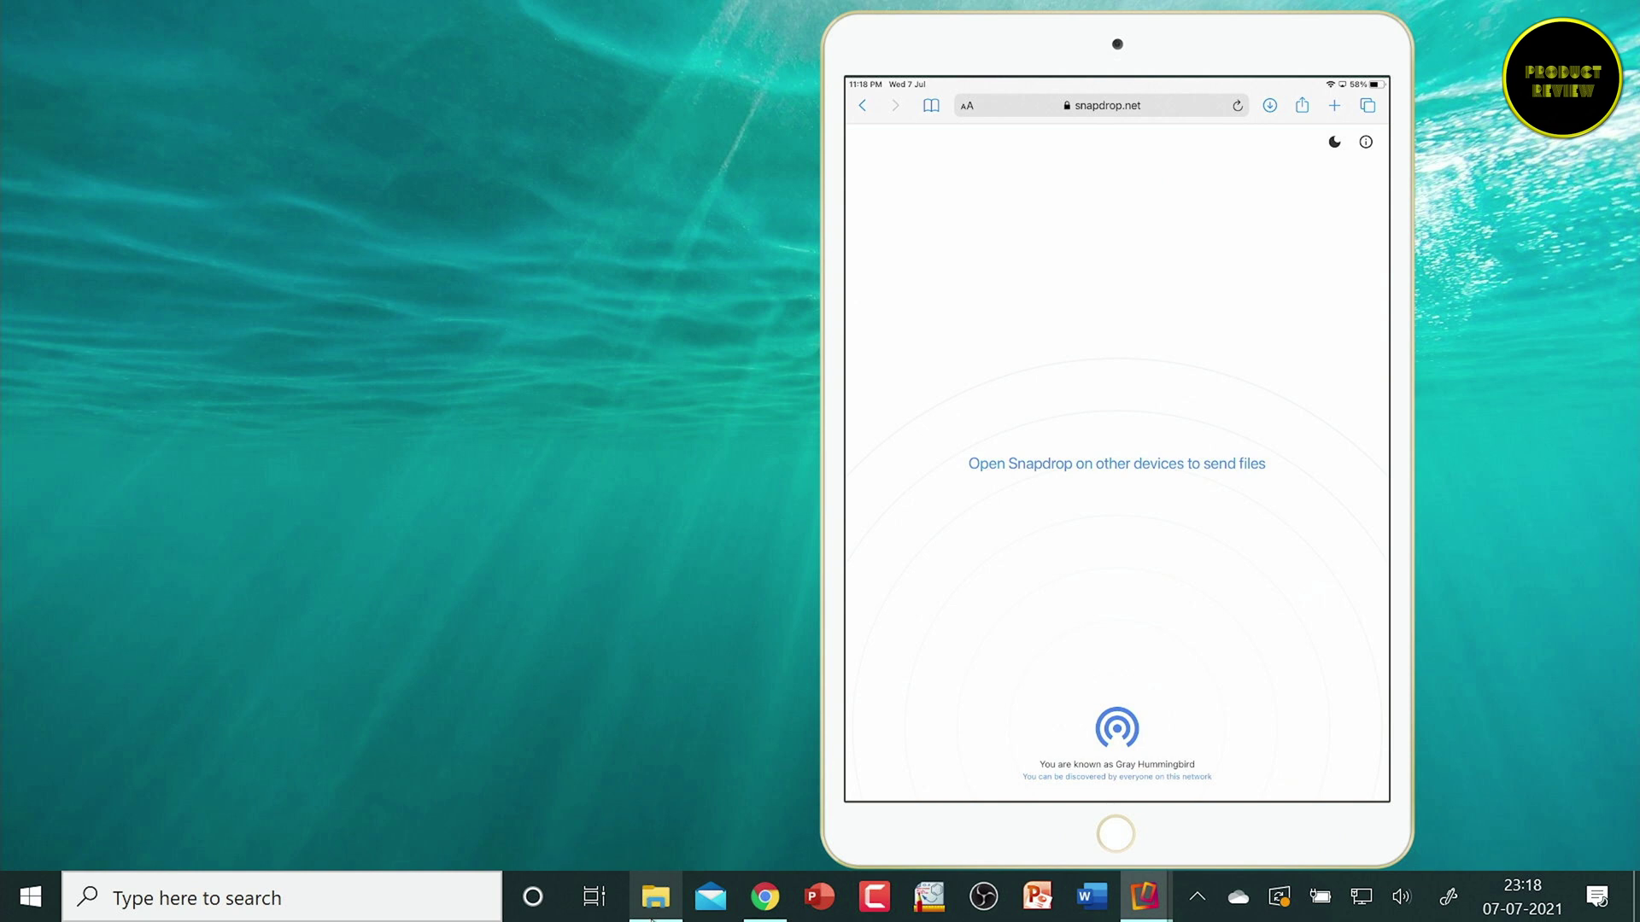
{"action": "mouse_move", "coordinate": [654, 920]}
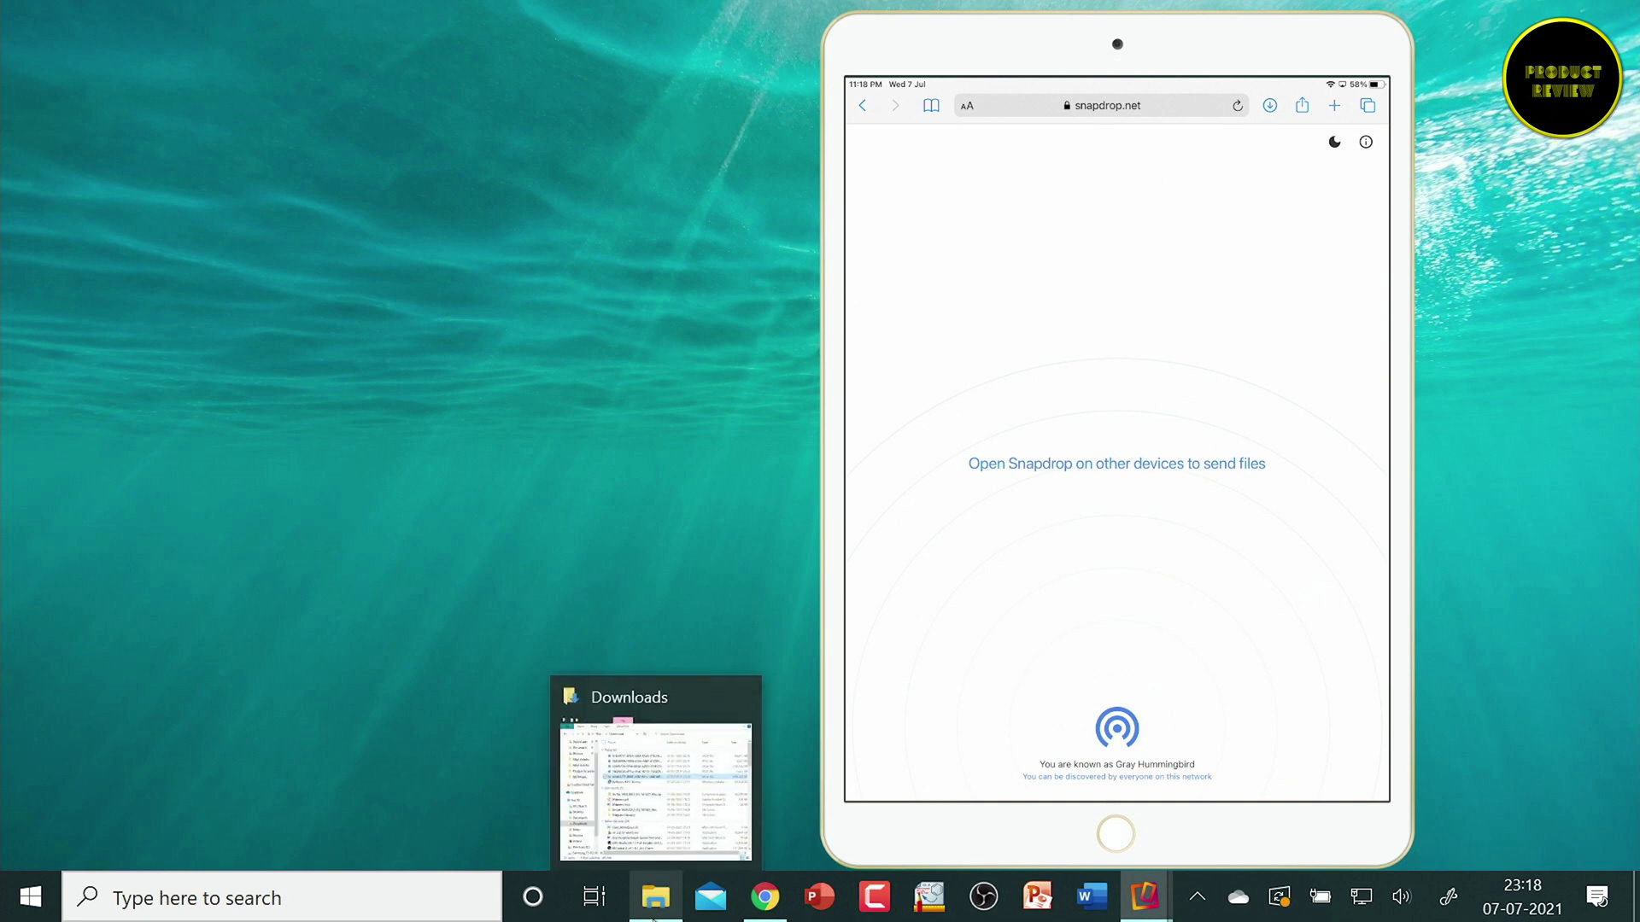
{"action": "left_click", "coordinate": [457, 889]}
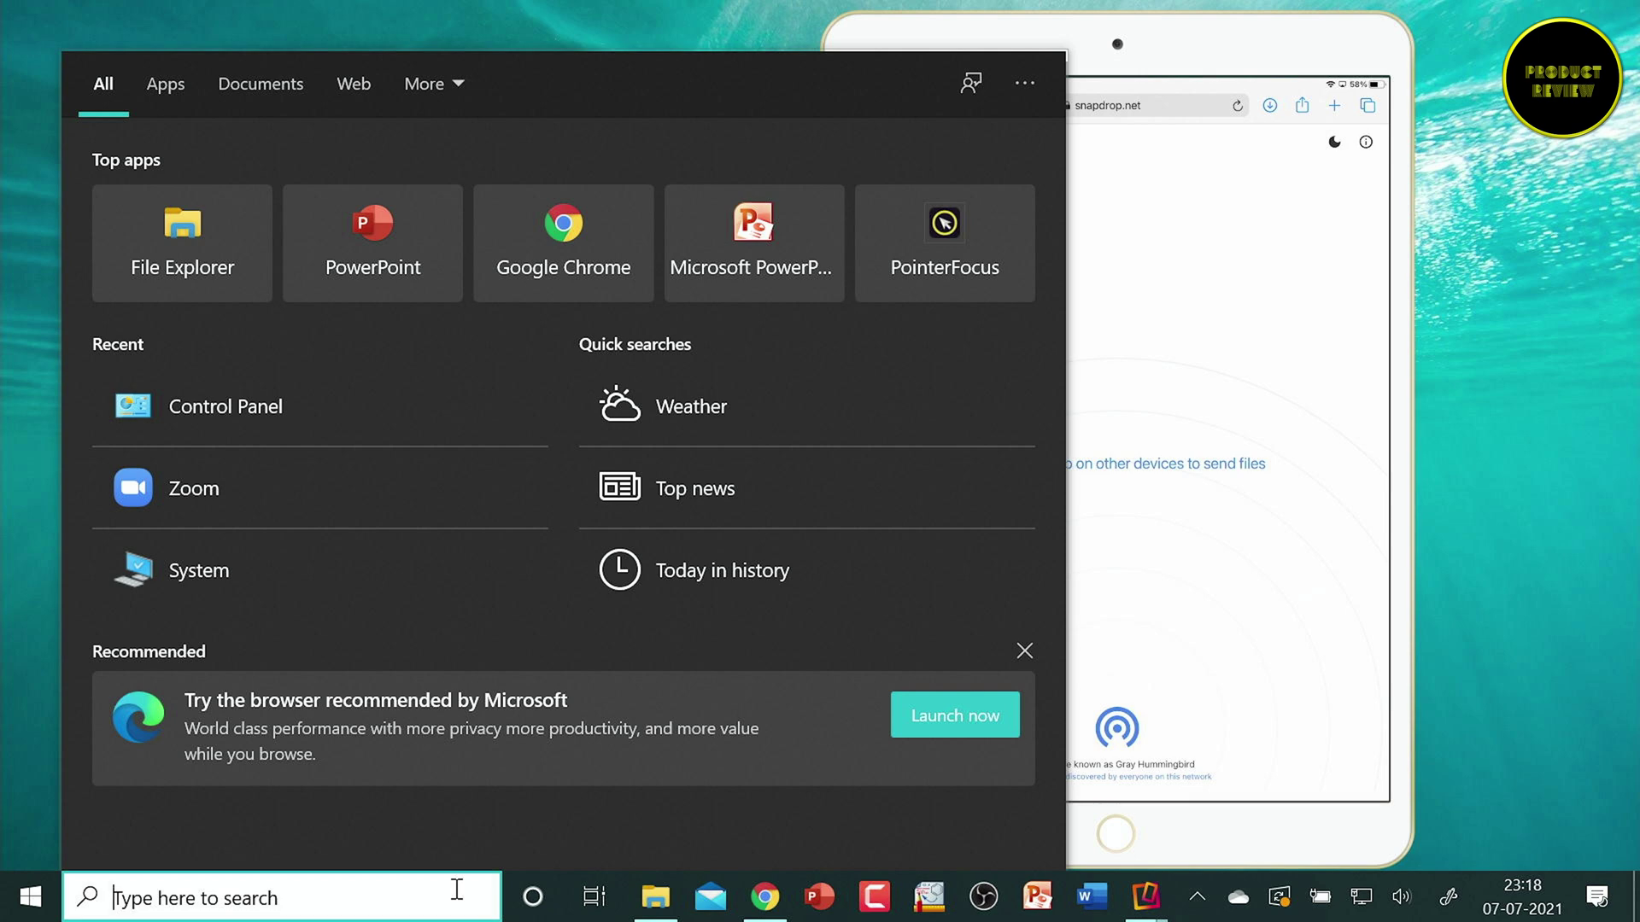
{"action": "type", "text": "netwo"}
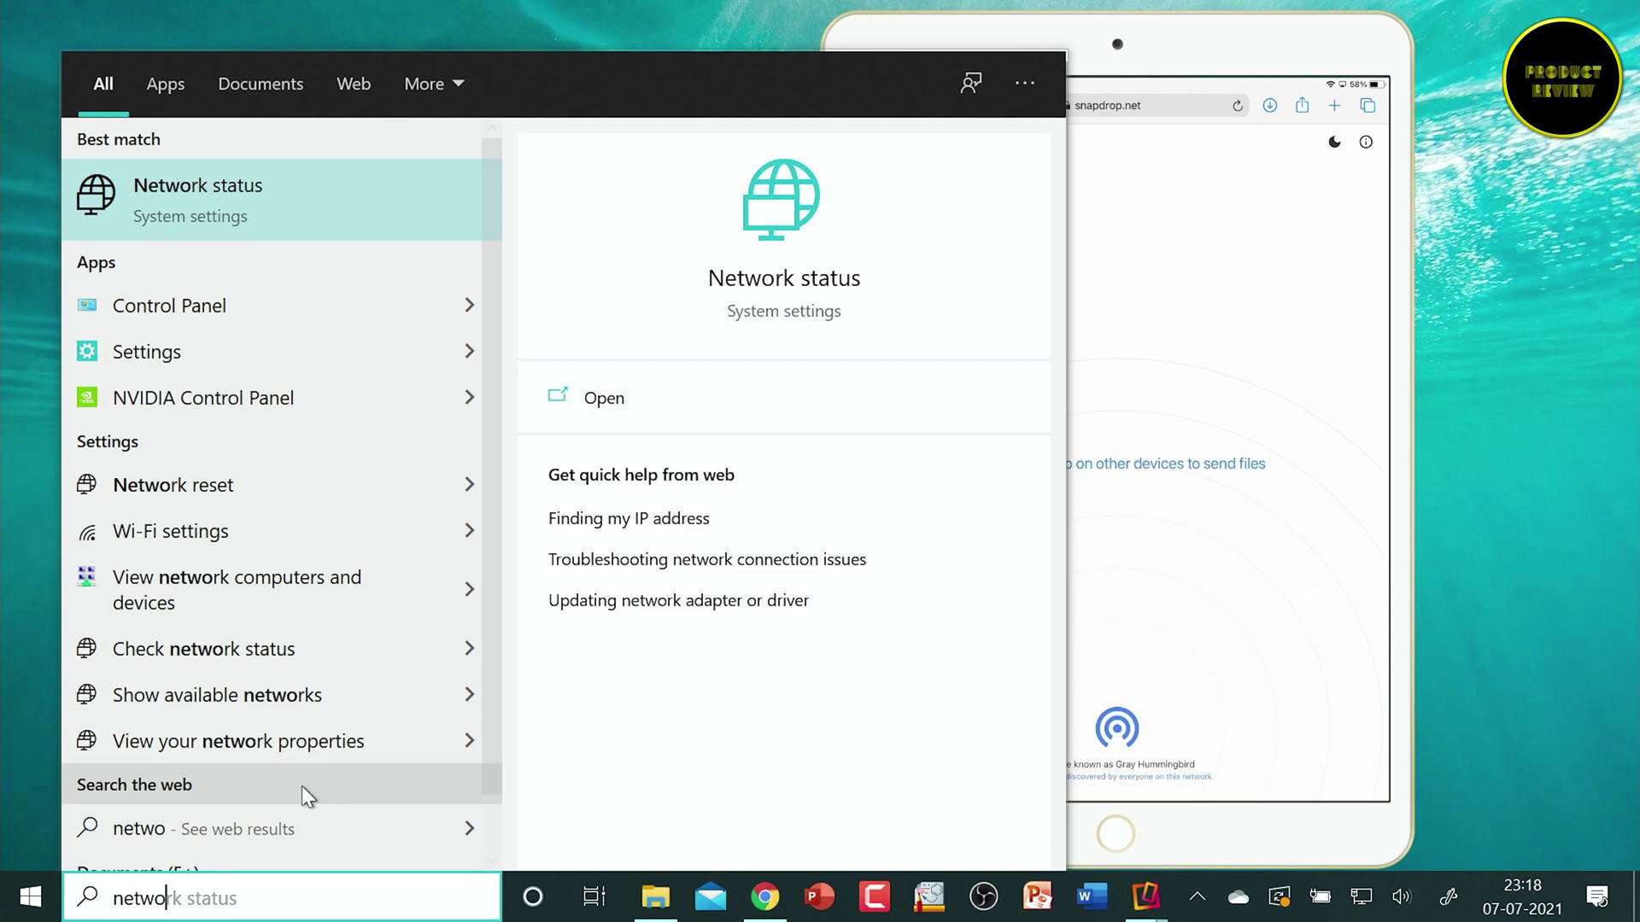
{"action": "left_click", "coordinate": [157, 173]}
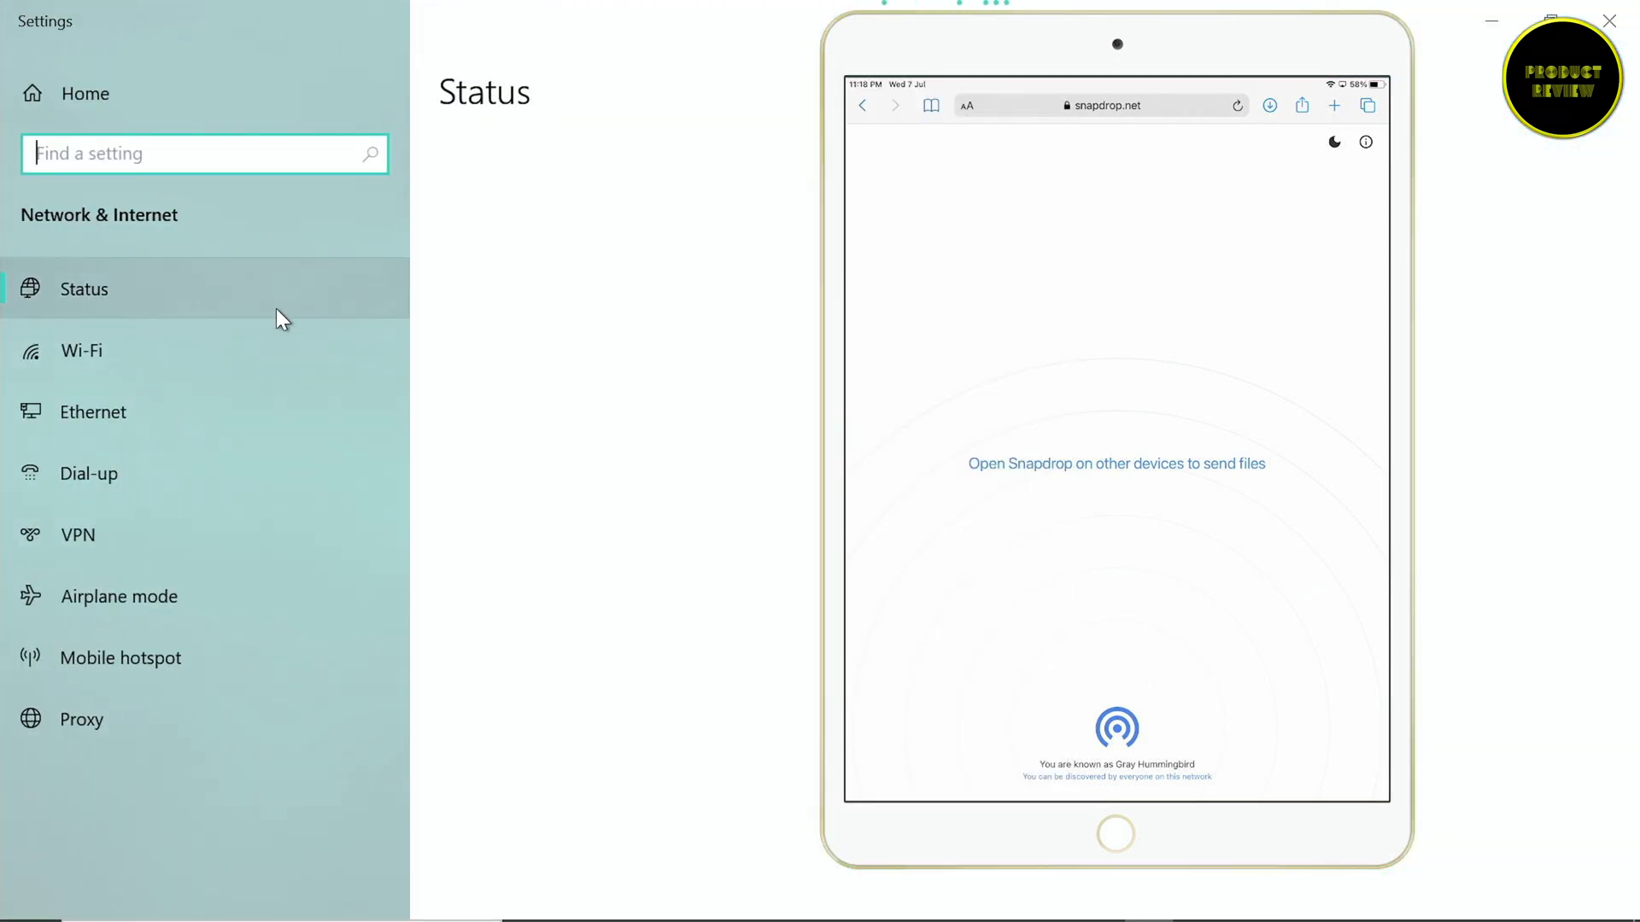
{"action": "left_click_drag", "start_coordinate": [1110, 33], "coordinate": [1361, 31]}
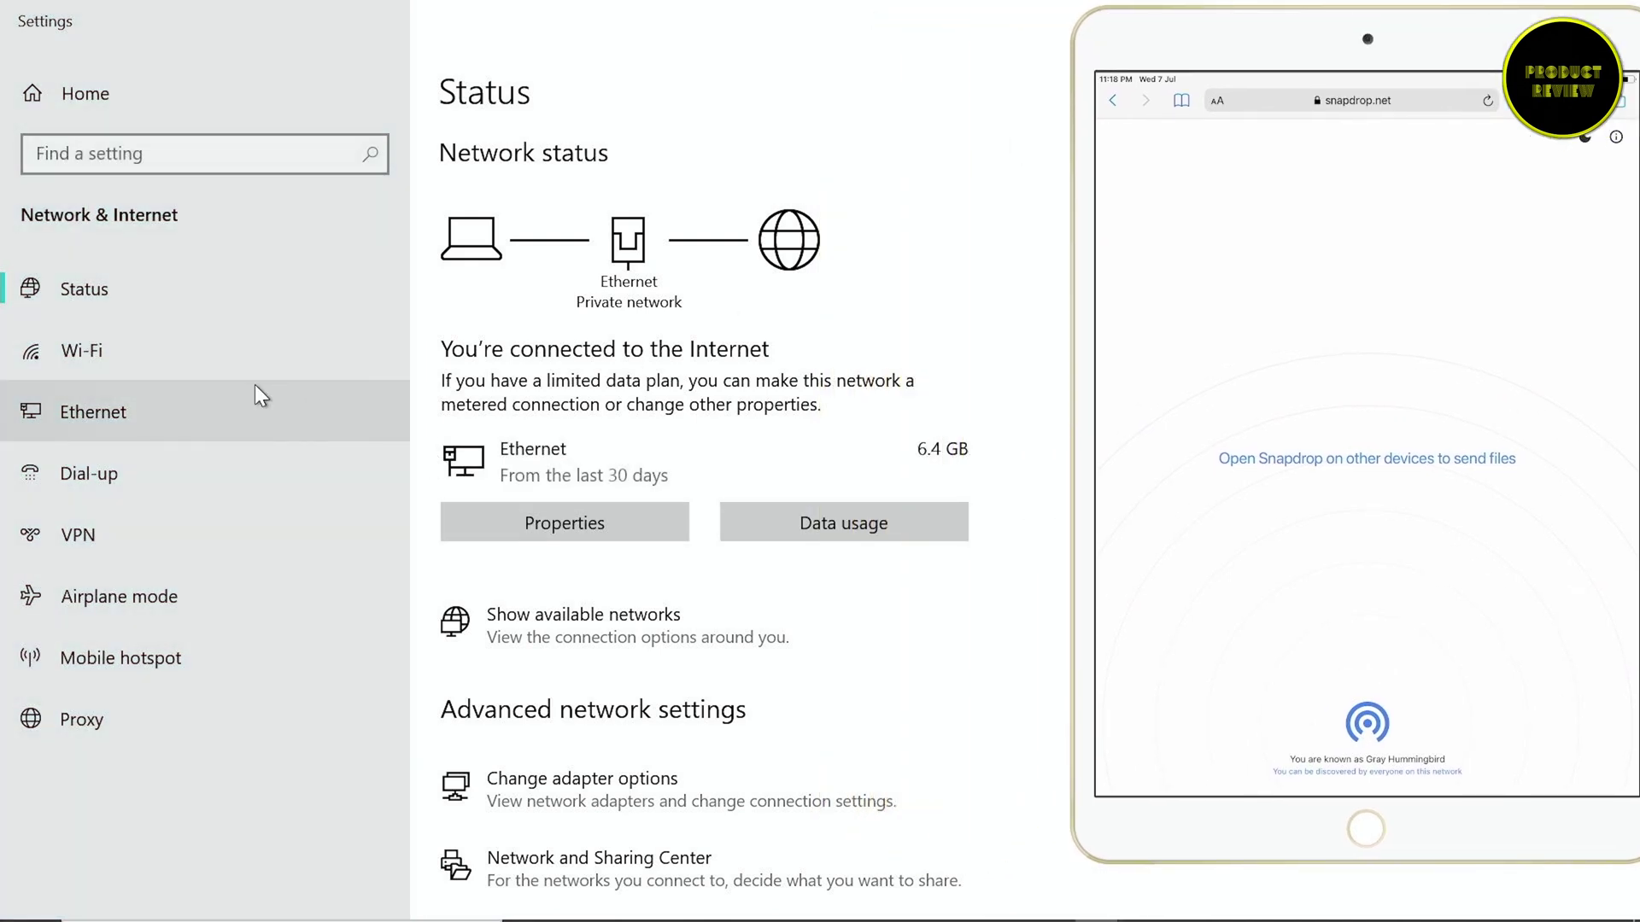
Open the Ethernet connection's properties and look up the network profile and the PC's IPv4 address
{"action": "left_click", "coordinate": [546, 528]}
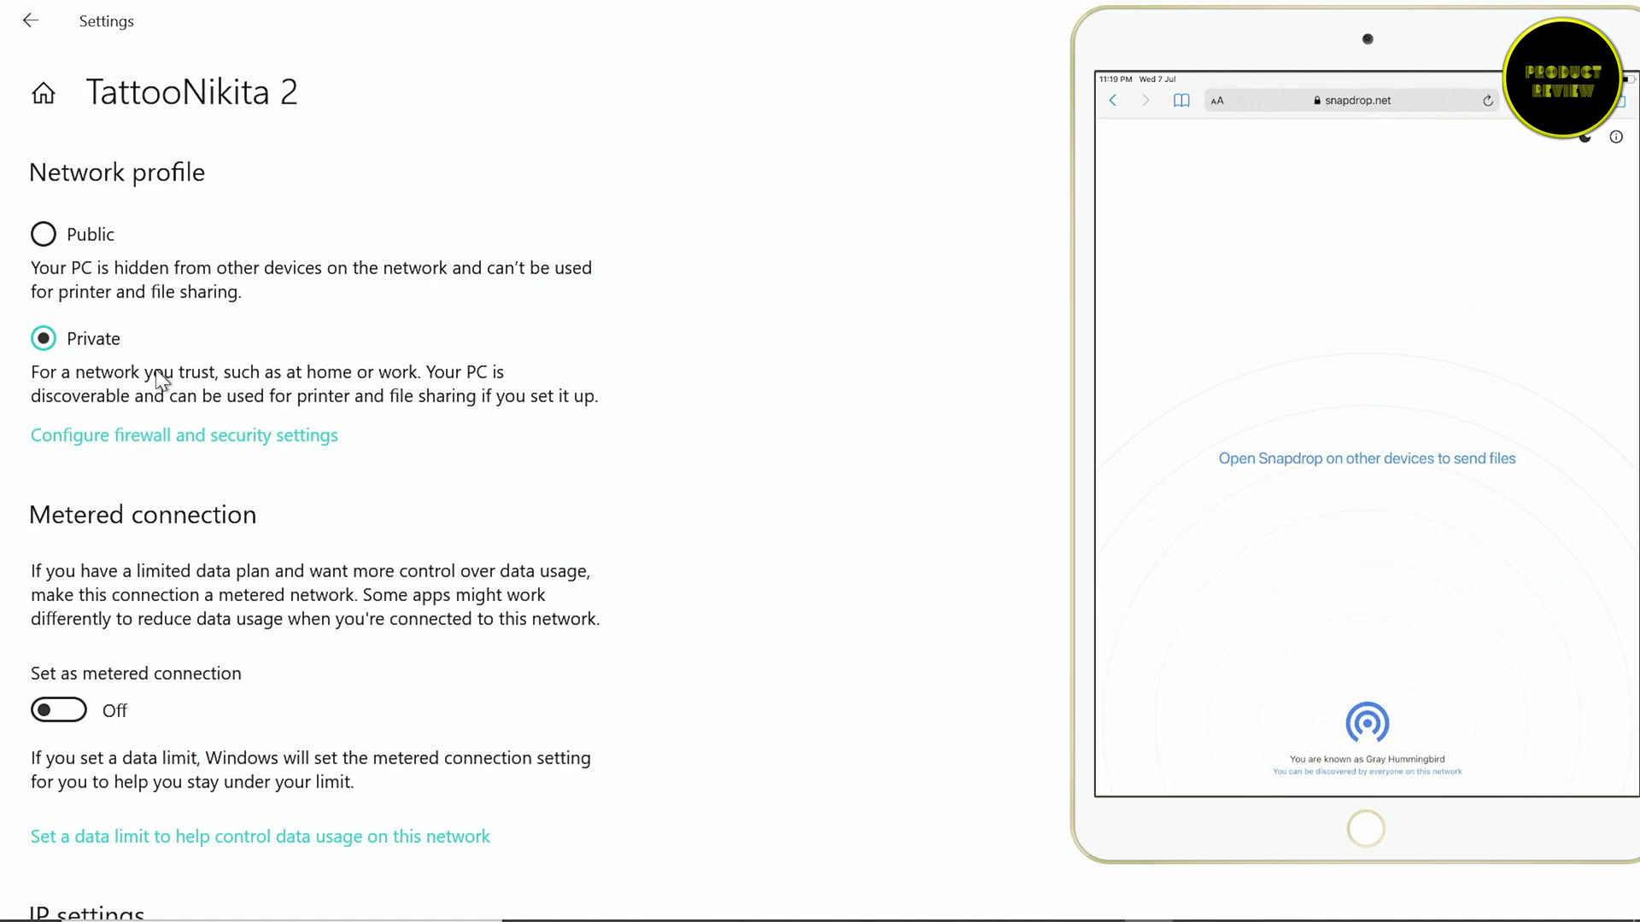
{"action": "scroll", "coordinate": [159, 379], "scroll_direction": "down", "scroll_amount": 5}
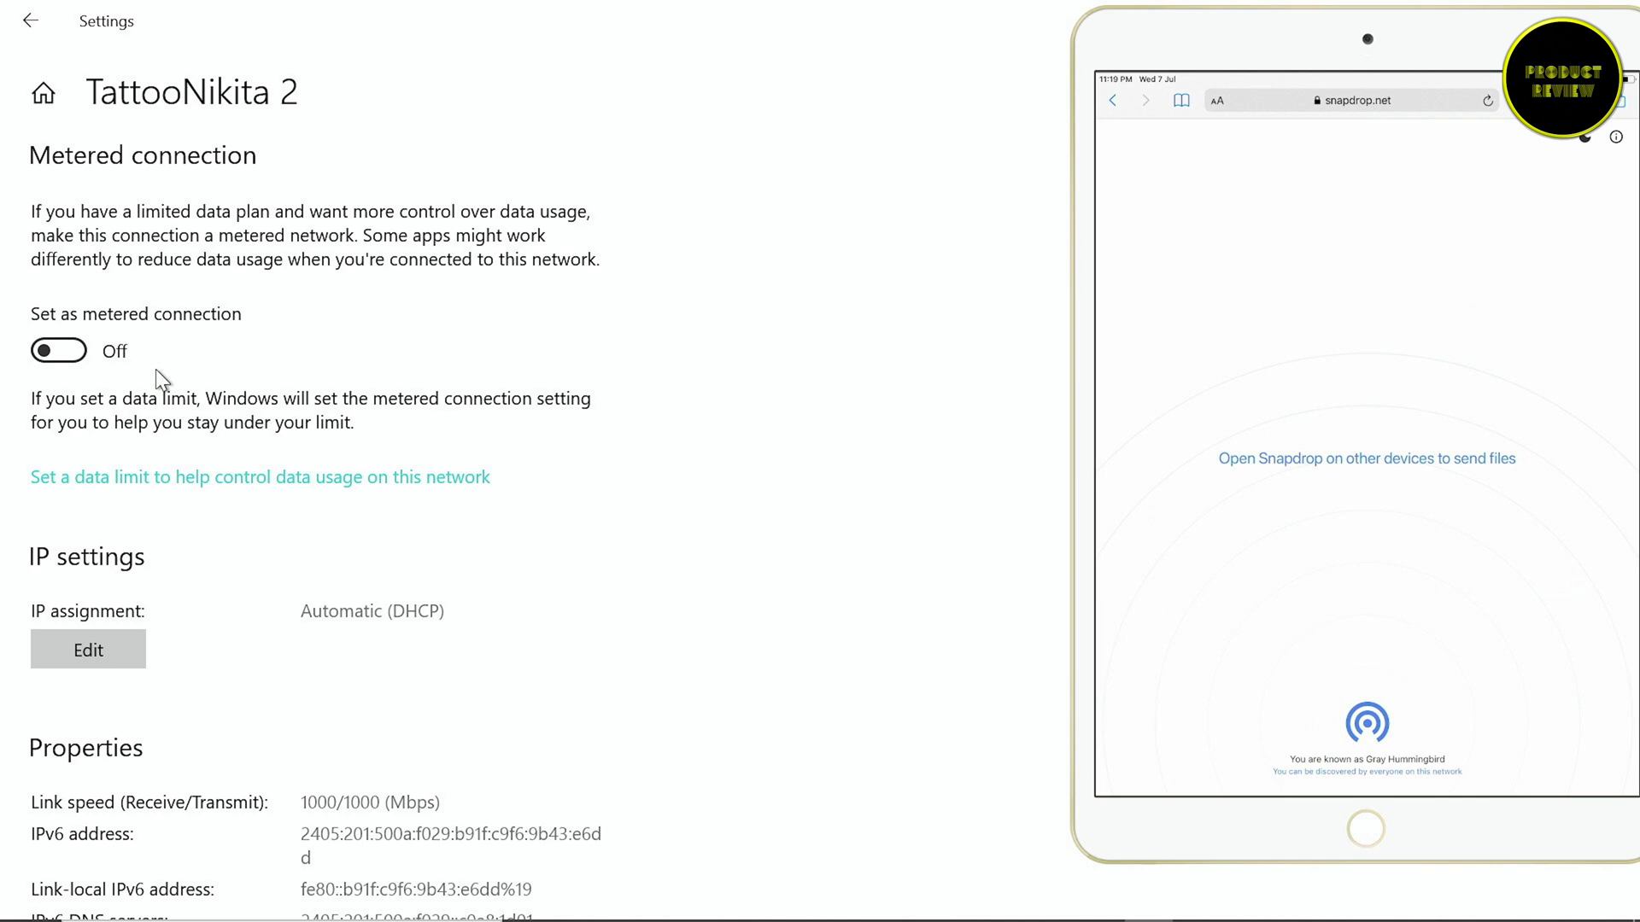
{"action": "scroll", "coordinate": [155, 369], "scroll_direction": "down", "scroll_amount": 5}
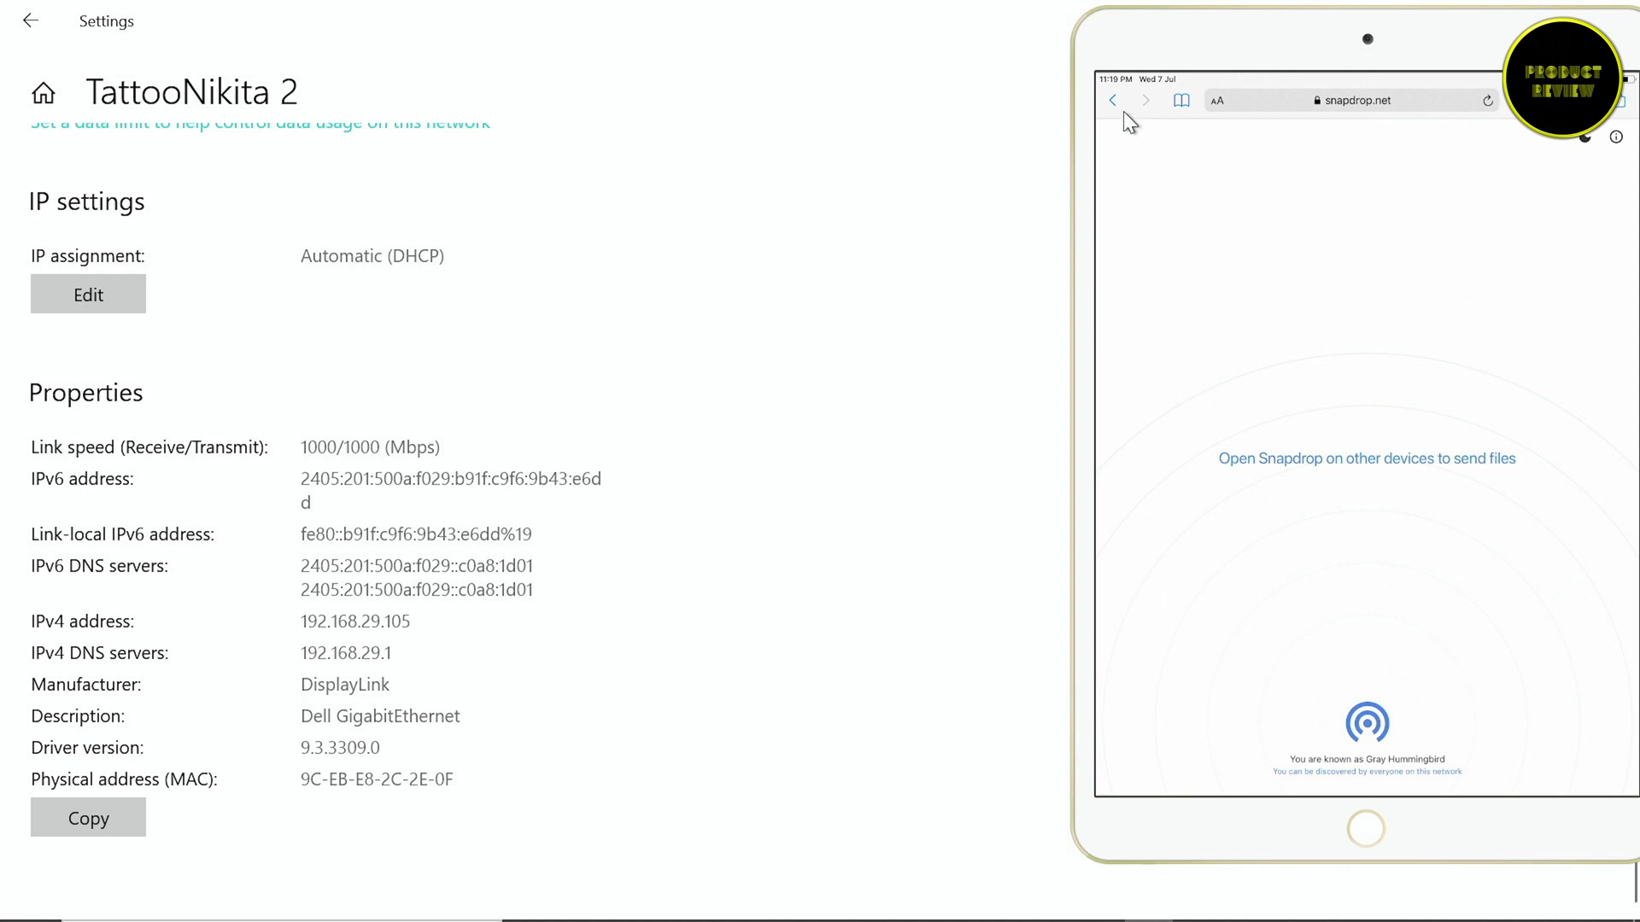
Move the mirrored iPad beside the network properties and connect its Files app to smb://192.168.29.105 as Registered User
{"action": "mouse_move", "coordinate": [1362, 43]}
{"action": "left_click_drag", "start_coordinate": [1366, 26], "coordinate": [1102, 34]}
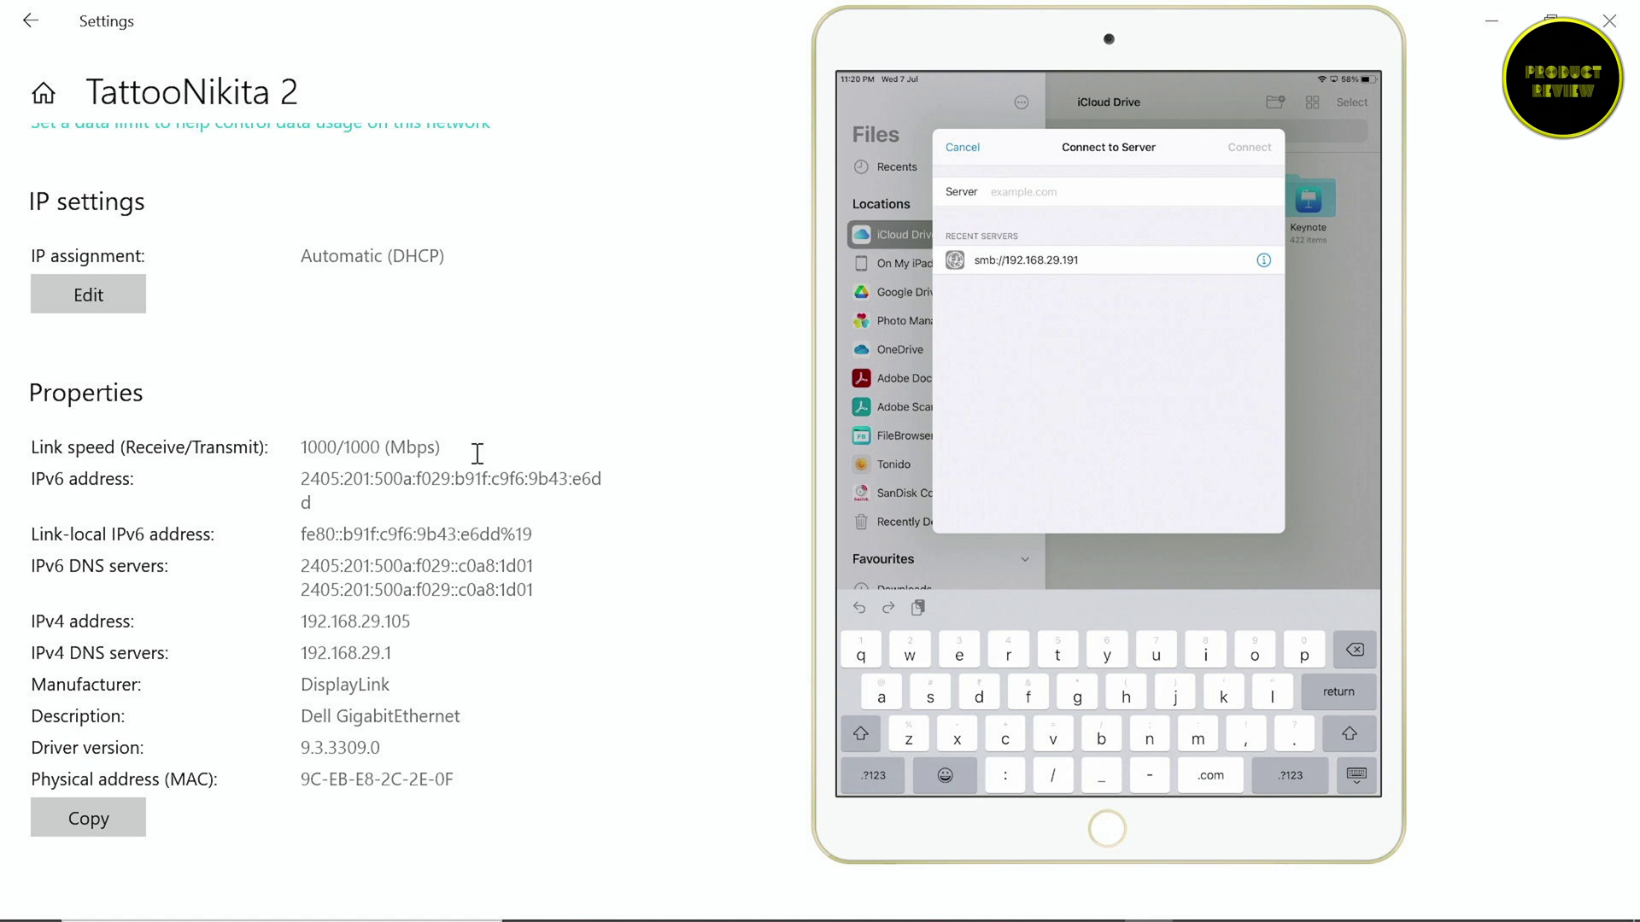
{"action": "type", "text": "smb://"}
{"action": "left_click", "coordinate": [1290, 775]}
{"action": "type", "text": "192"}
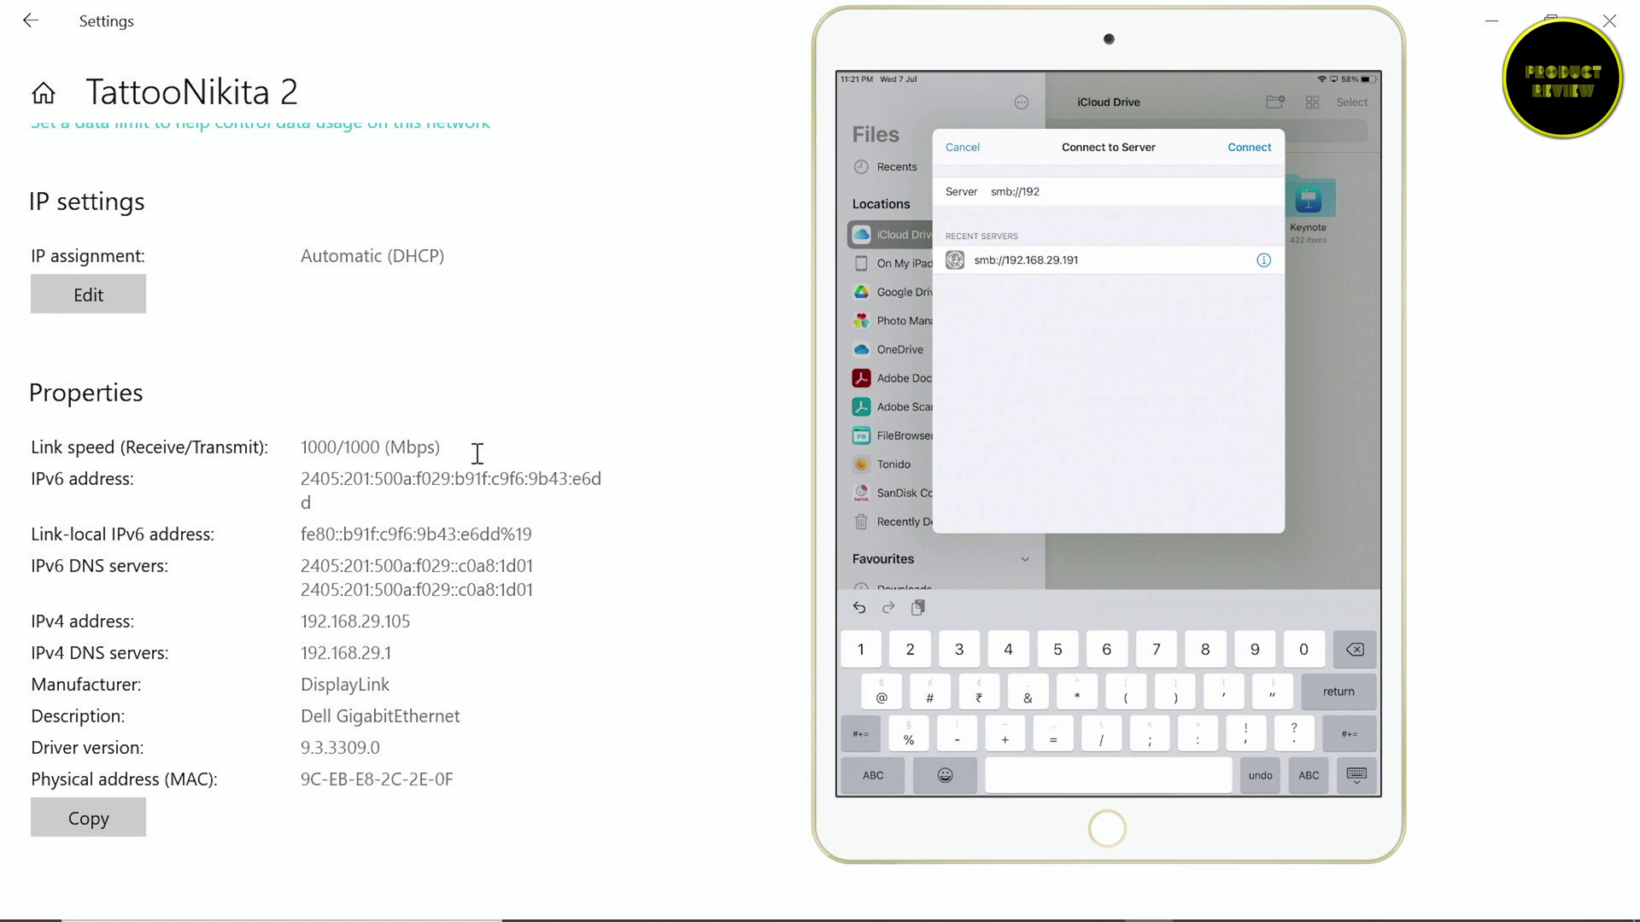
{"action": "type", "text": ".168.29.105"}
{"action": "key", "text": "Return"}
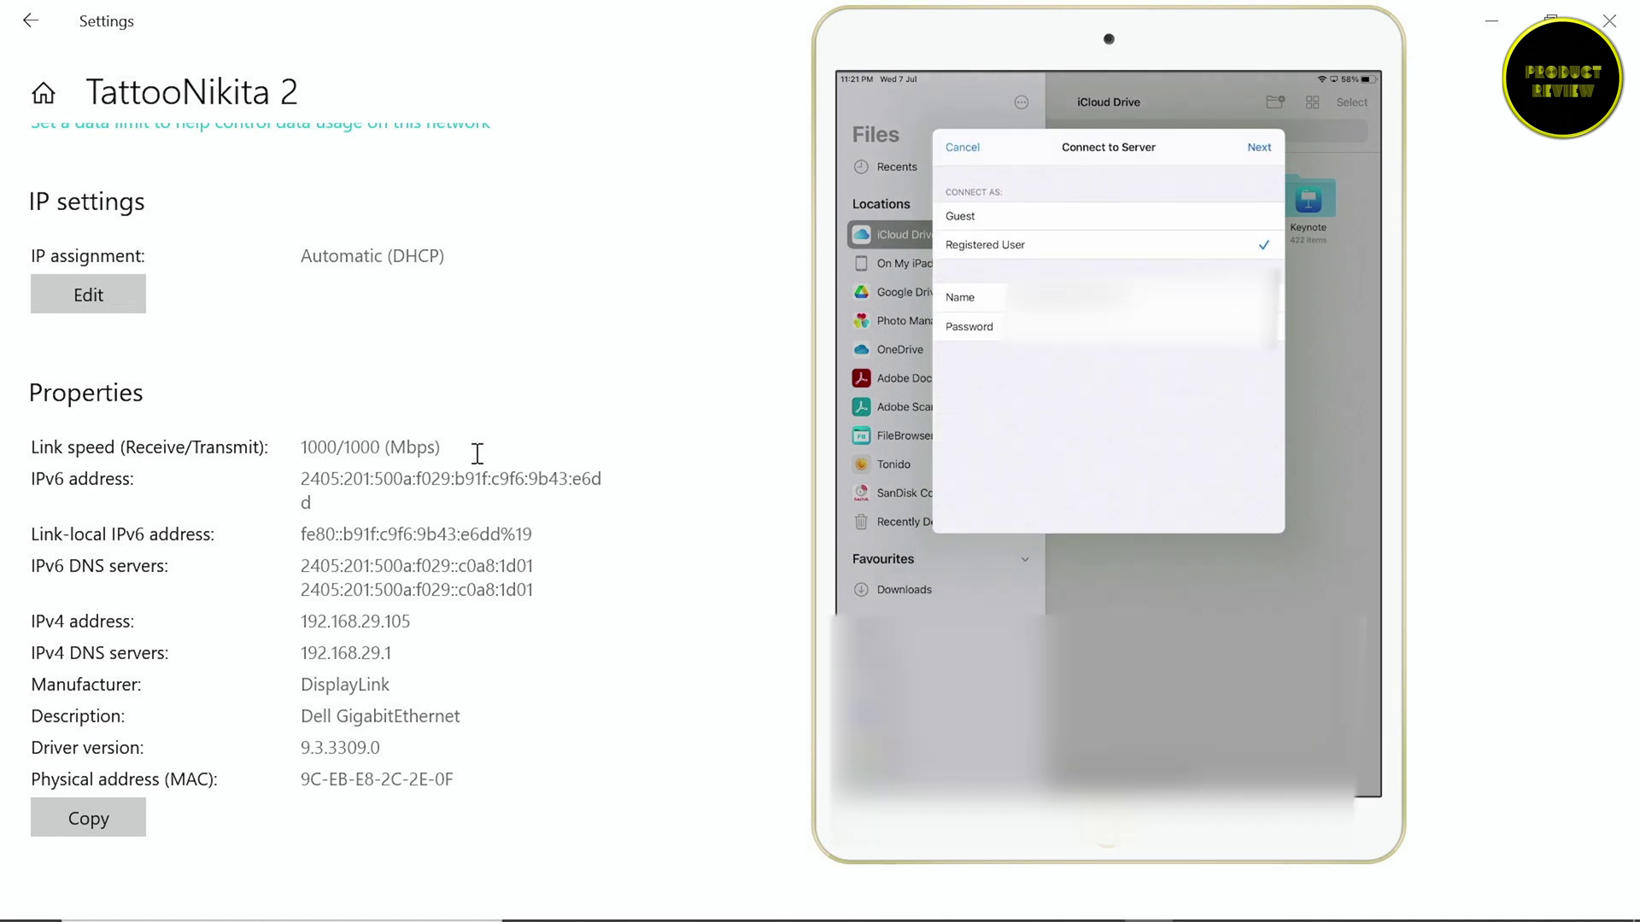
{"action": "key", "text": "Return"}
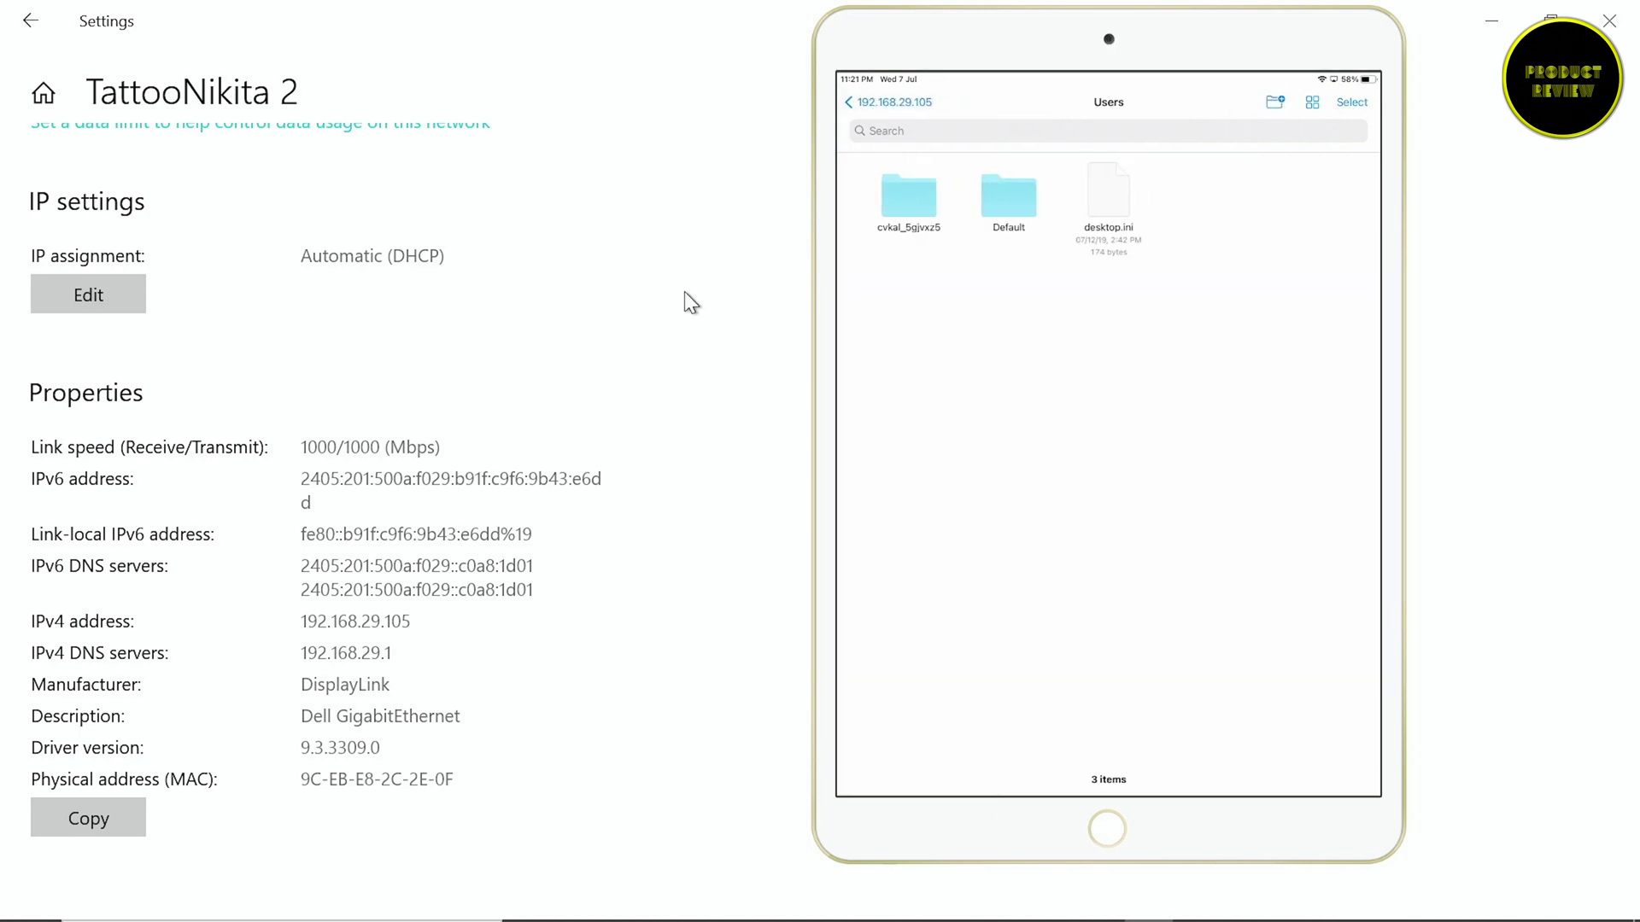
Minimize Settings, switch to the Downloads folder in File Explorer and place it beside the mirrored iPad to compare the files
{"action": "left_click", "coordinate": [1498, 11]}
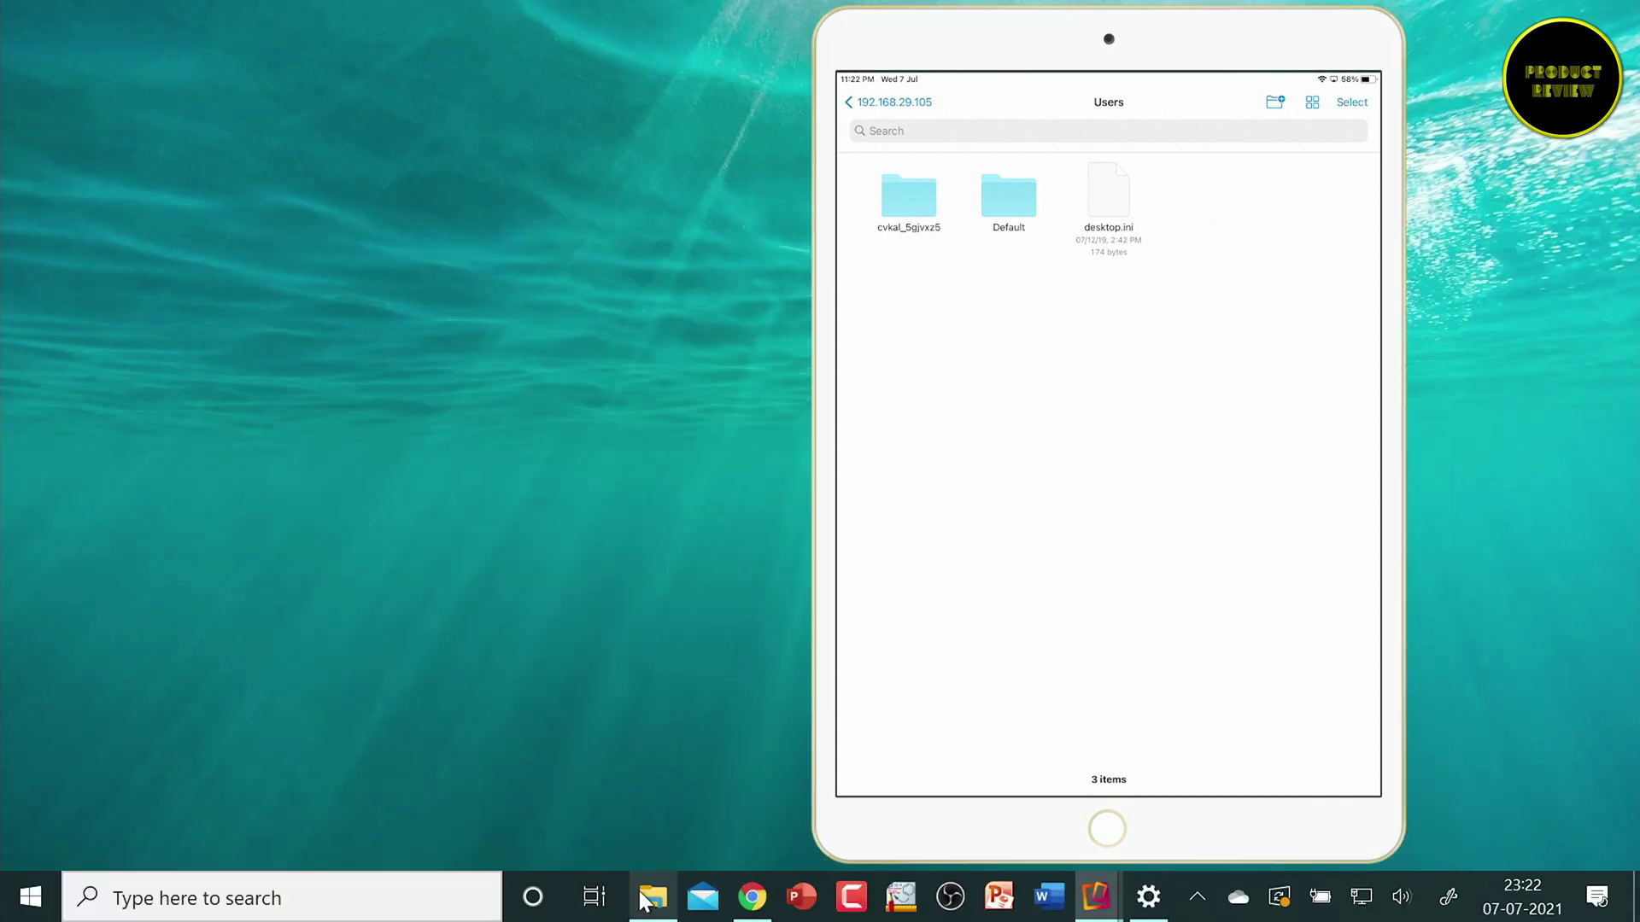
{"action": "left_click", "coordinate": [653, 896]}
{"action": "left_click_drag", "start_coordinate": [700, 84], "coordinate": [268, 34]}
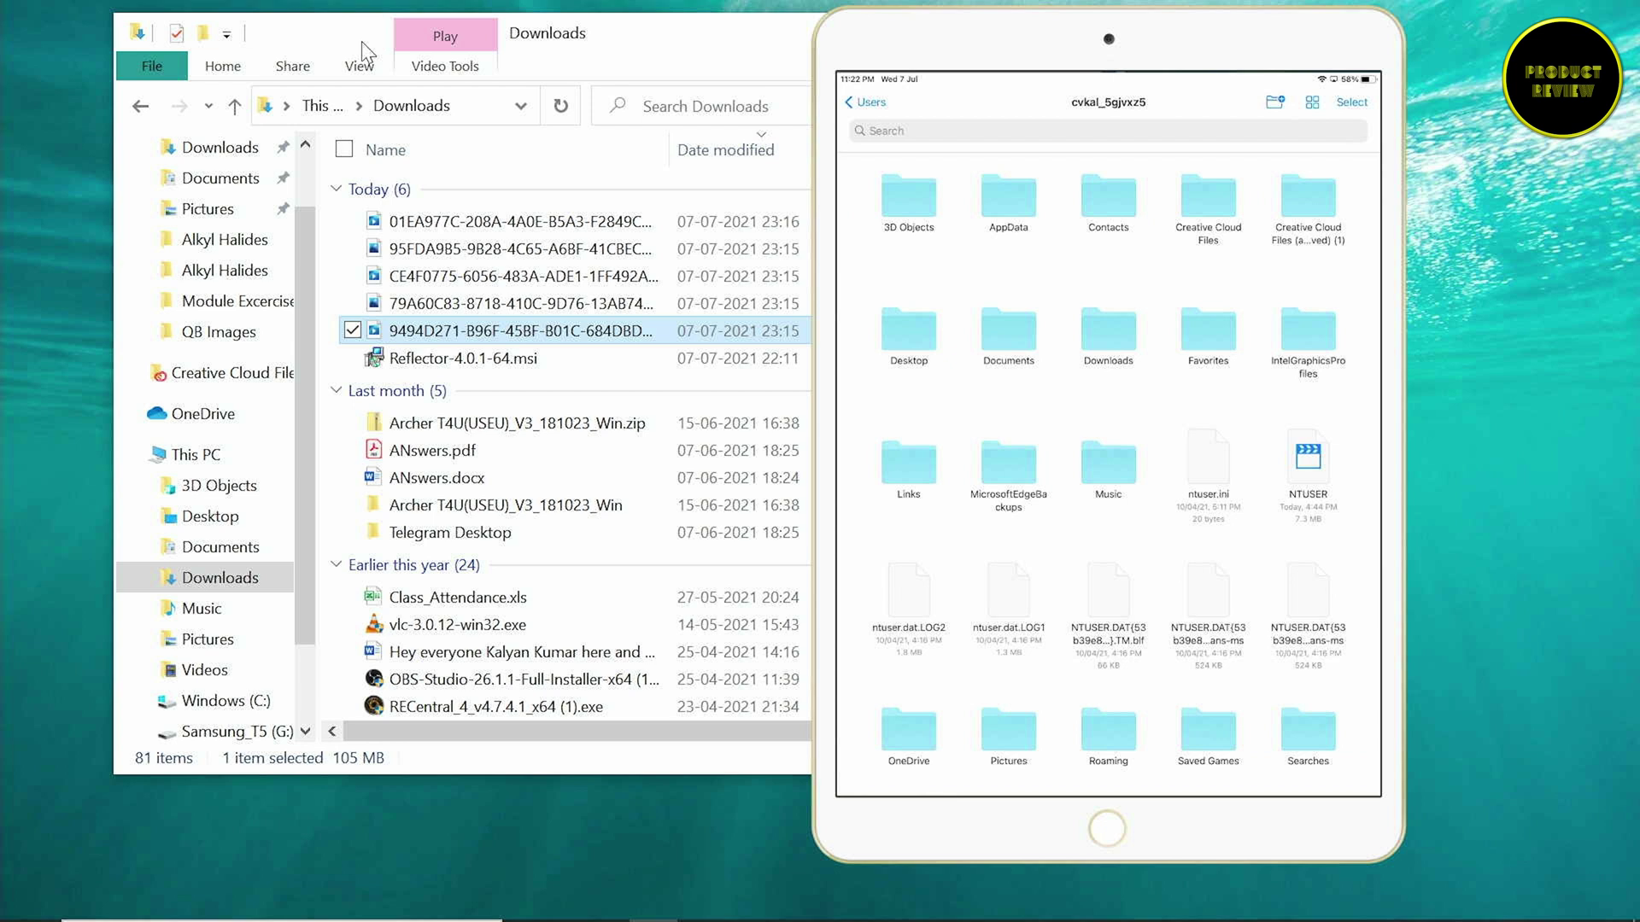
{"action": "left_click_drag", "start_coordinate": [632, 53], "coordinate": [544, 61]}
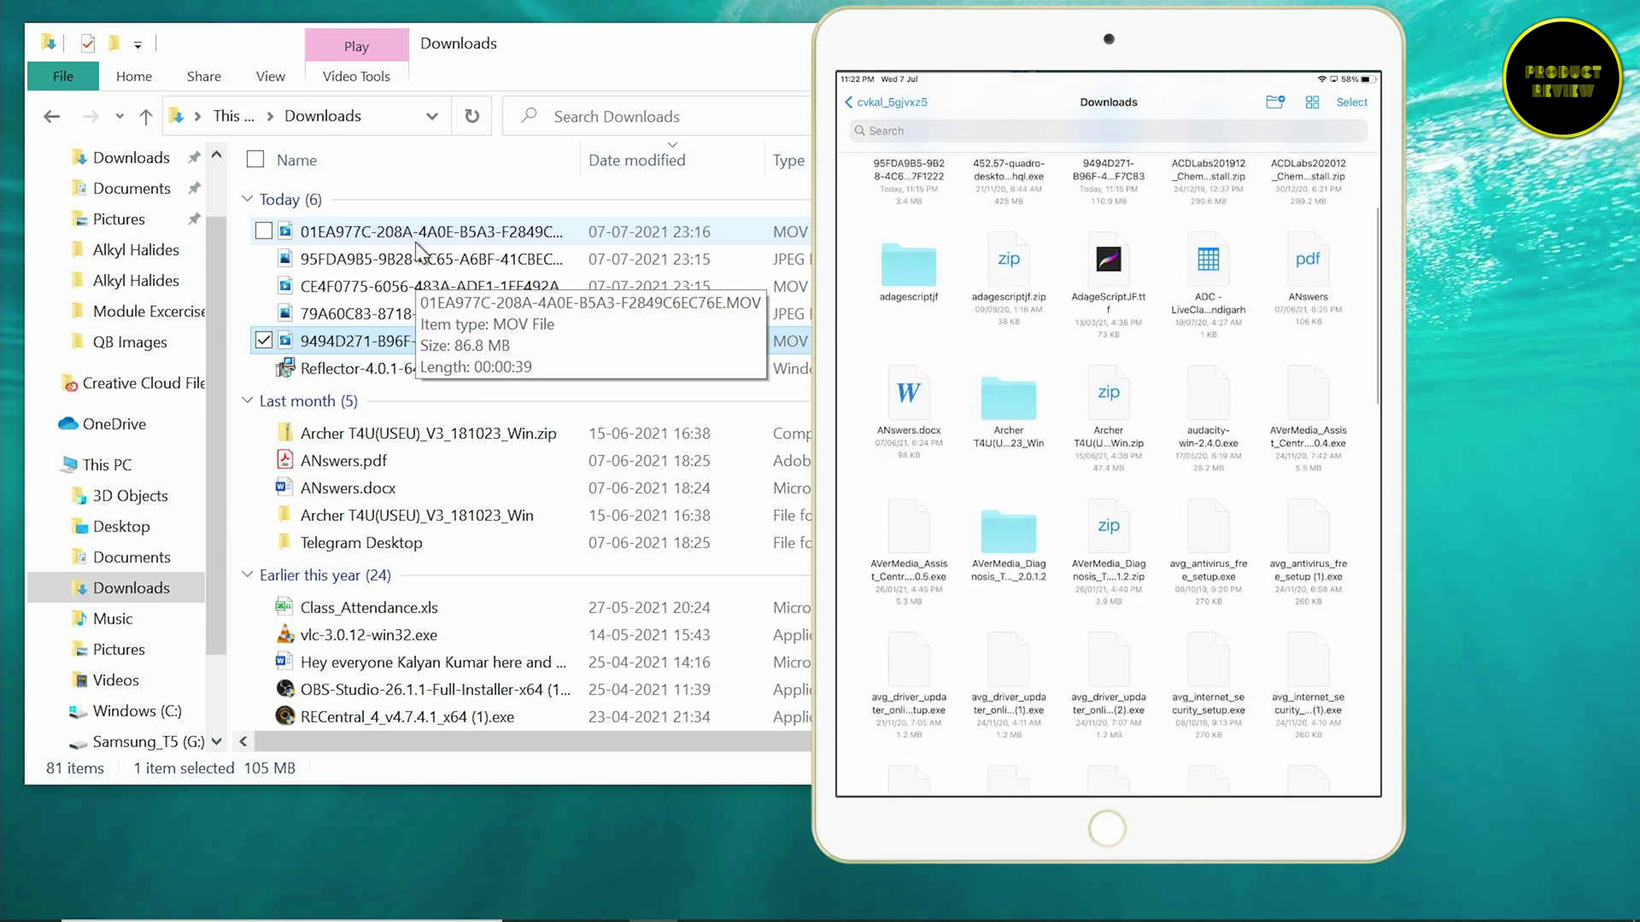
{"action": "scroll", "coordinate": [420, 250], "scroll_direction": "down", "scroll_amount": 10}
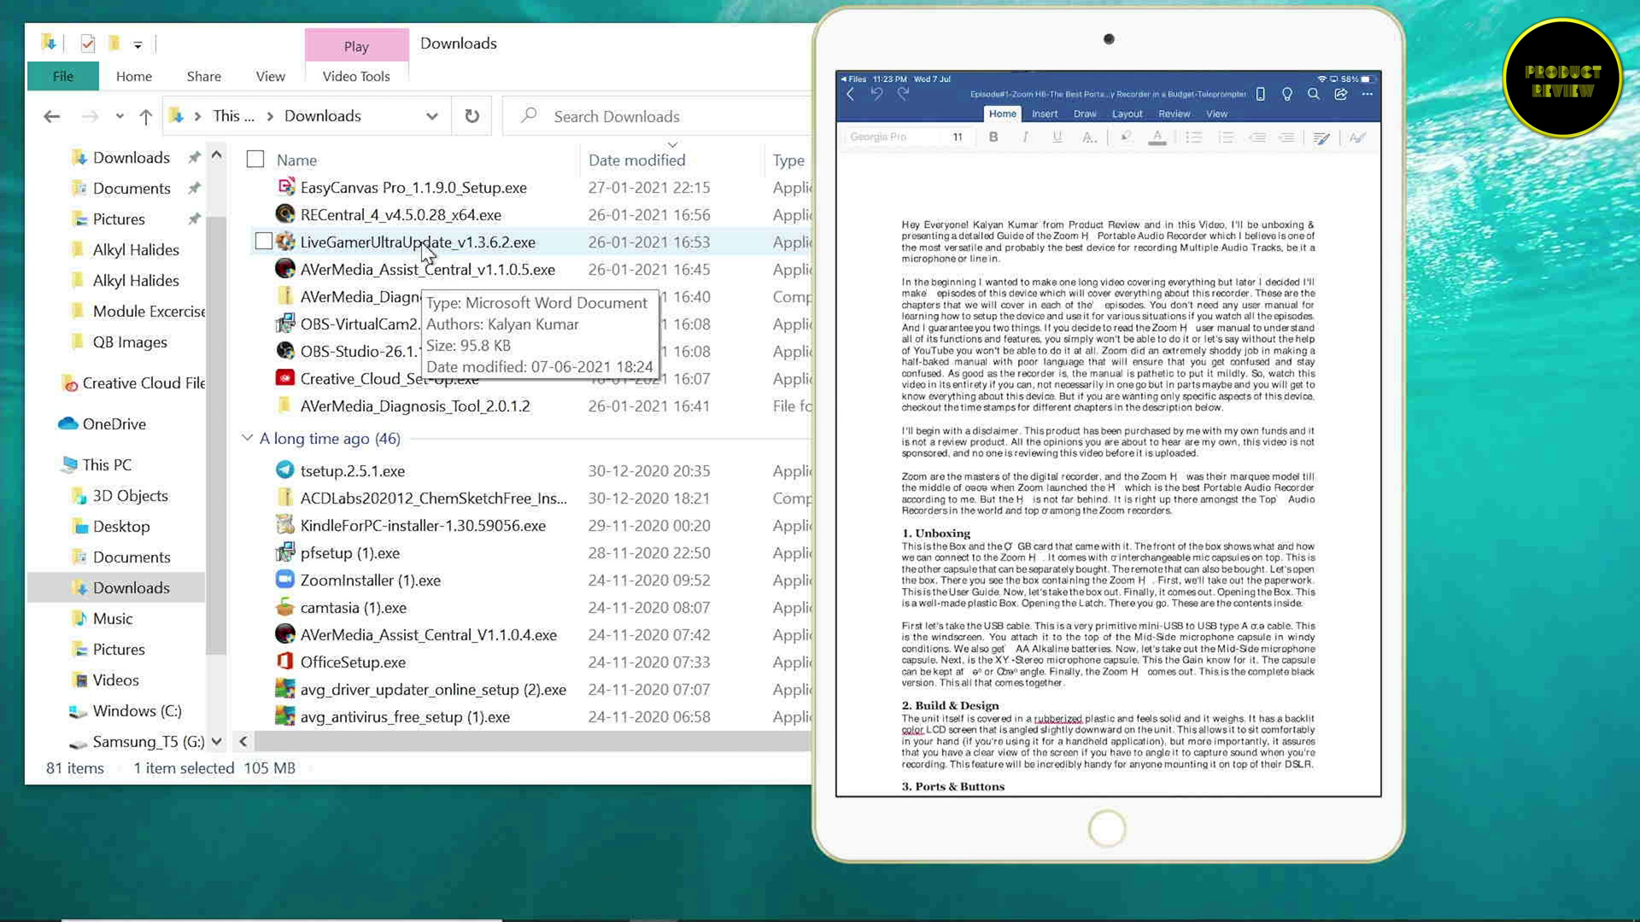
Open the advanced sharing settings of the Samsung_T5 (G:) drive and turn on sharing for it
{"action": "left_click_drag", "start_coordinate": [219, 517], "coordinate": [212, 641]}
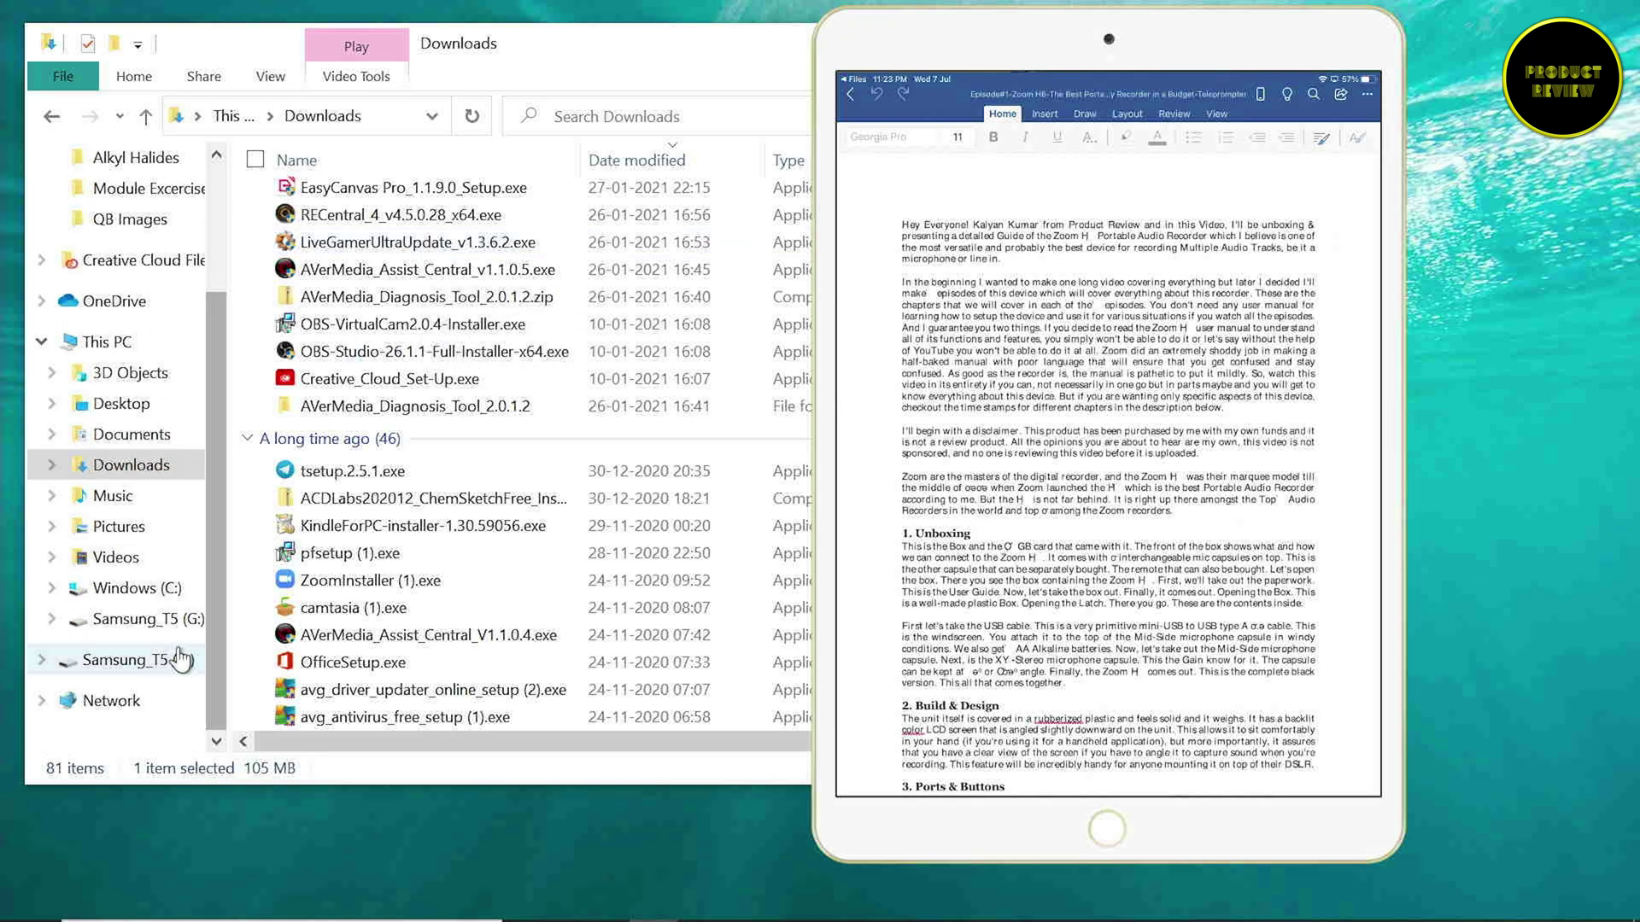
{"action": "left_click", "coordinate": [150, 621]}
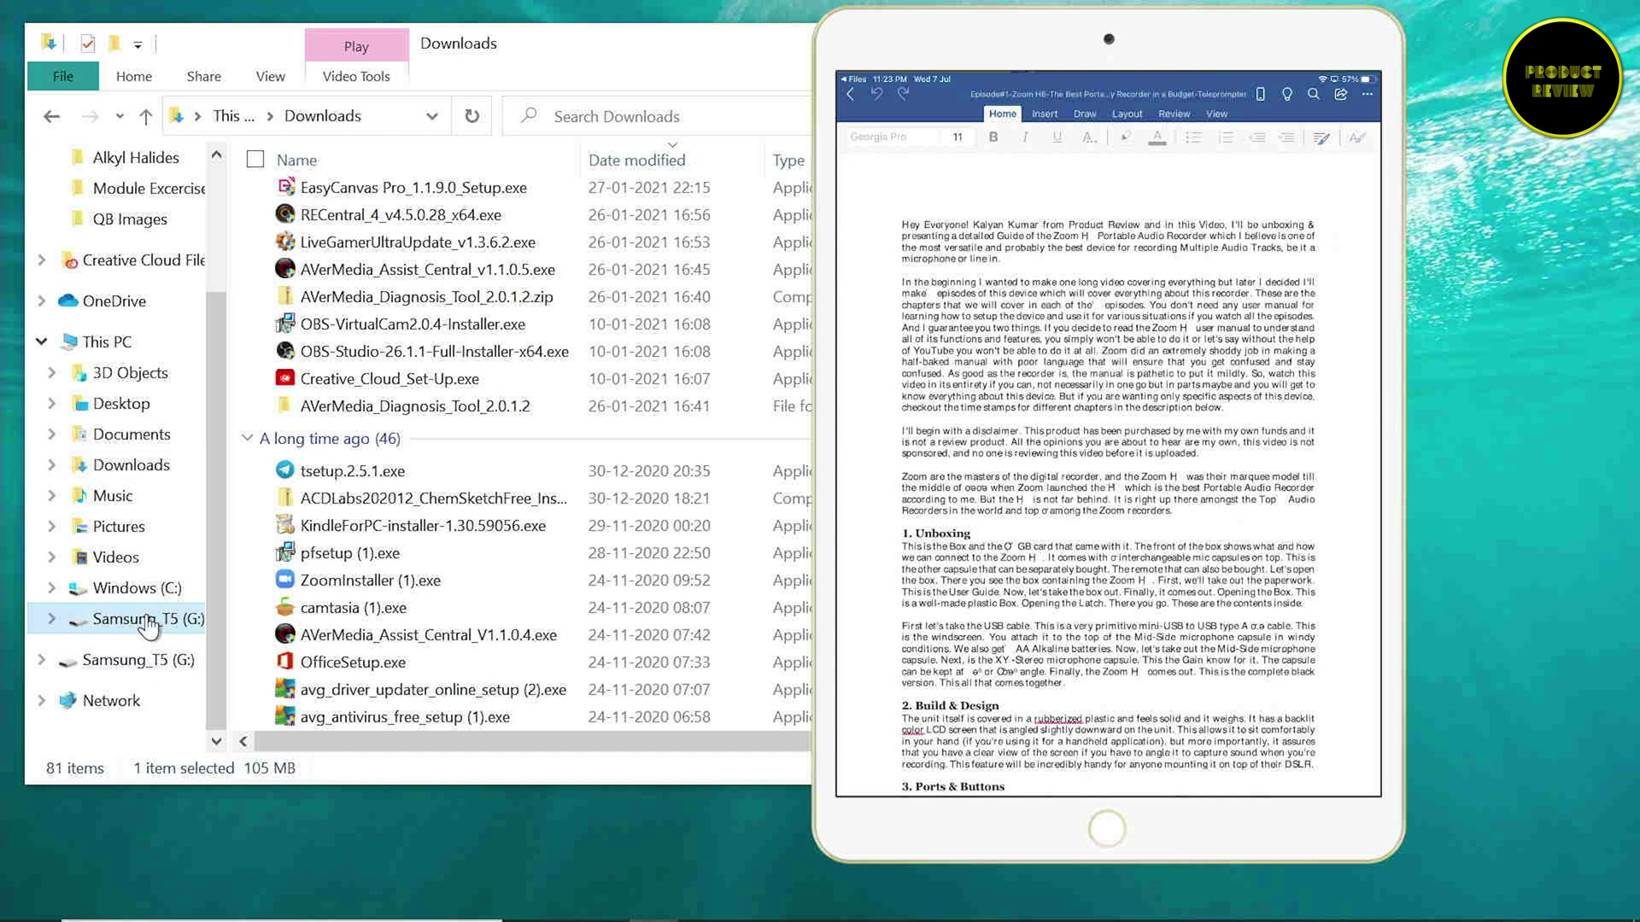
{"action": "right_click", "coordinate": [149, 620]}
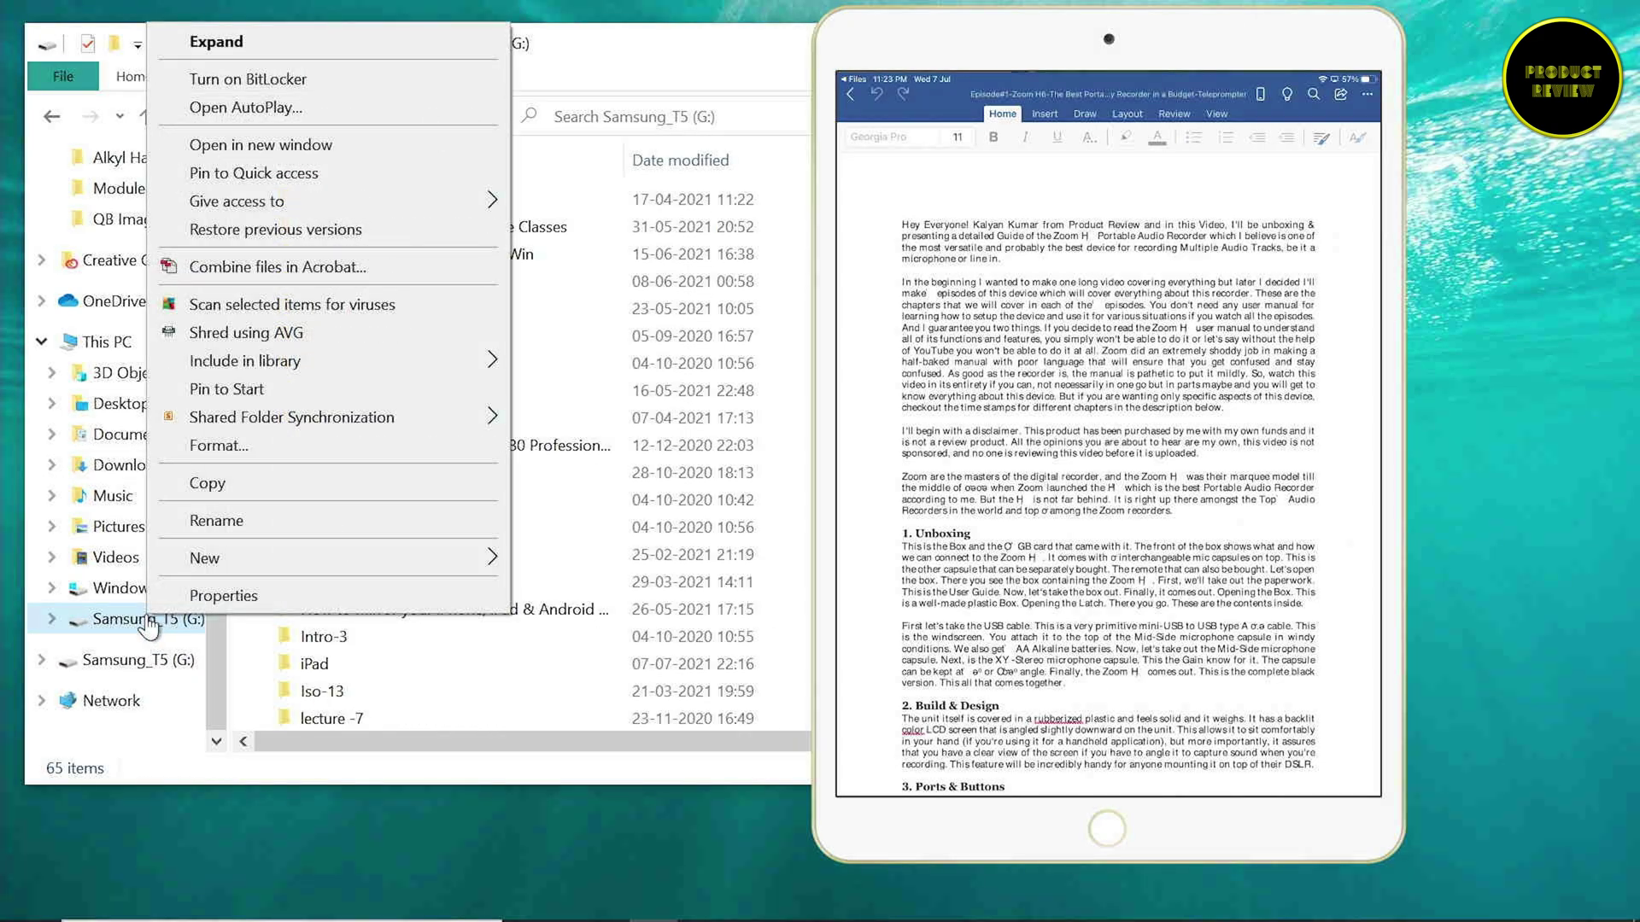
{"action": "left_click", "coordinate": [184, 595]}
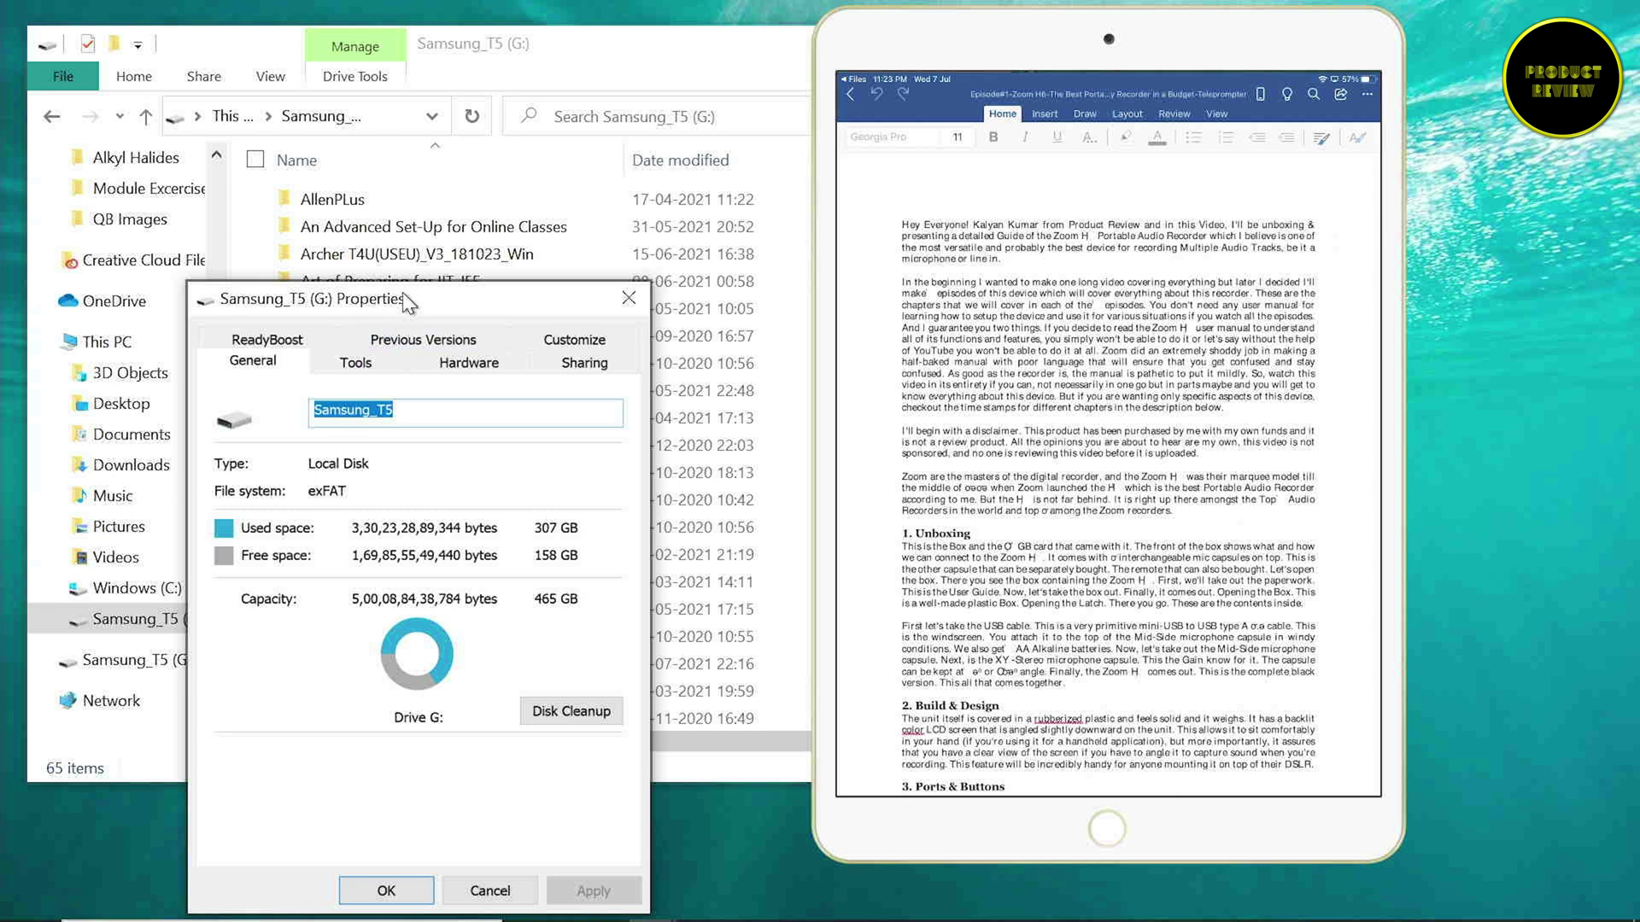
{"action": "left_click_drag", "start_coordinate": [432, 298], "coordinate": [405, 200]}
{"action": "left_click", "coordinate": [528, 265]}
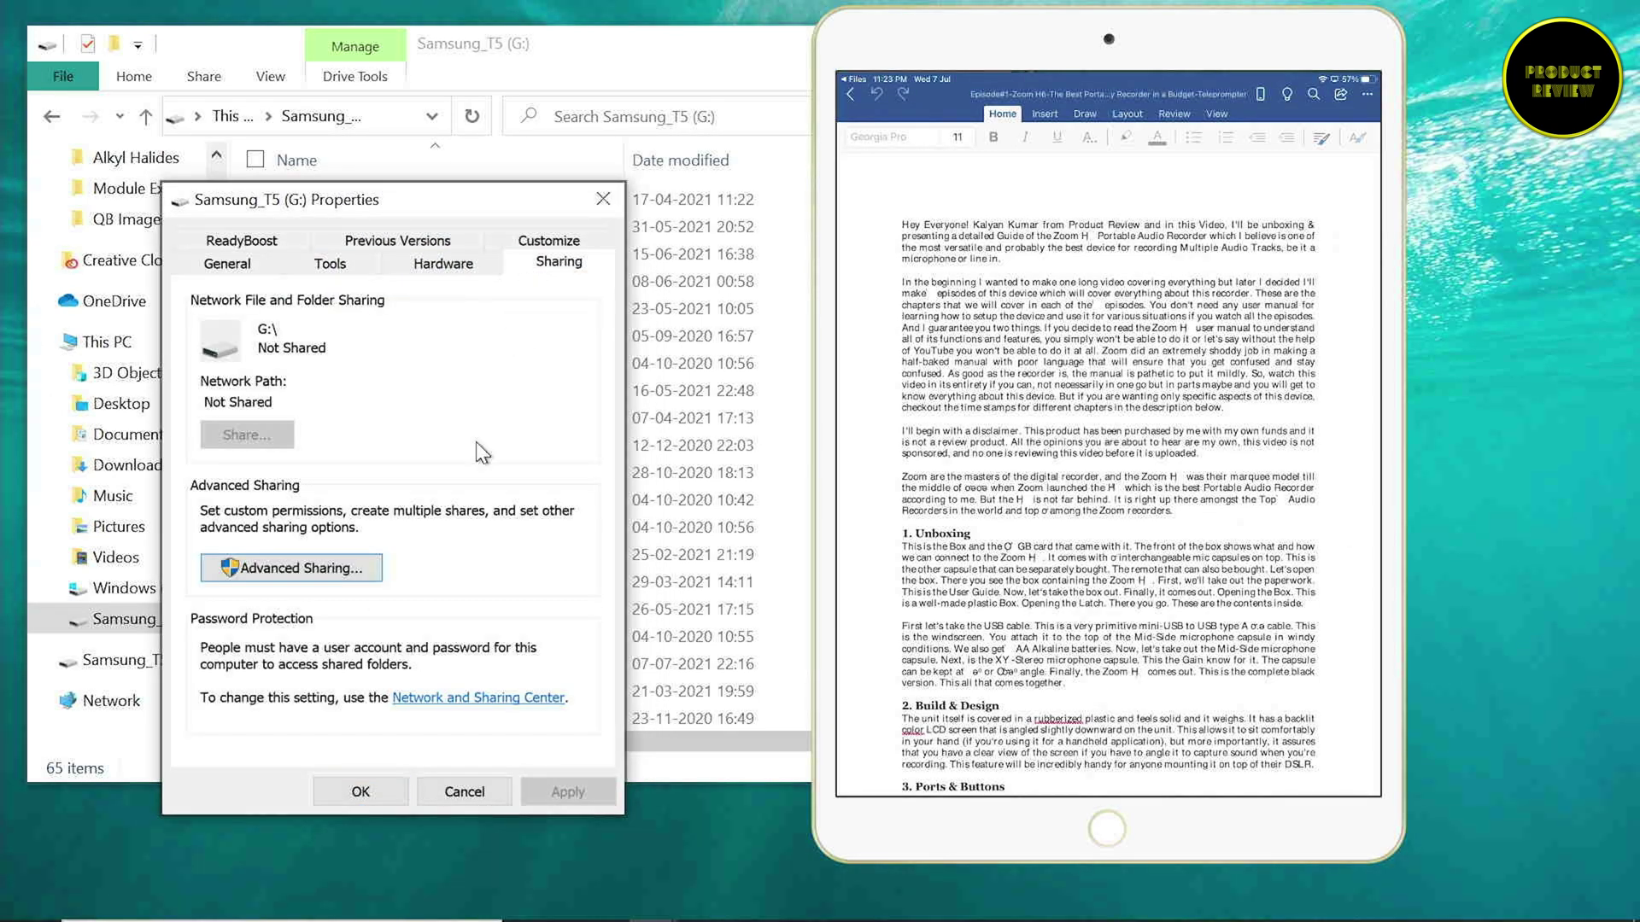
{"action": "left_click", "coordinate": [350, 570]}
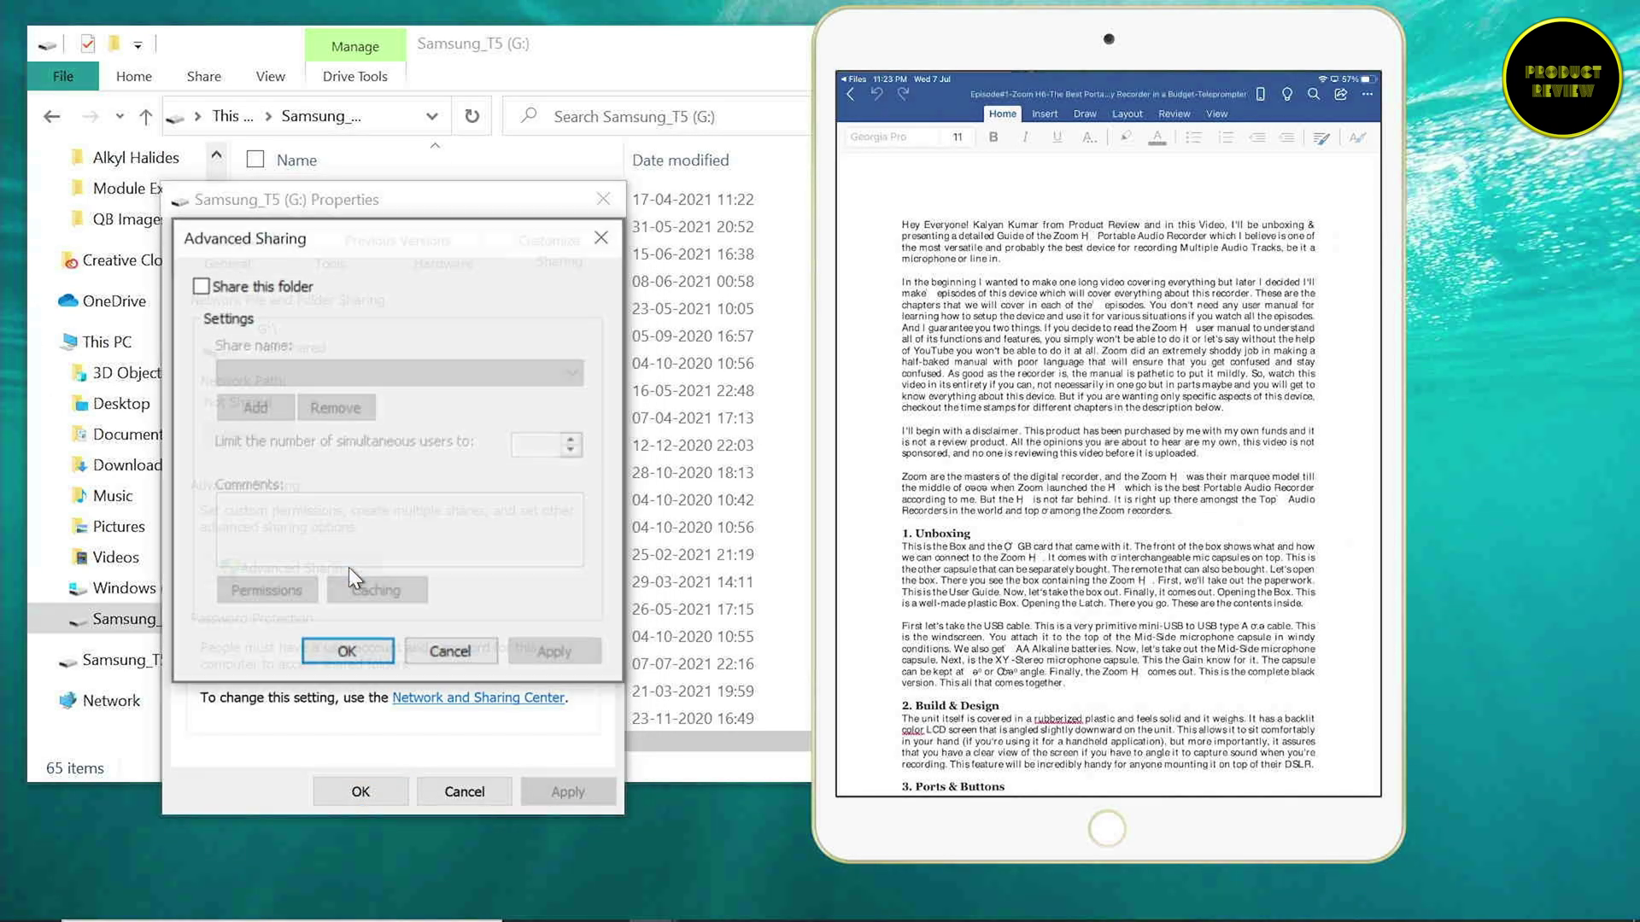
{"action": "left_click", "coordinate": [237, 290]}
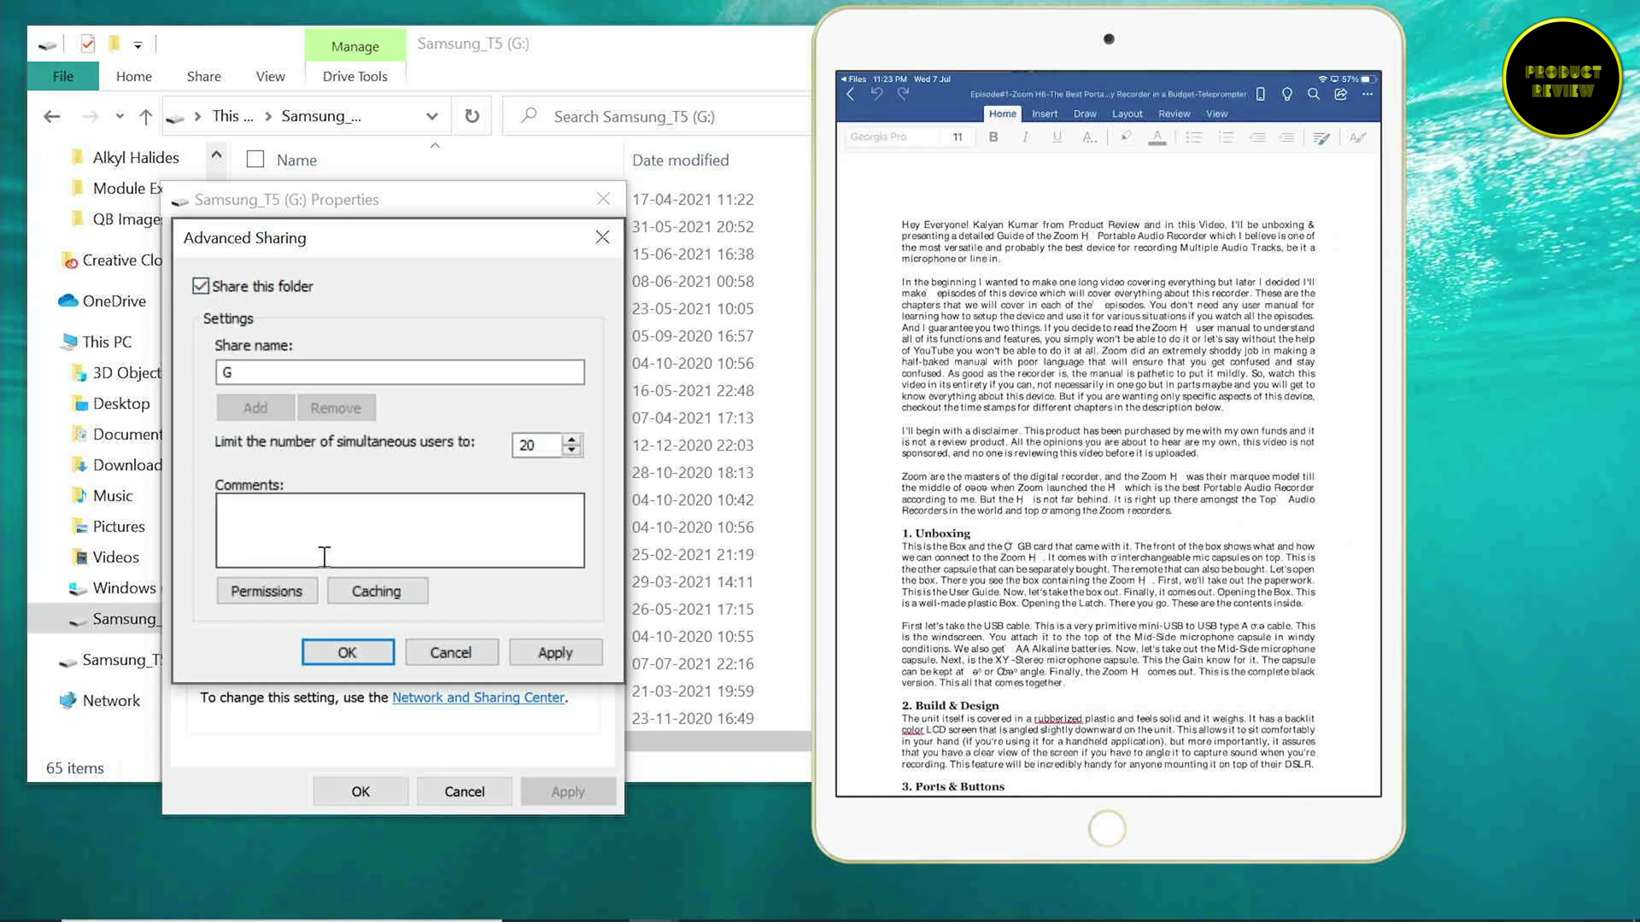
Allow Everyone Full Control on the G share, apply the sharing settings and close the drive's properties
{"action": "left_click", "coordinate": [306, 589]}
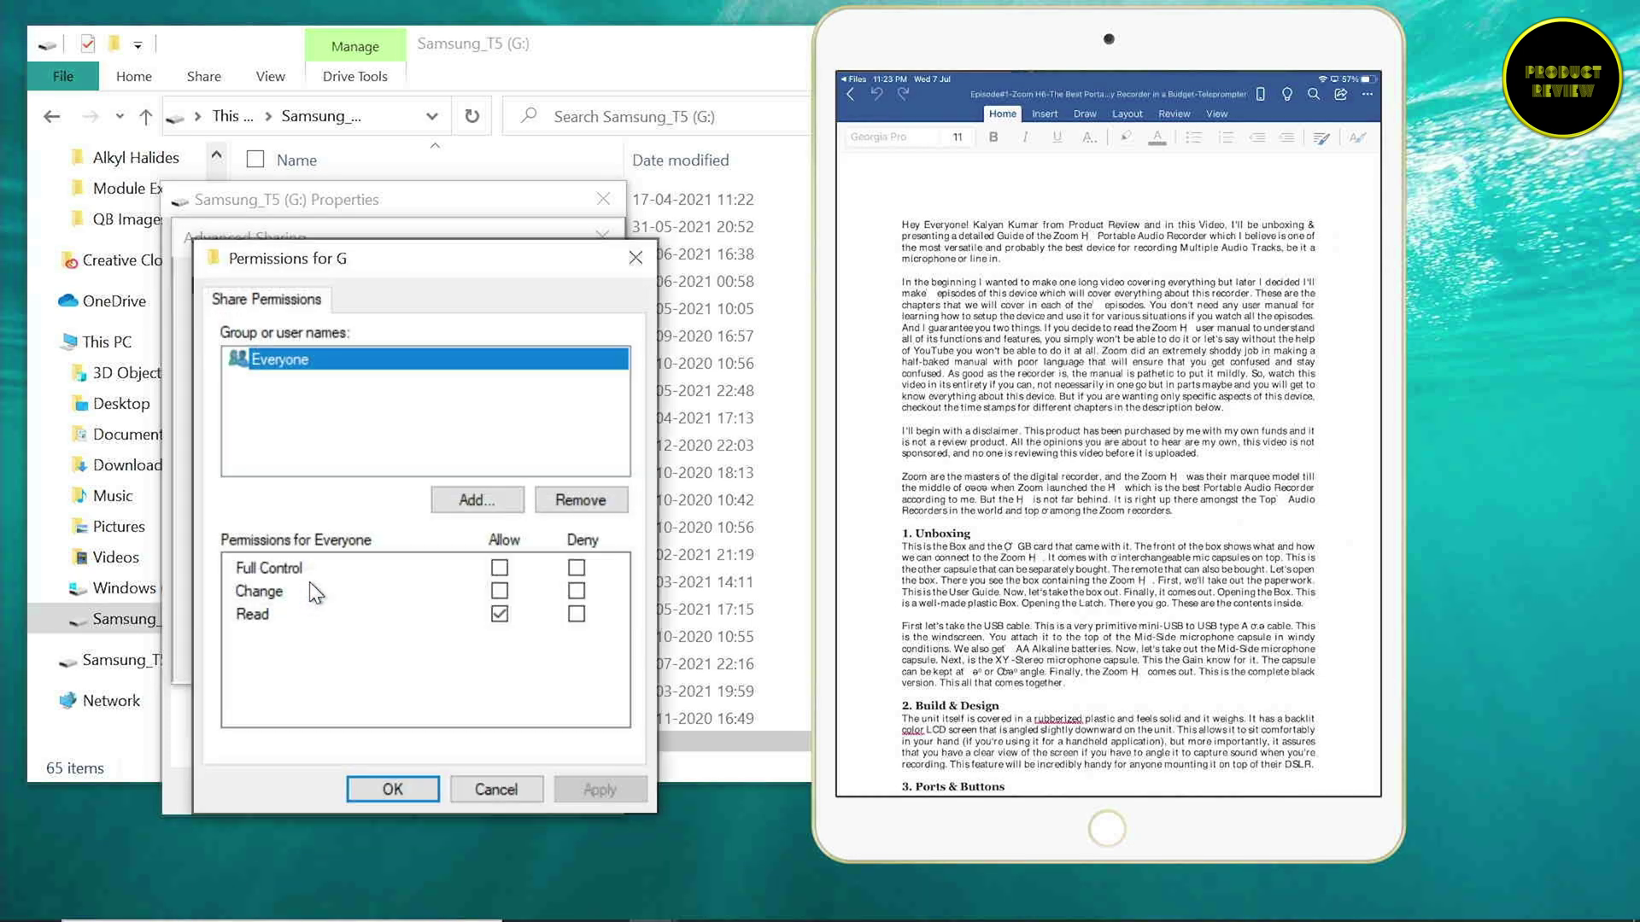
{"action": "left_click", "coordinate": [501, 568]}
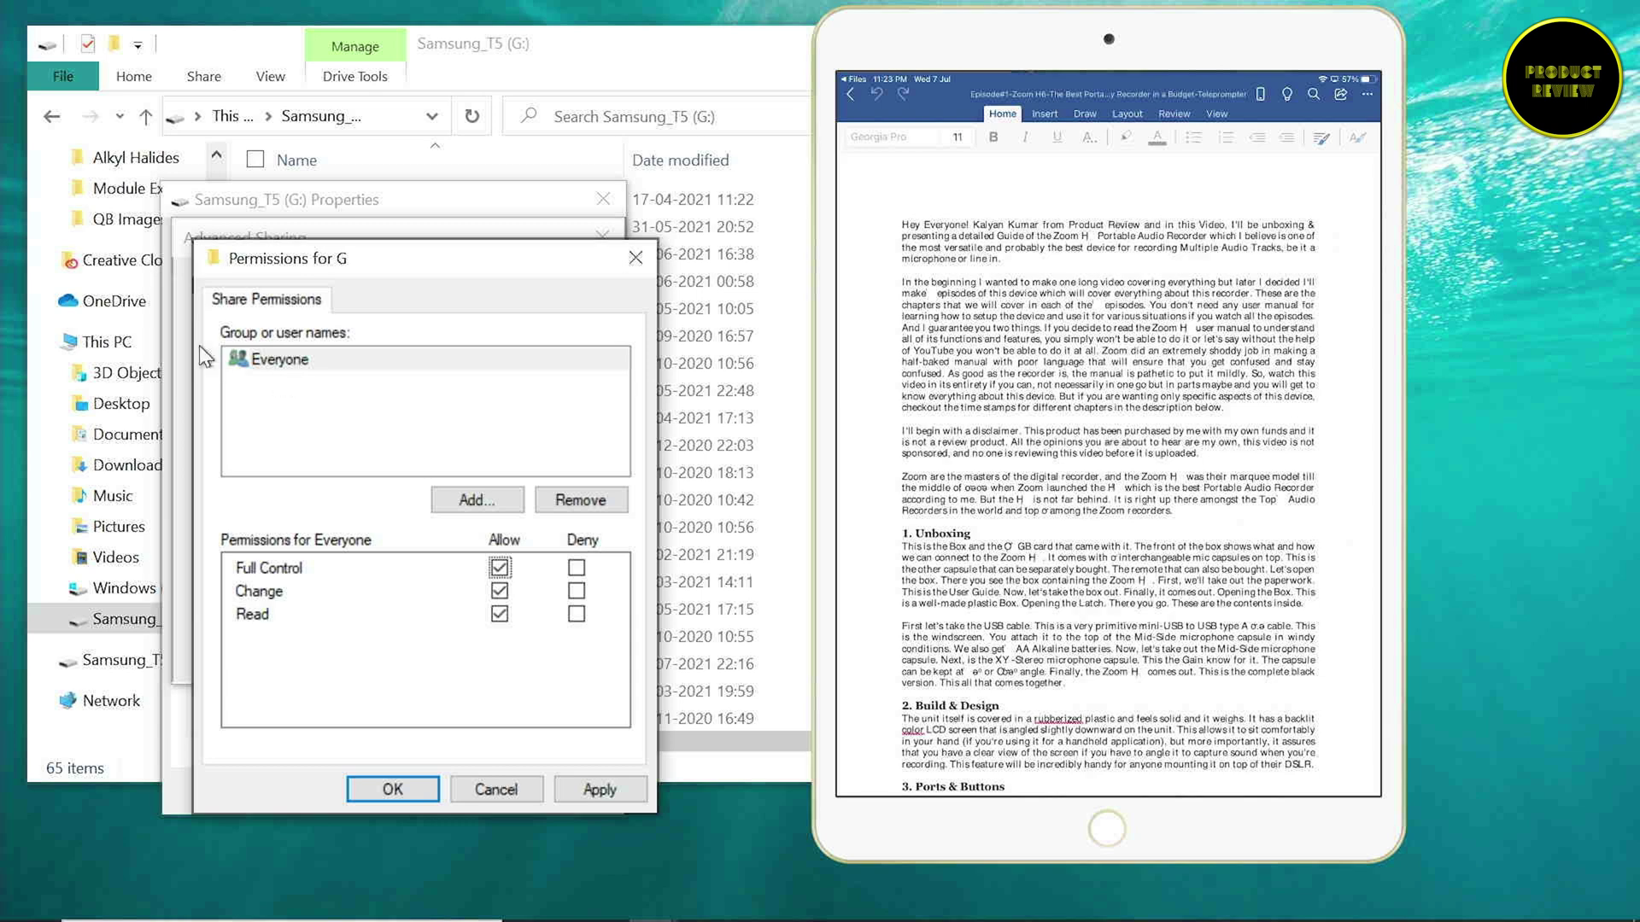
{"action": "left_click", "coordinate": [586, 787]}
{"action": "left_click", "coordinate": [427, 787]}
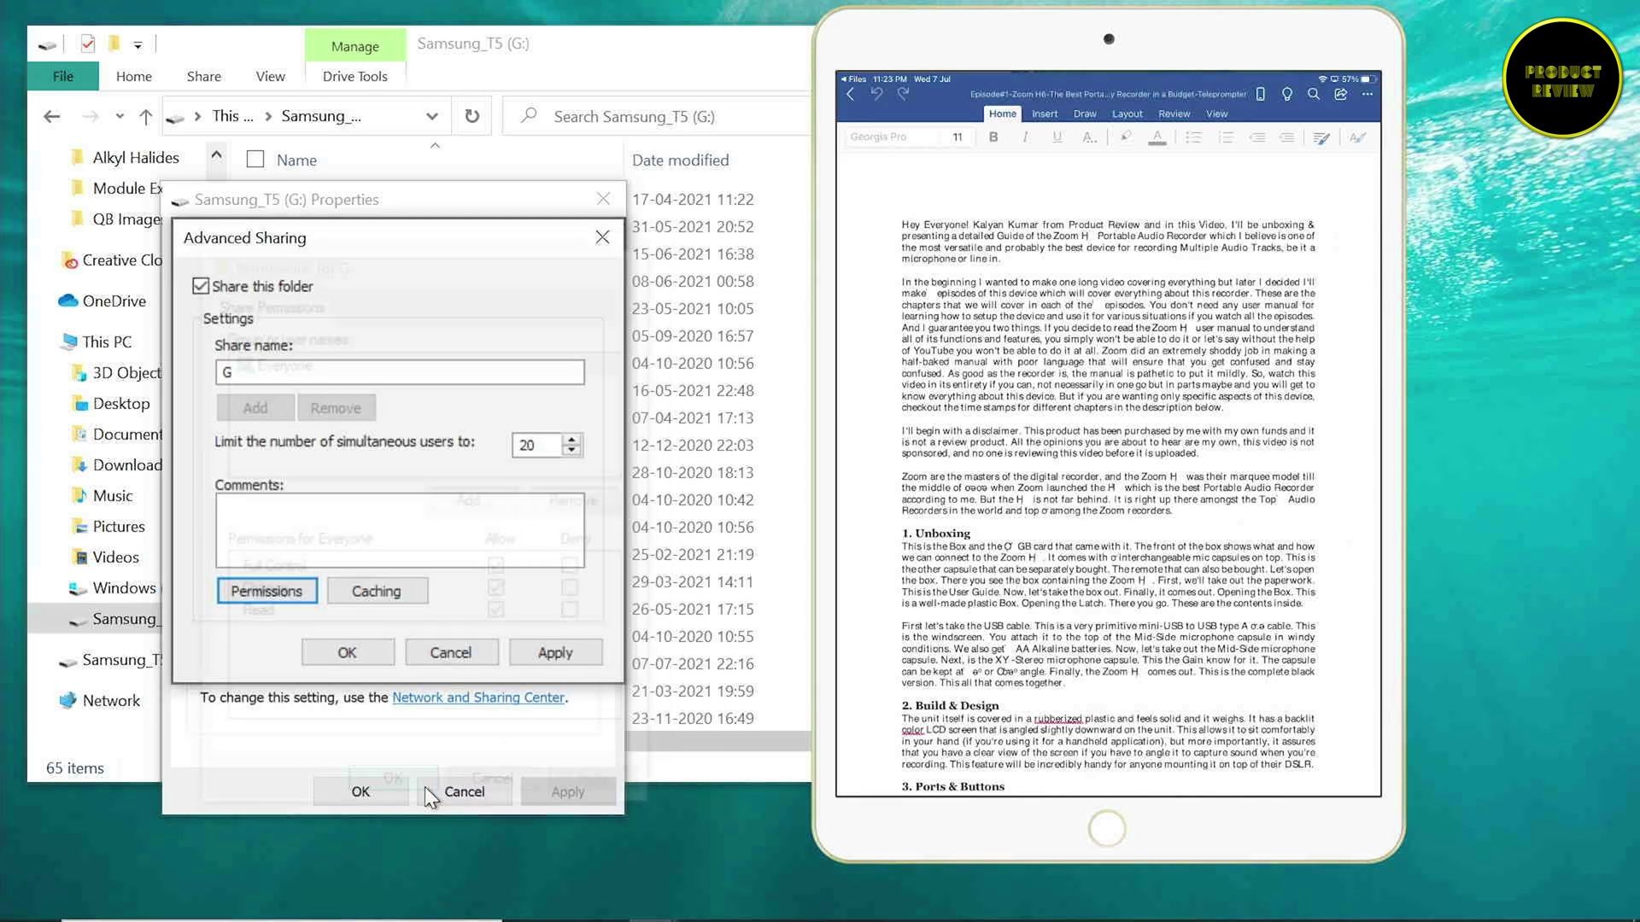
{"action": "left_click", "coordinate": [551, 654]}
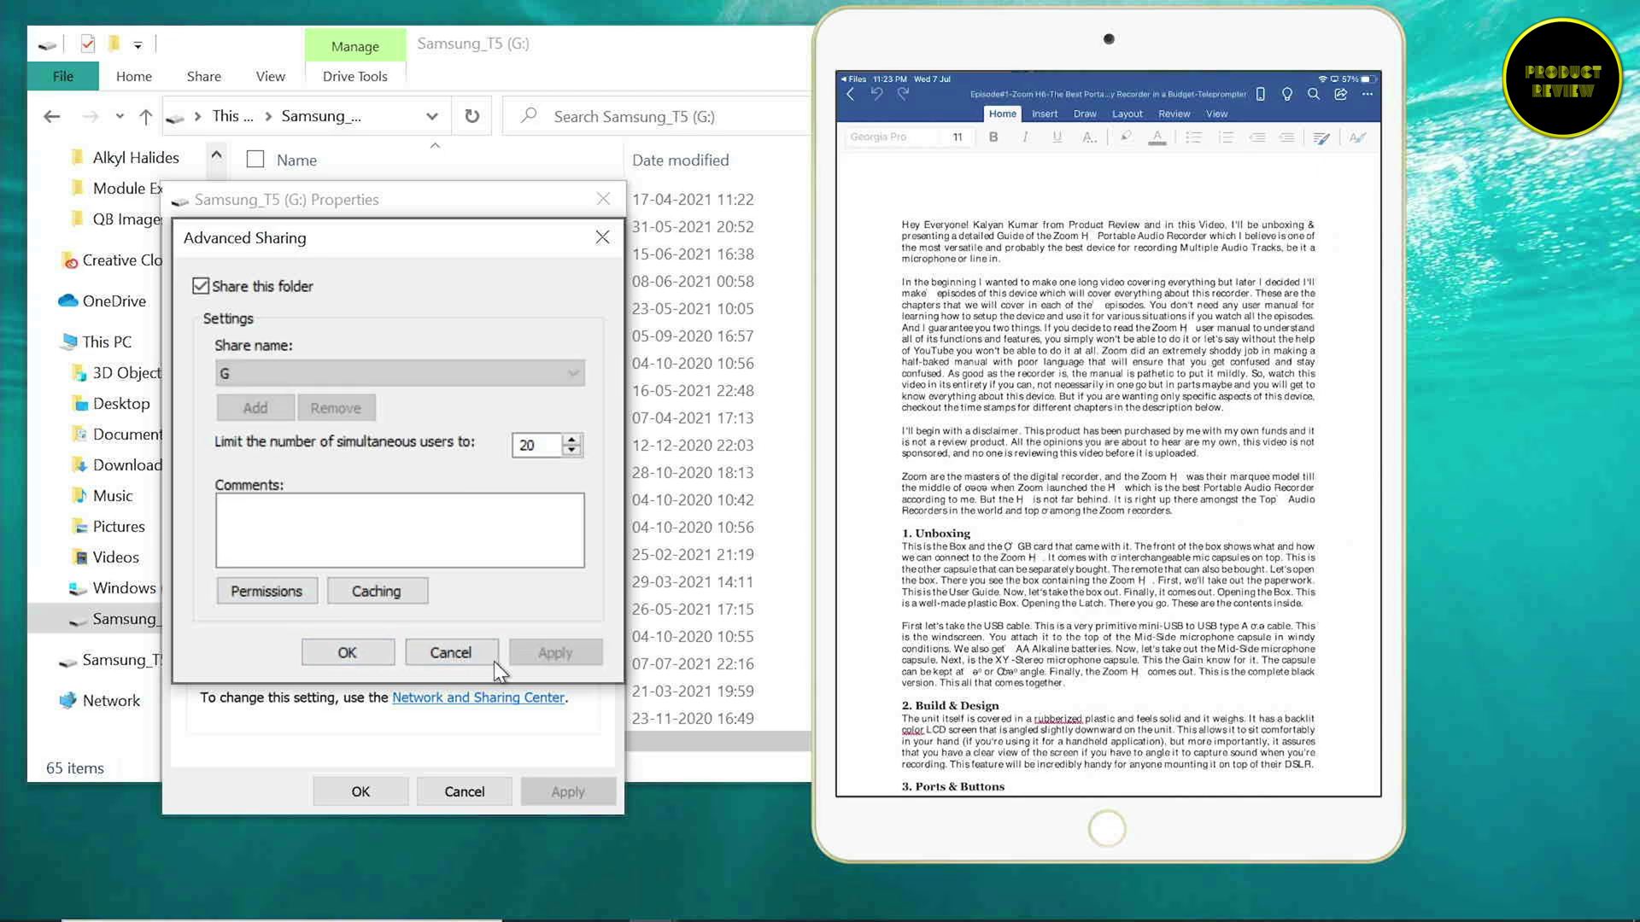
{"action": "left_click", "coordinate": [350, 655]}
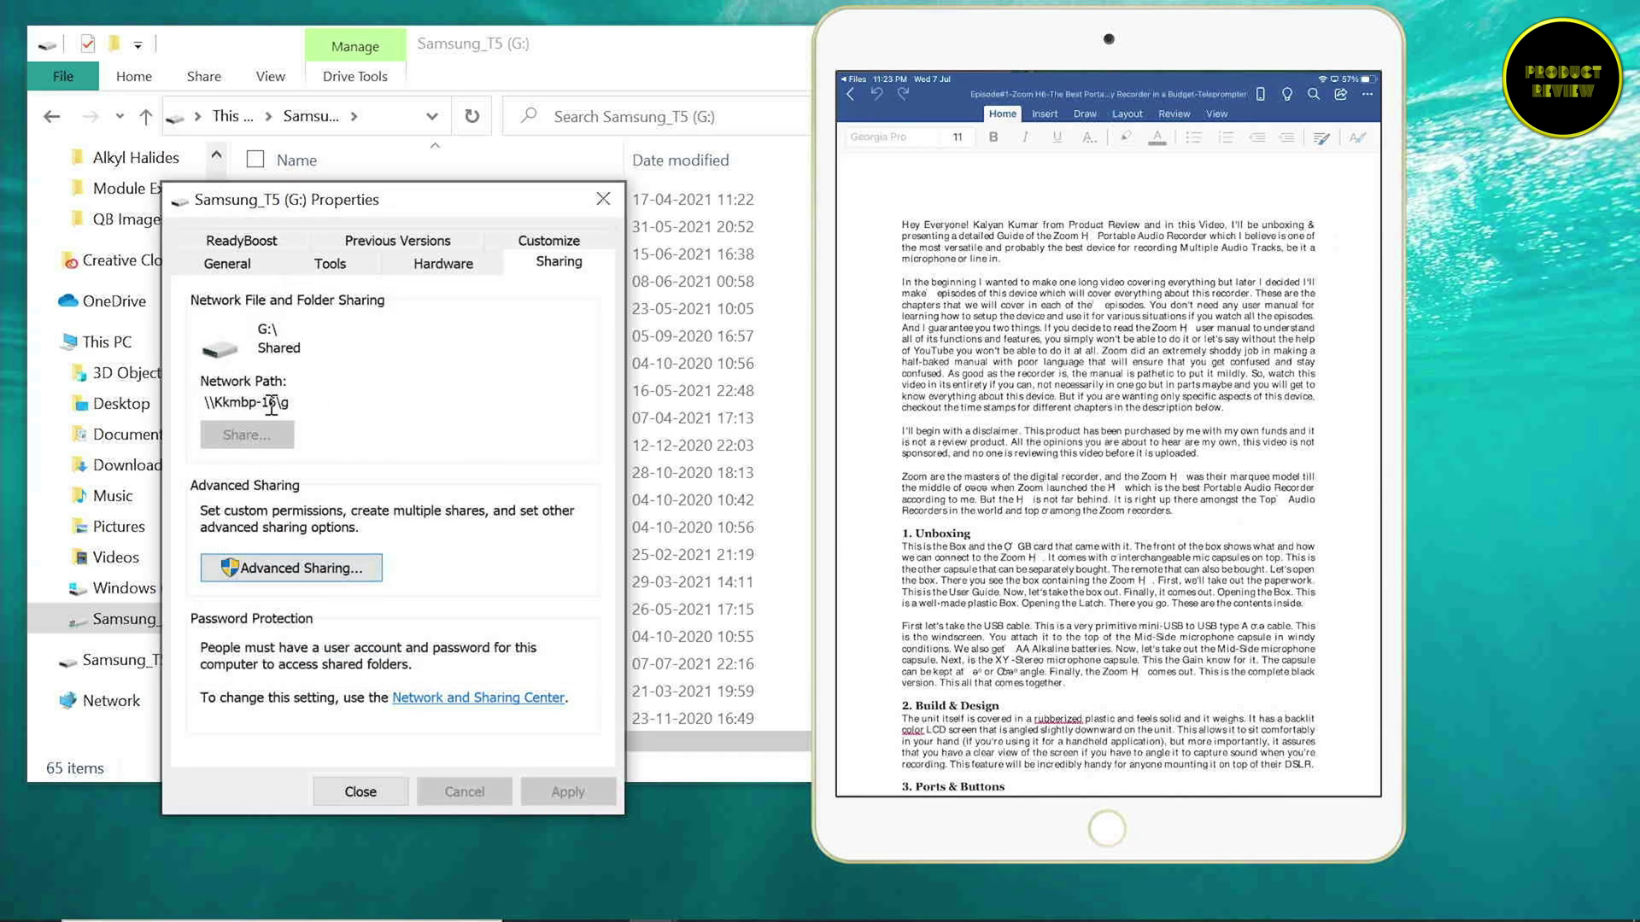
{"action": "left_click", "coordinate": [401, 787]}
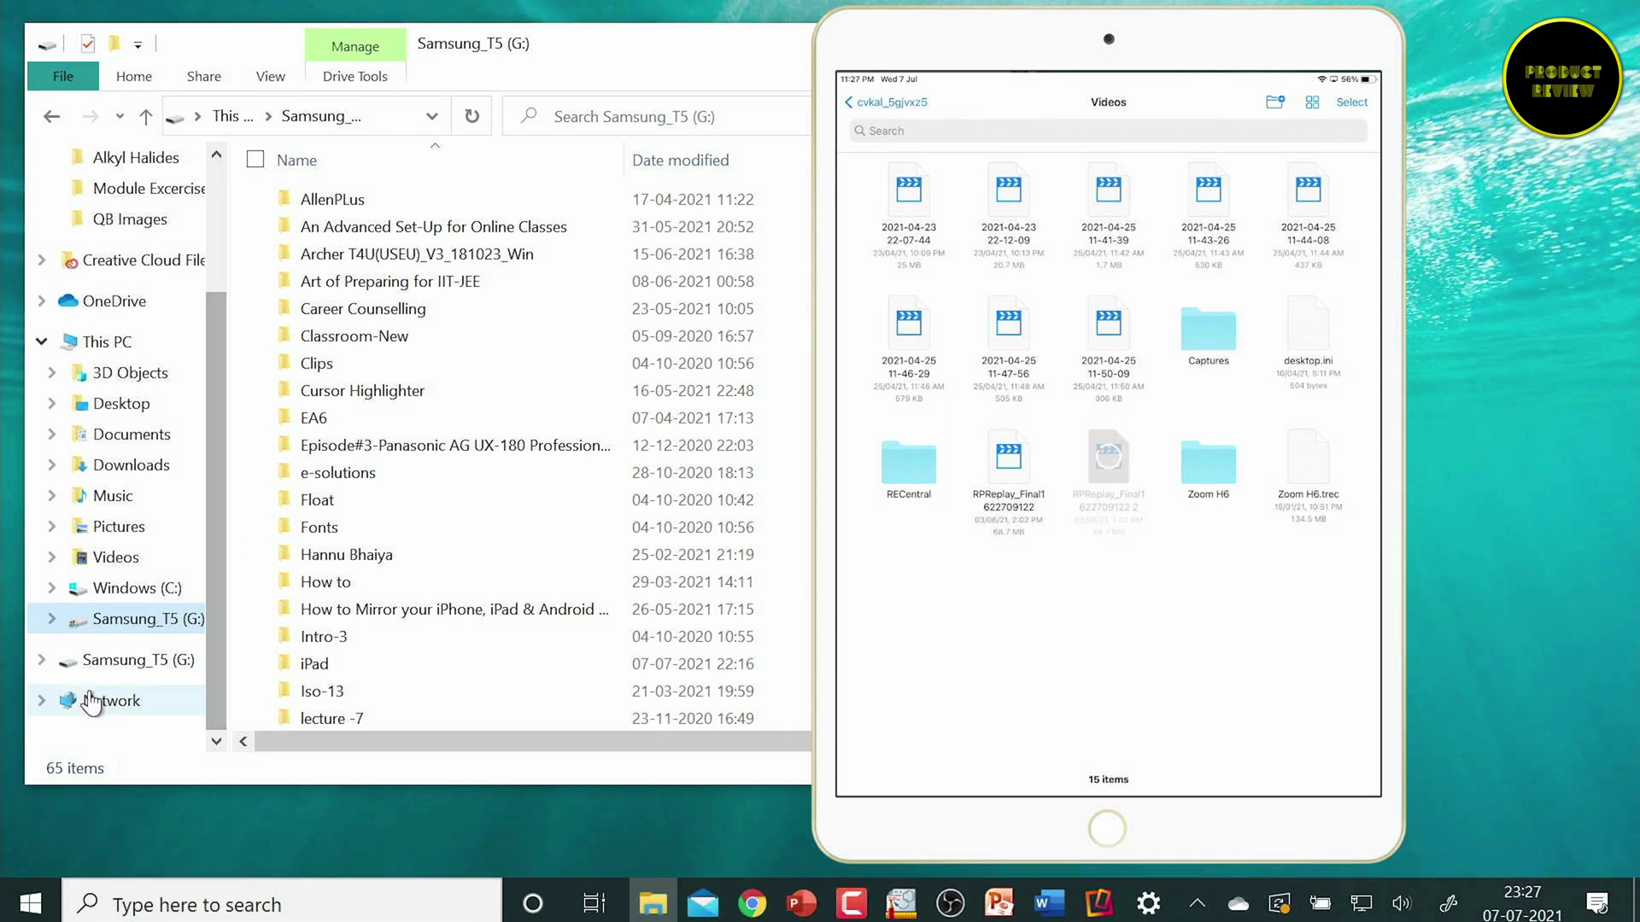
Switch File Explorer to the PC's Videos folder and play RPReplay_Final1622709122.MP4 to check the transferred file
{"action": "left_click", "coordinate": [126, 598]}
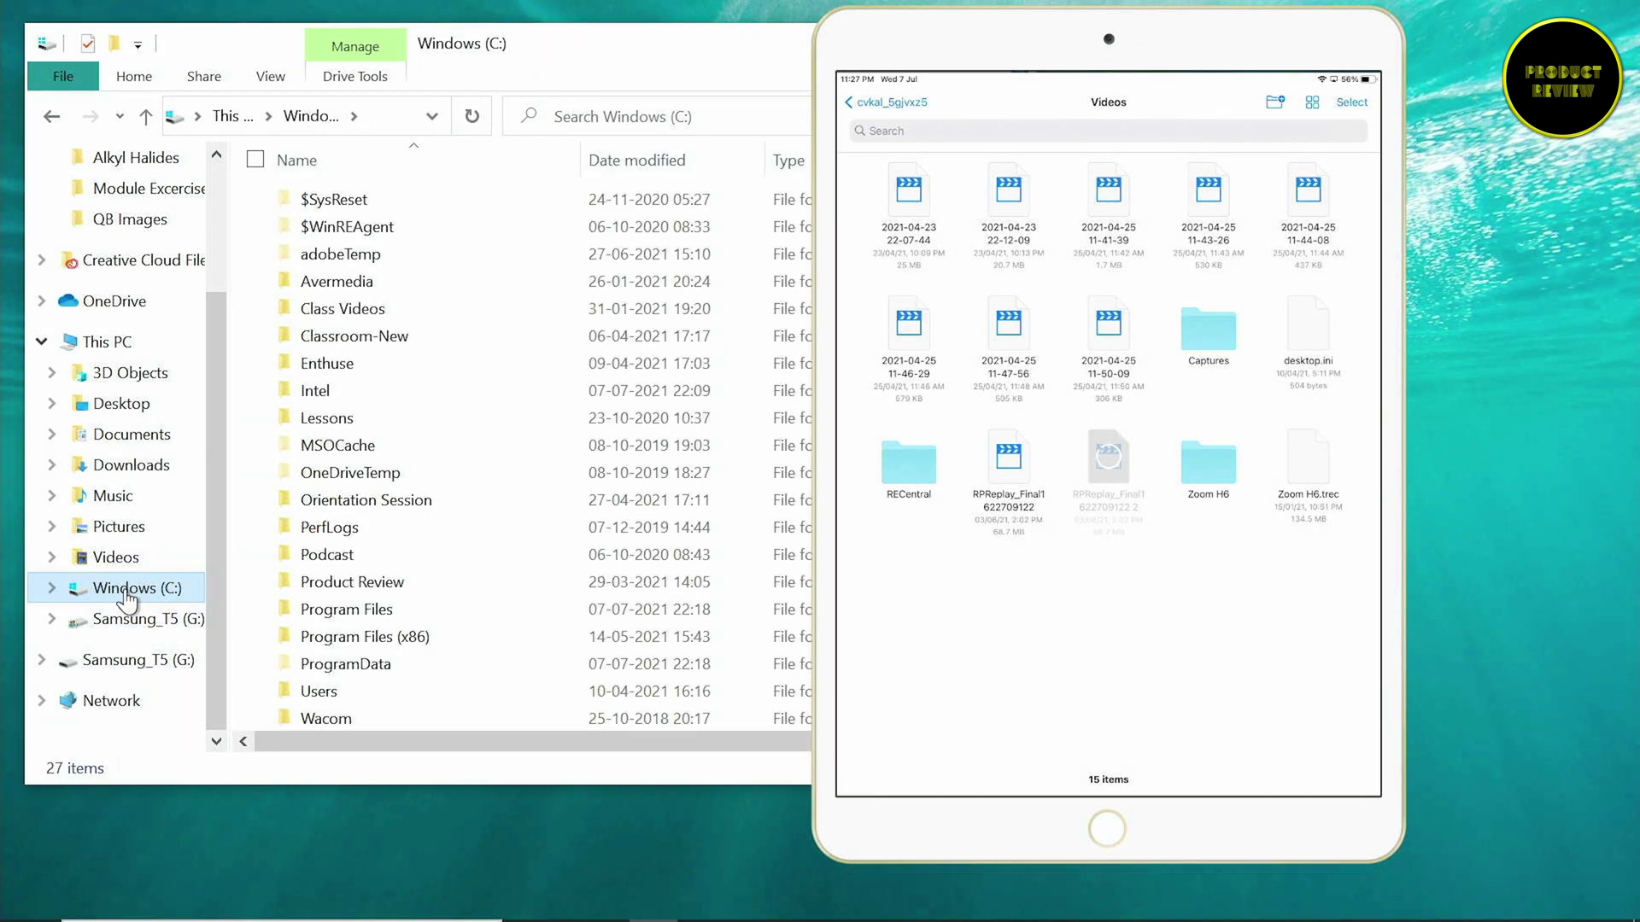
{"action": "left_click", "coordinate": [123, 560]}
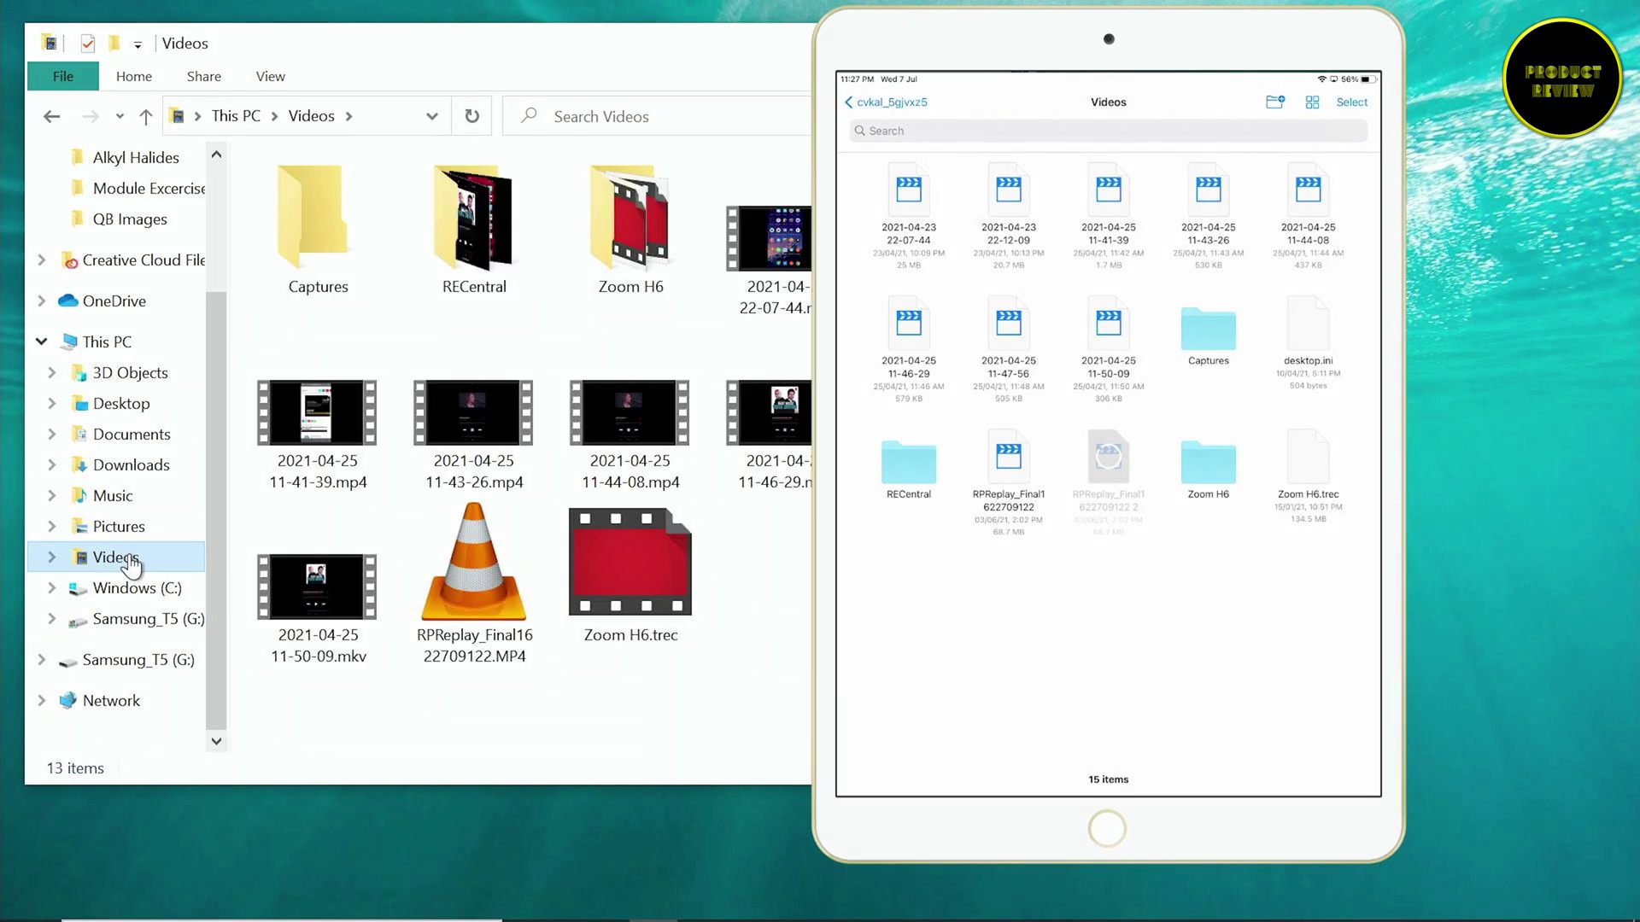
{"action": "left_click", "coordinate": [488, 620]}
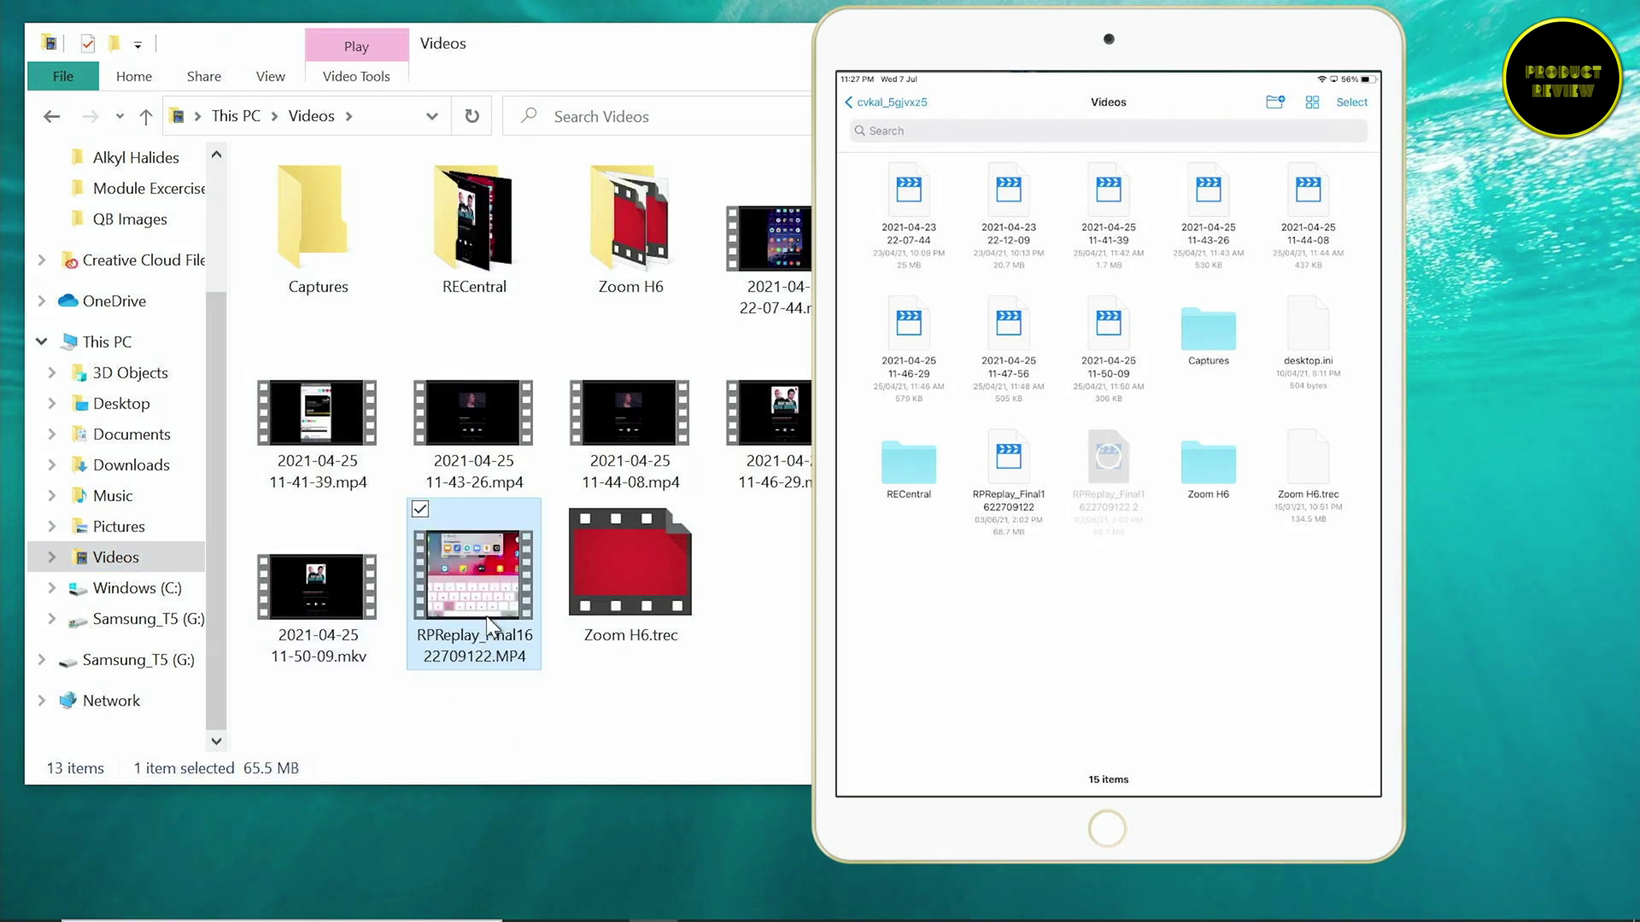
{"action": "double_click", "coordinate": [485, 617]}
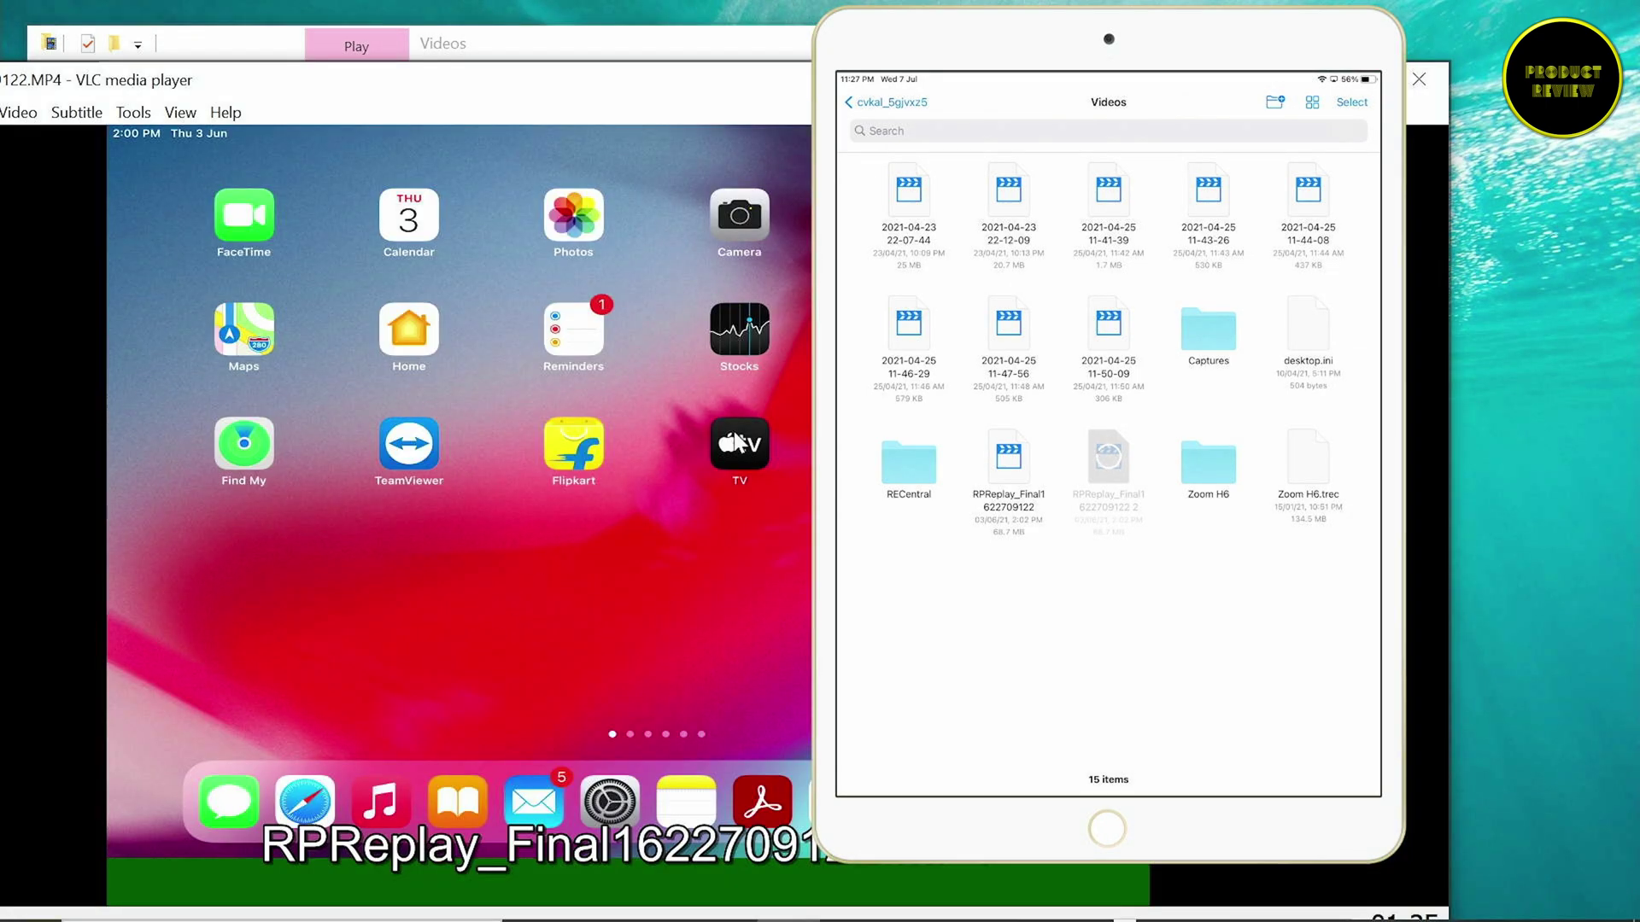
Move the mirrored iPad clear of the File Explorer window and close the video player
{"action": "left_click_drag", "start_coordinate": [1165, 44], "coordinate": [1443, 65]}
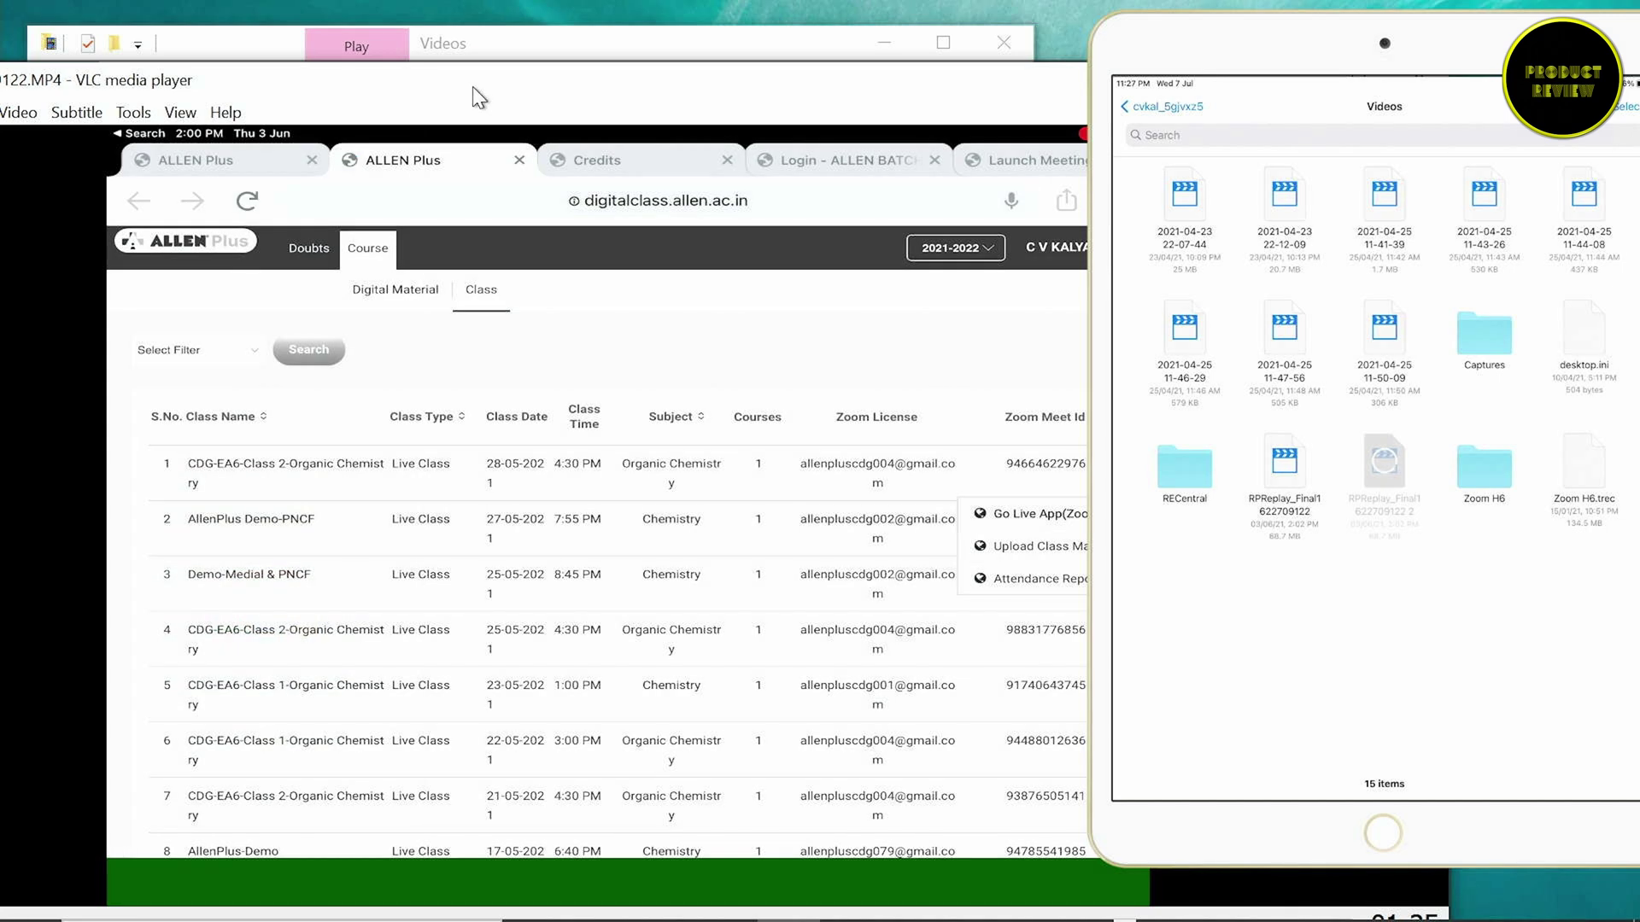
{"action": "left_click_drag", "start_coordinate": [474, 86], "coordinate": [670, 101]}
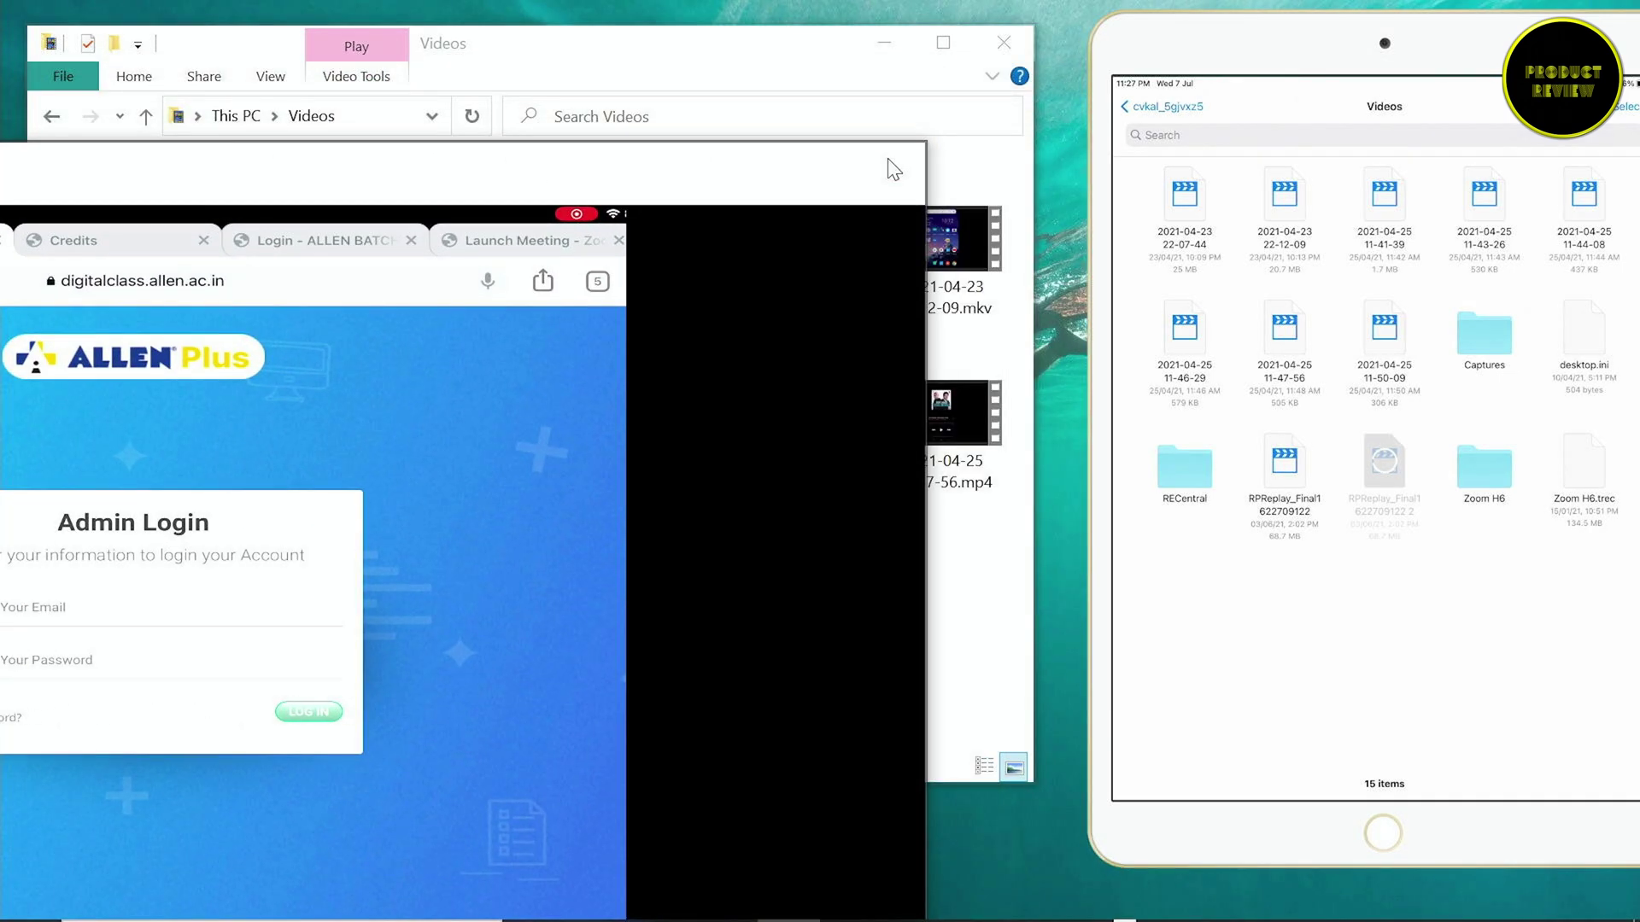
{"action": "left_click", "coordinate": [888, 155]}
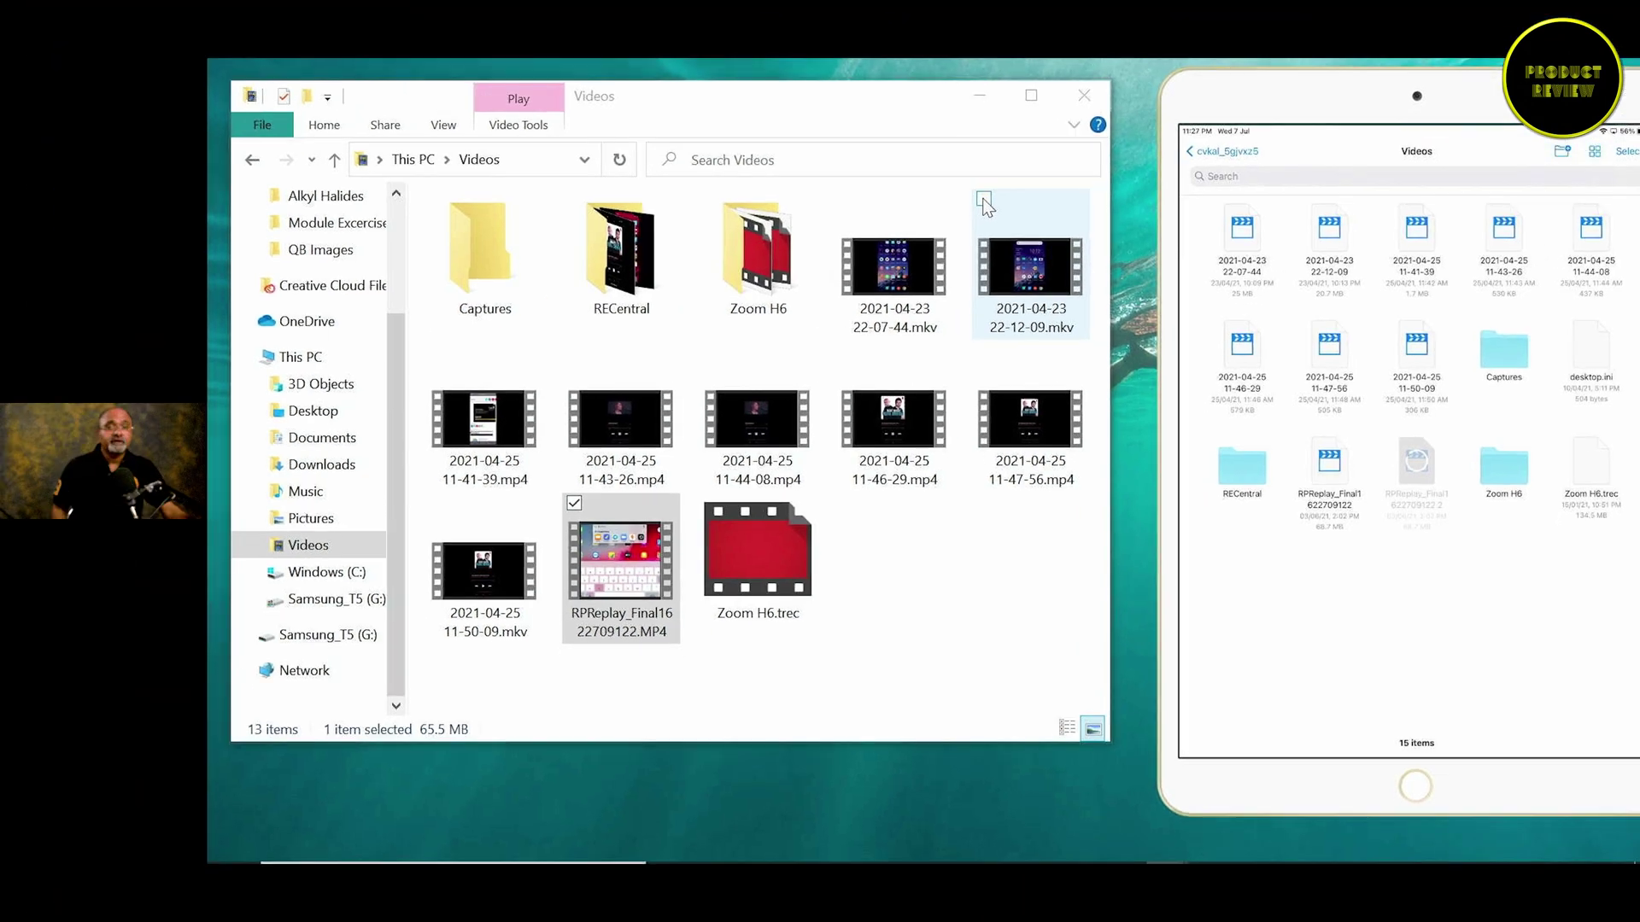